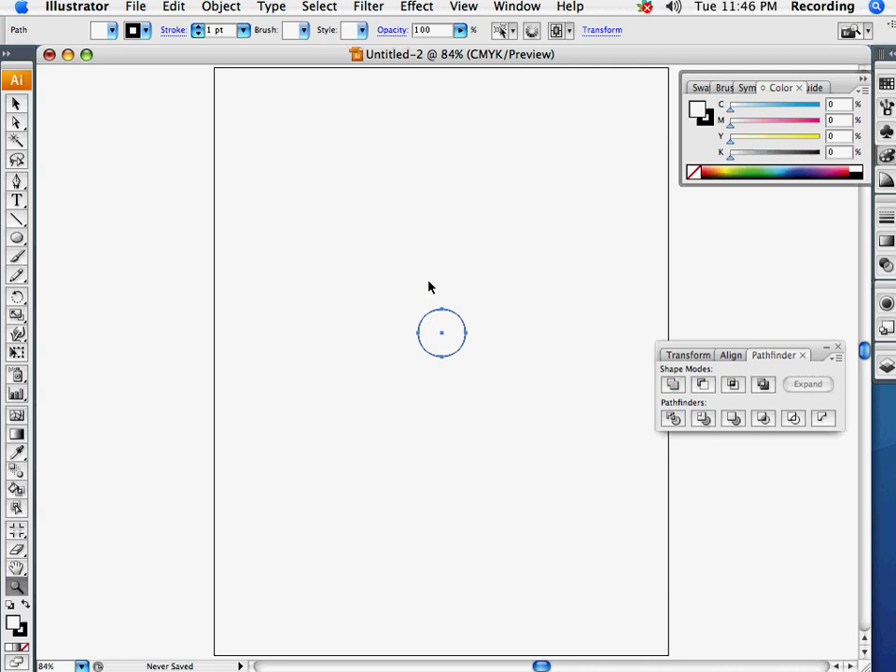
Zoom in on the small circle, raise its stroke to 5 pt, and make the stroke red.
{"action": "left_click_drag", "start_coordinate": [393, 286], "coordinate": [492, 392]}
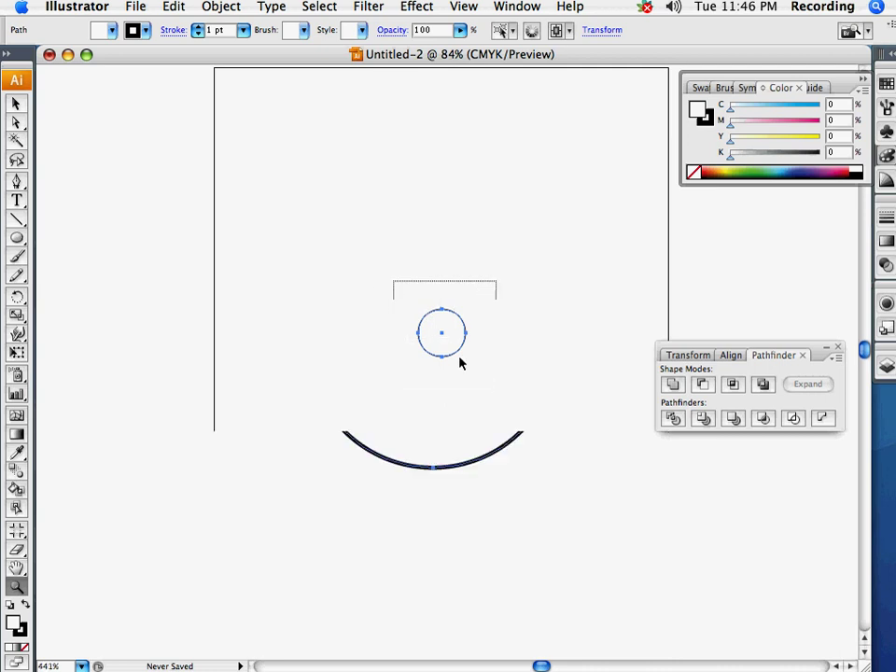
{"action": "left_click", "coordinate": [19, 105]}
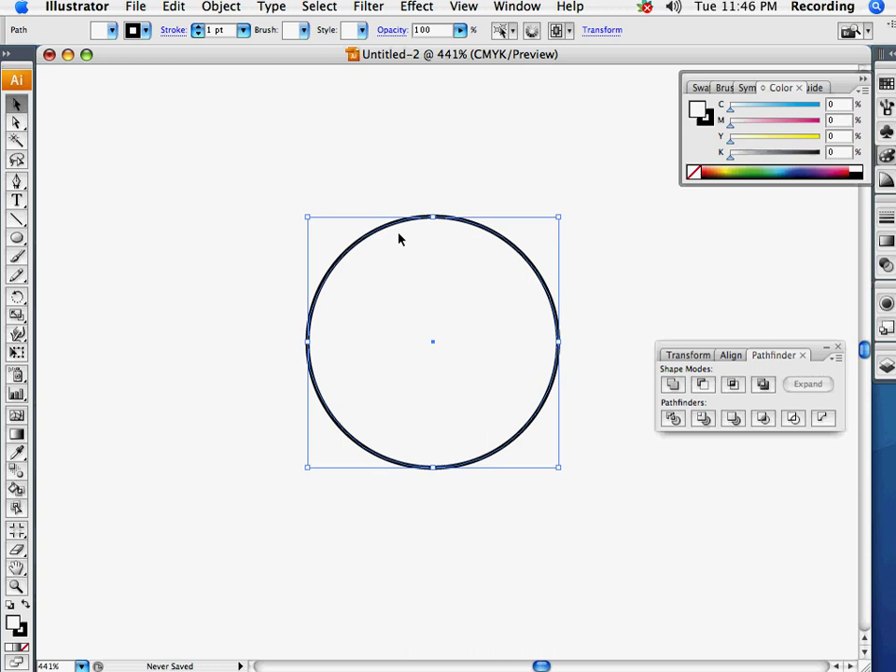
{"action": "left_click", "coordinate": [198, 28]}
{"action": "left_click", "coordinate": [198, 28]}
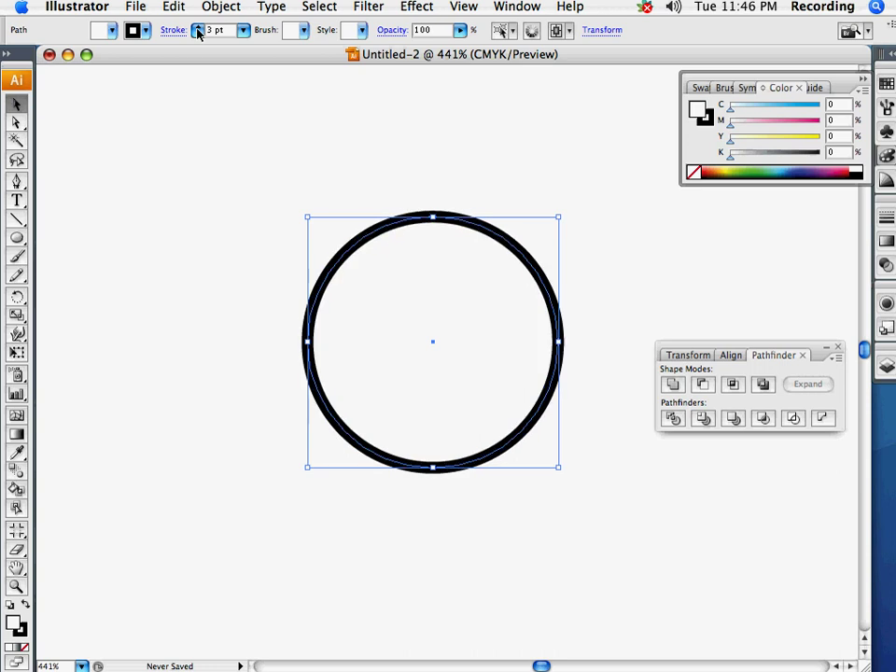
{"action": "left_click", "coordinate": [197, 28]}
{"action": "left_click", "coordinate": [198, 28]}
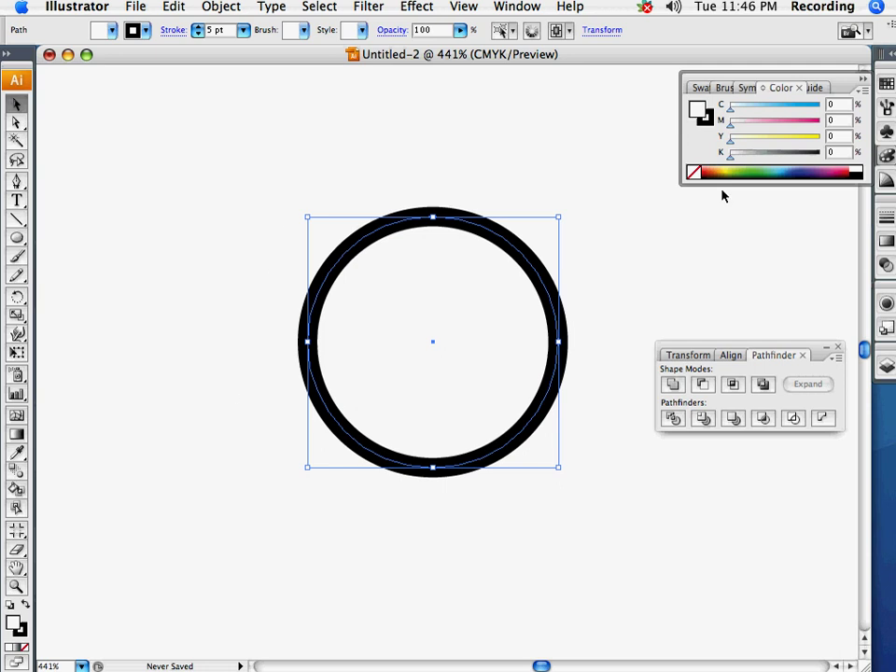
{"action": "left_click", "coordinate": [840, 172]}
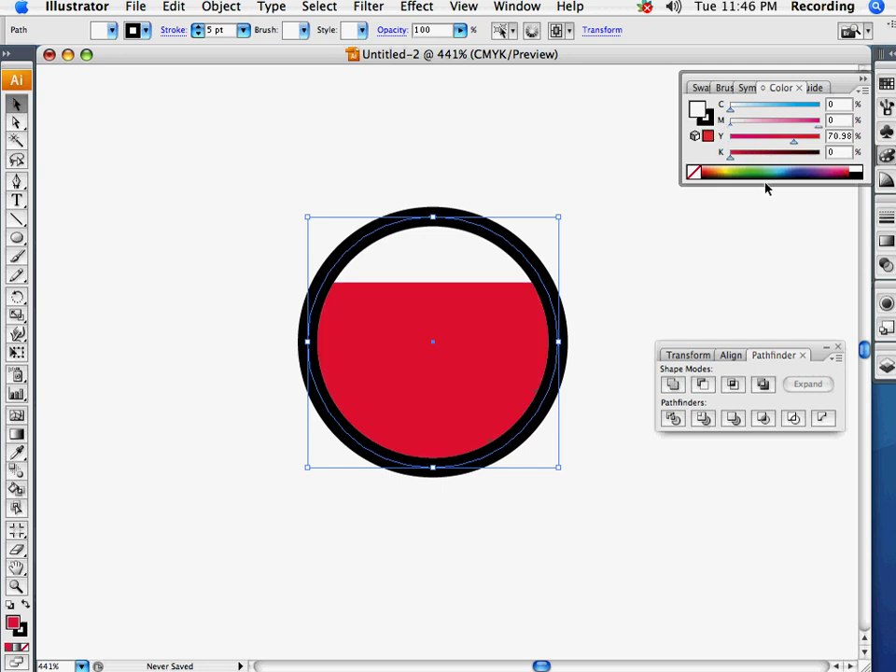
{"action": "left_click", "coordinate": [26, 605]}
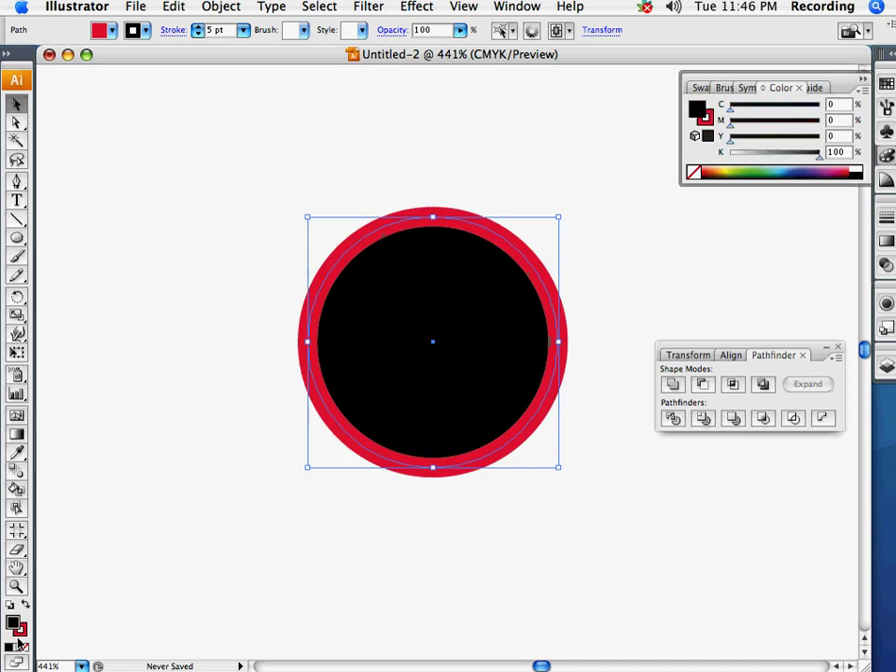
Remove the circle's fill and draw a diagonal line across the ring.
{"action": "left_click", "coordinate": [24, 646]}
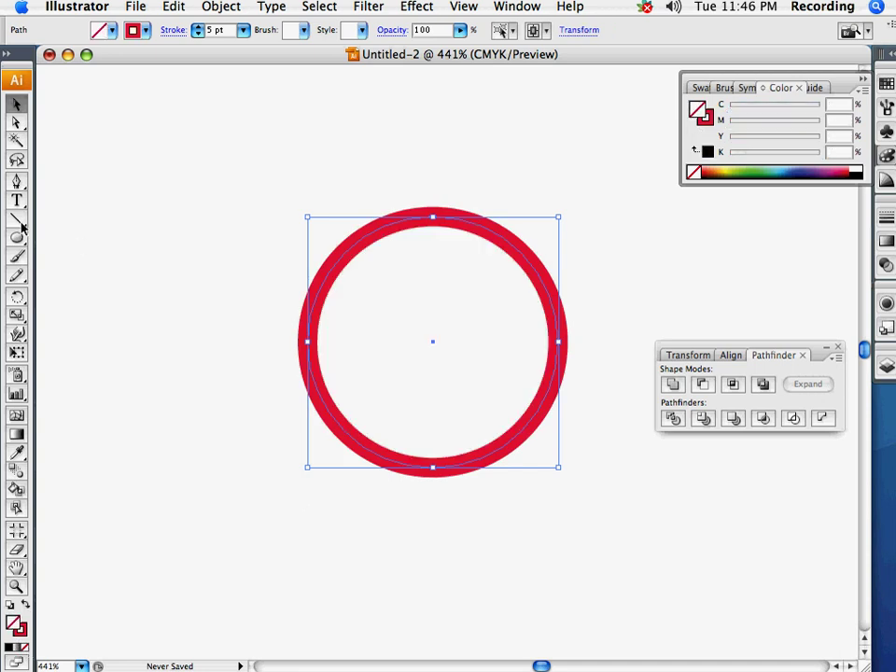
{"action": "key", "text": "backslash"}
{"action": "mouse_move", "coordinate": [348, 432]}
{"action": "left_mouse_down"}
{"action": "mouse_move", "coordinate": [468, 310]}
{"action": "mouse_move", "coordinate": [510, 245]}
{"action": "left_mouse_up"}
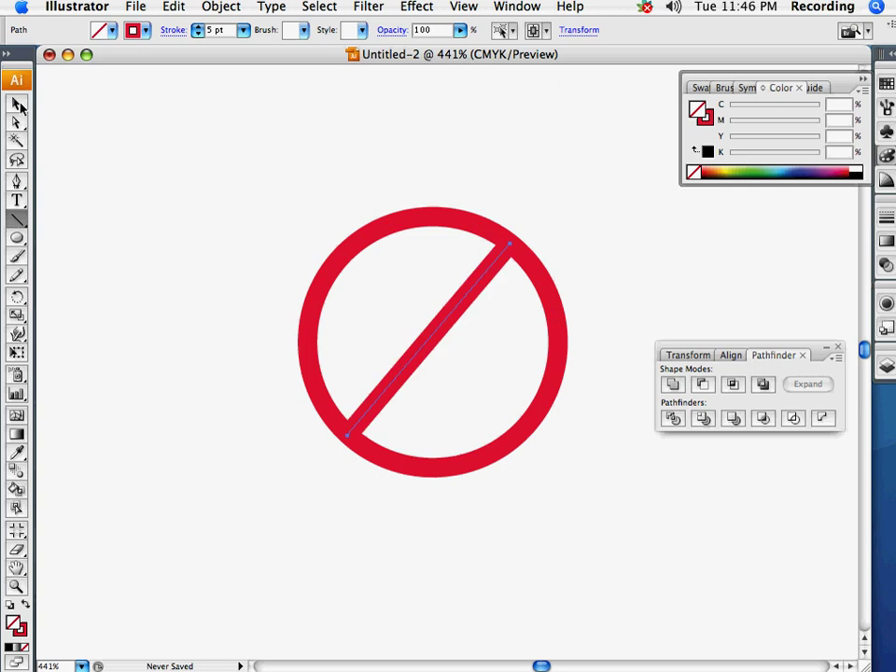
Select the ring and slash together and raise both strokes to 8 pt.
{"action": "key", "text": "v"}
{"action": "left_click_drag", "start_coordinate": [285, 171], "coordinate": [550, 396]}
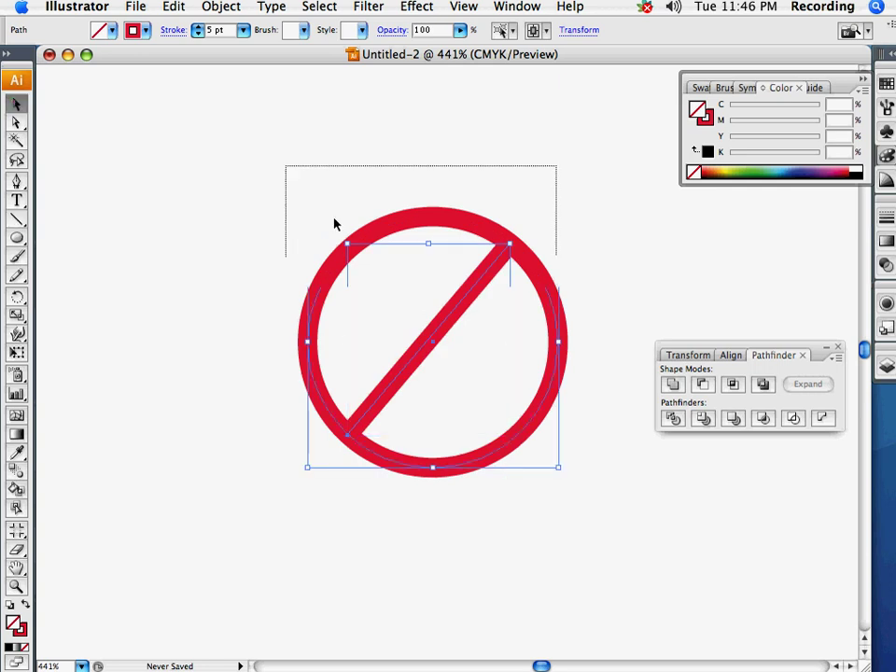
{"action": "left_click", "coordinate": [198, 28]}
{"action": "left_click", "coordinate": [198, 28]}
{"action": "left_click", "coordinate": [198, 28]}
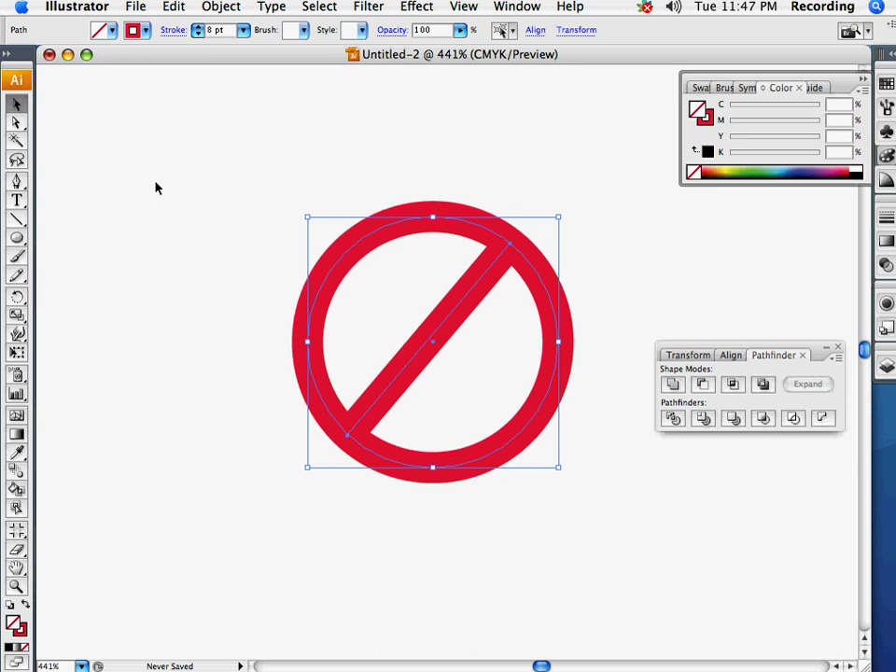
Zoom in closer on the sign and select the diagonal slash.
{"action": "left_click", "coordinate": [16, 586]}
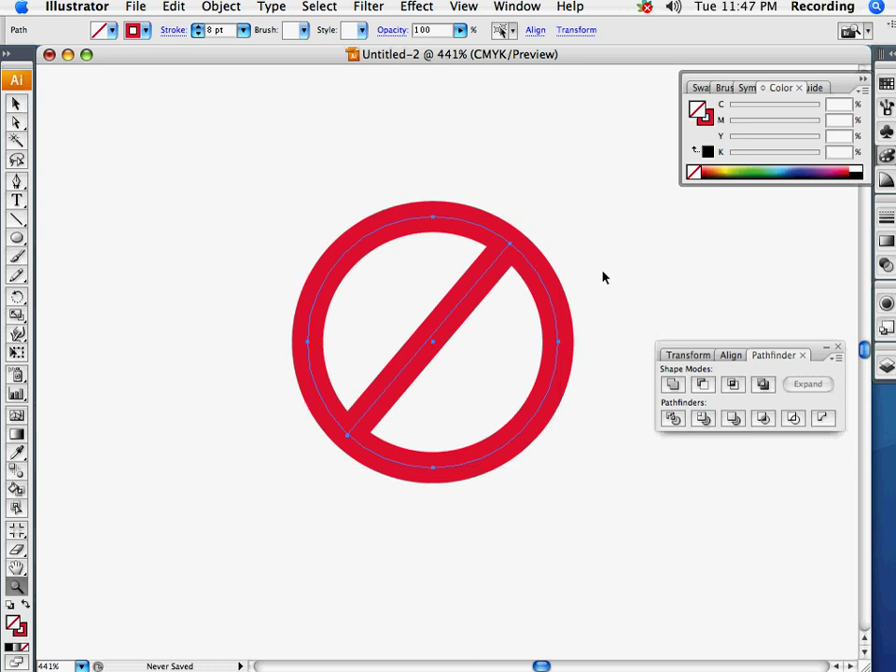
{"action": "left_click", "coordinate": [411, 317]}
{"action": "left_click", "coordinate": [16, 103]}
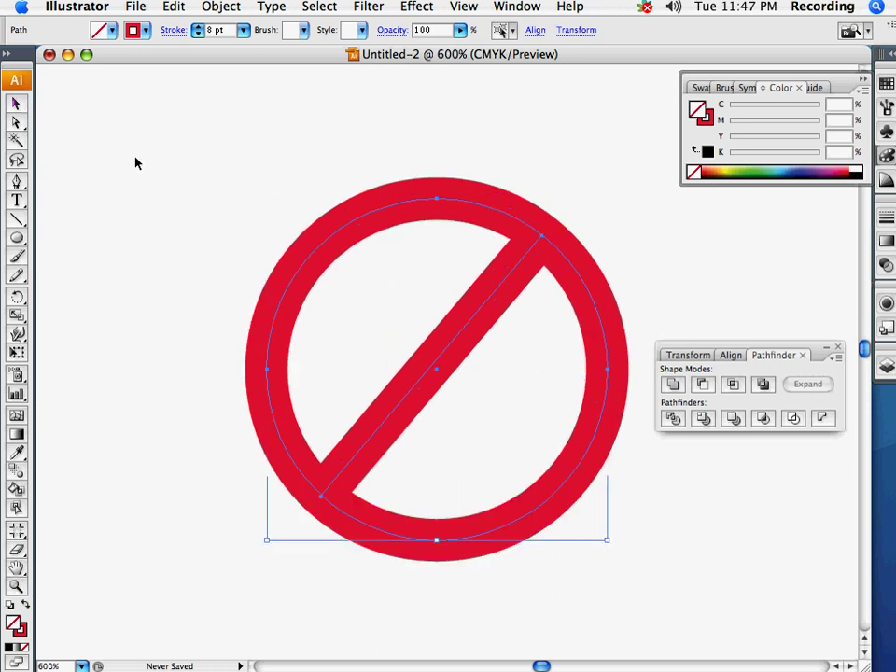
{"action": "left_click", "coordinate": [529, 302]}
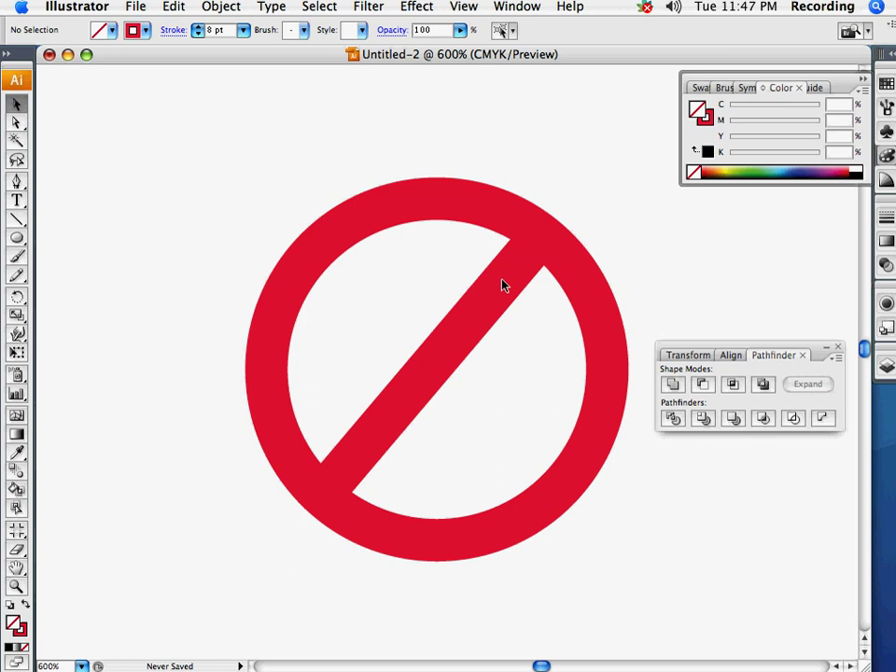
{"action": "left_click", "coordinate": [495, 292]}
{"action": "left_click", "coordinate": [416, 6]}
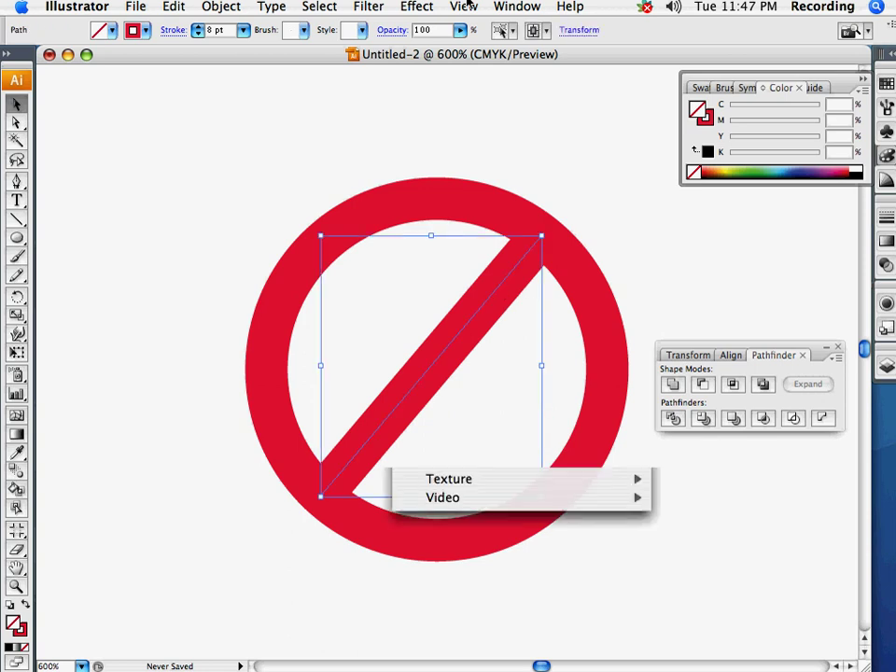
{"action": "mouse_move", "coordinate": [467, 6]}
{"action": "left_click", "coordinate": [474, 28]}
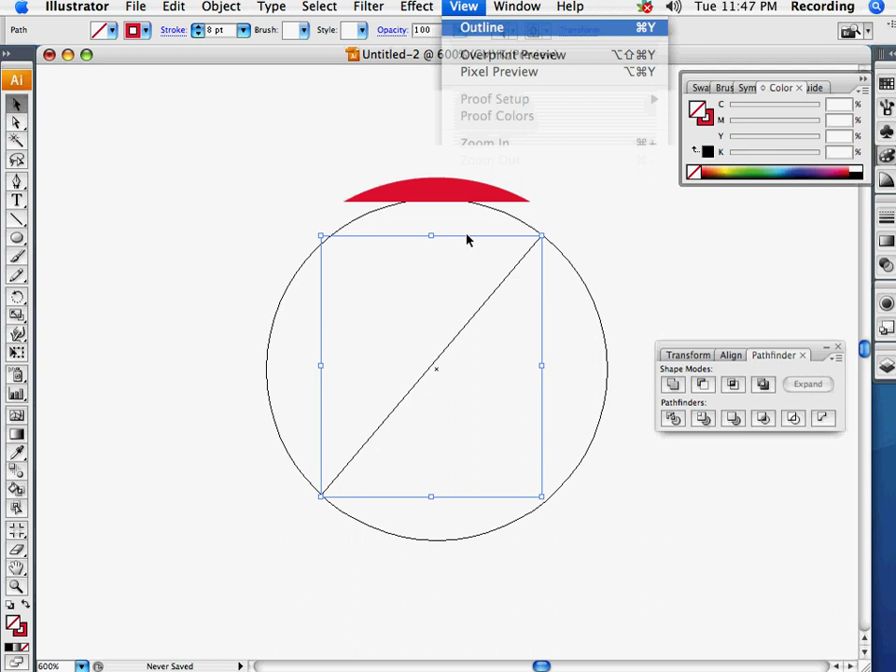
{"action": "left_click", "coordinate": [463, 7]}
{"action": "left_click", "coordinate": [480, 27]}
{"action": "left_click", "coordinate": [18, 588]}
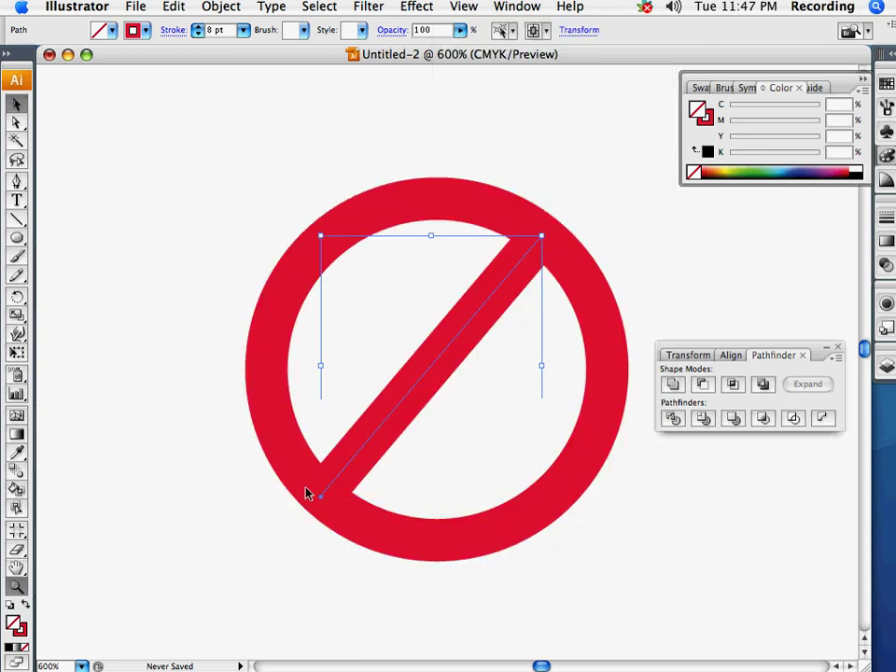
{"action": "left_click", "coordinate": [440, 398], "text": "alt"}
{"action": "left_click", "coordinate": [17, 107]}
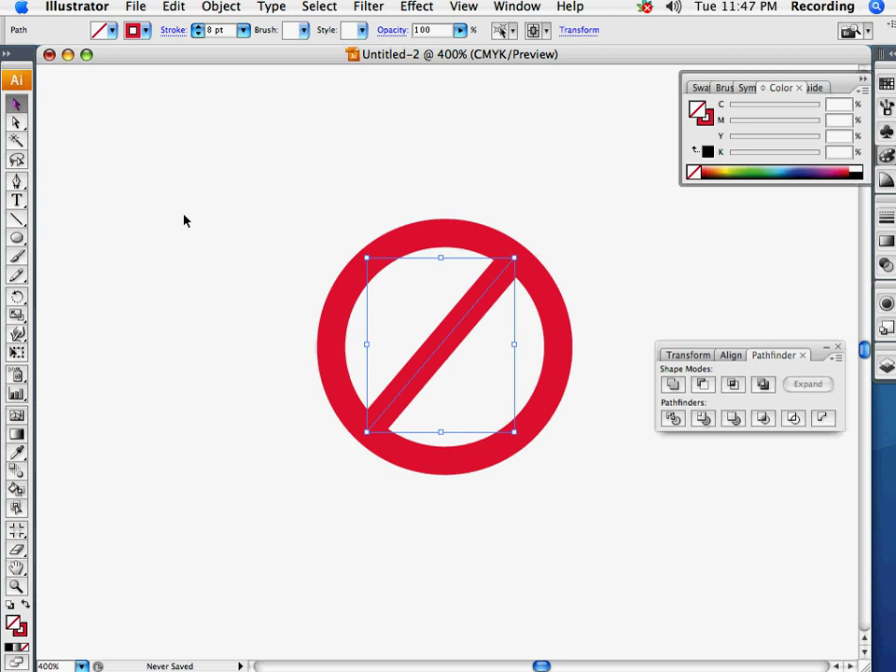
{"action": "left_click", "coordinate": [183, 220]}
{"action": "left_click", "coordinate": [17, 586]}
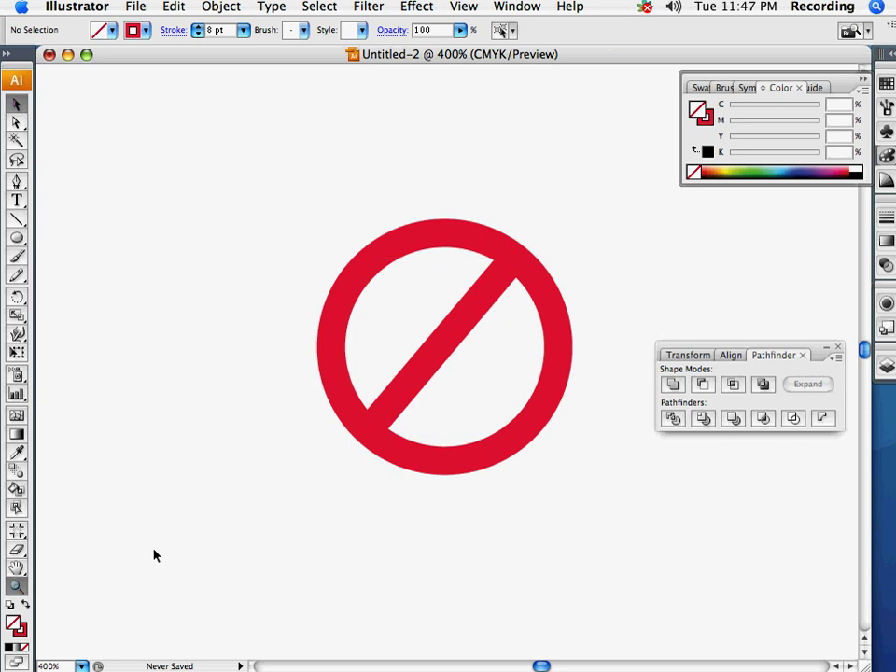
{"action": "left_click", "coordinate": [448, 381], "text": "alt"}
{"action": "left_click", "coordinate": [439, 376], "text": "alt"}
{"action": "left_click", "coordinate": [440, 377], "text": "alt"}
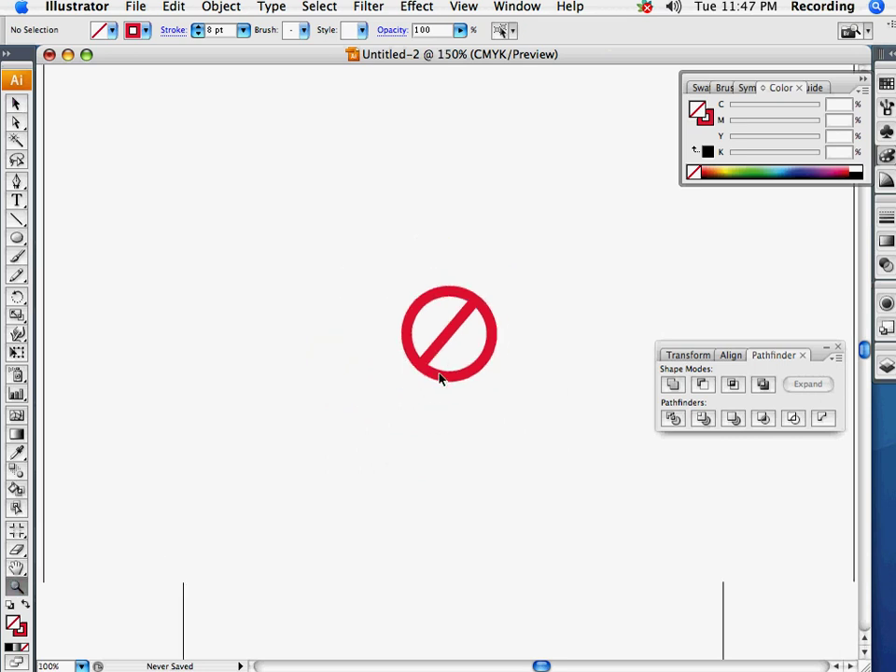
{"action": "left_click", "coordinate": [440, 378], "text": "alt"}
{"action": "left_click", "coordinate": [440, 383], "text": "alt"}
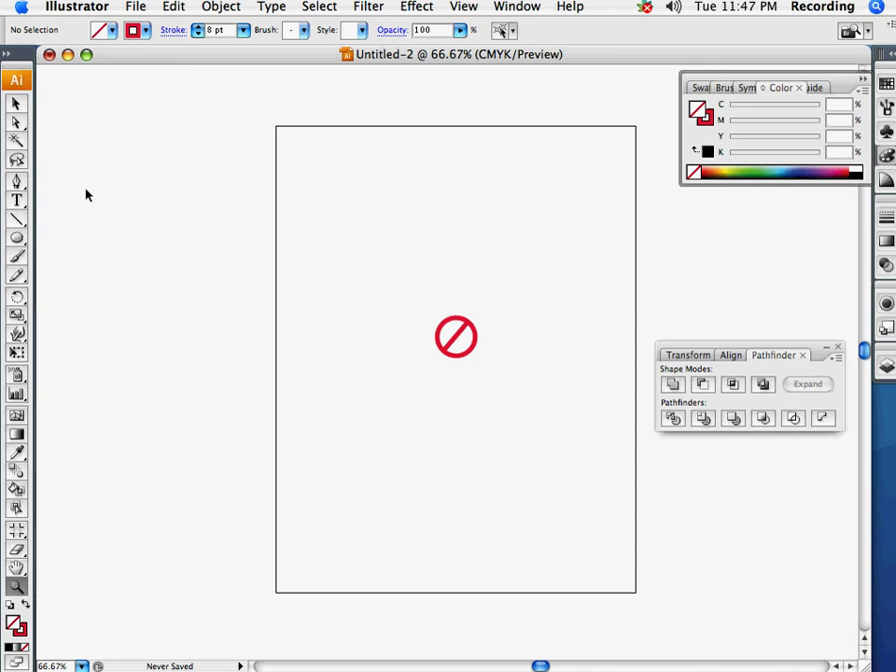
{"action": "left_click", "coordinate": [15, 106]}
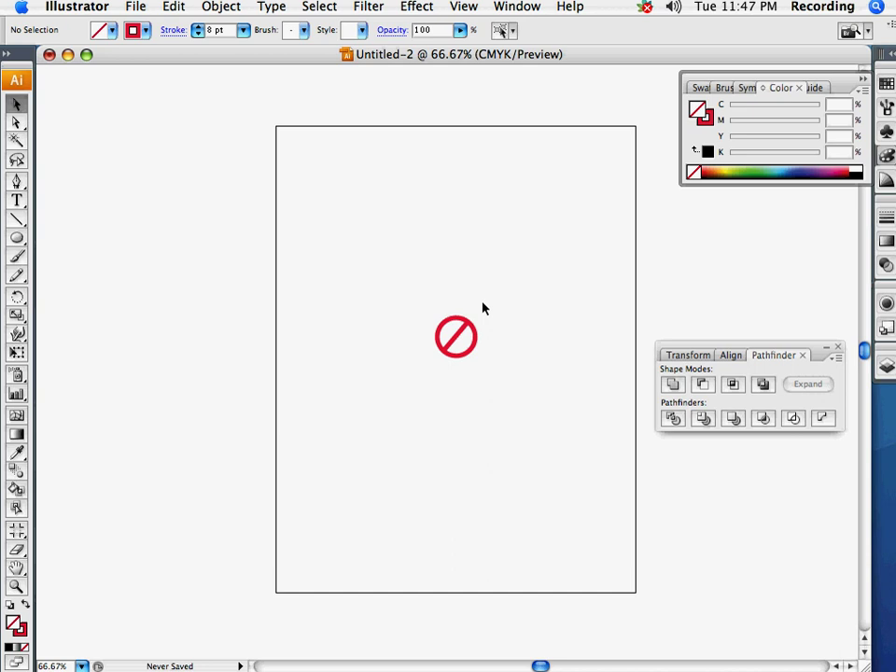
{"action": "left_click", "coordinate": [77, 7]}
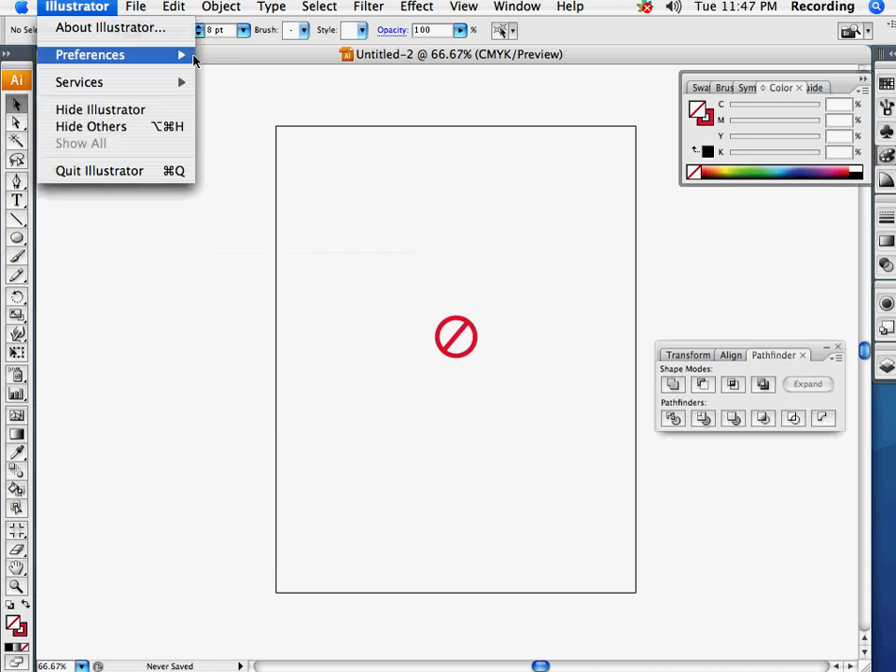
{"action": "mouse_move", "coordinate": [133, 55]}
{"action": "left_click", "coordinate": [241, 58]}
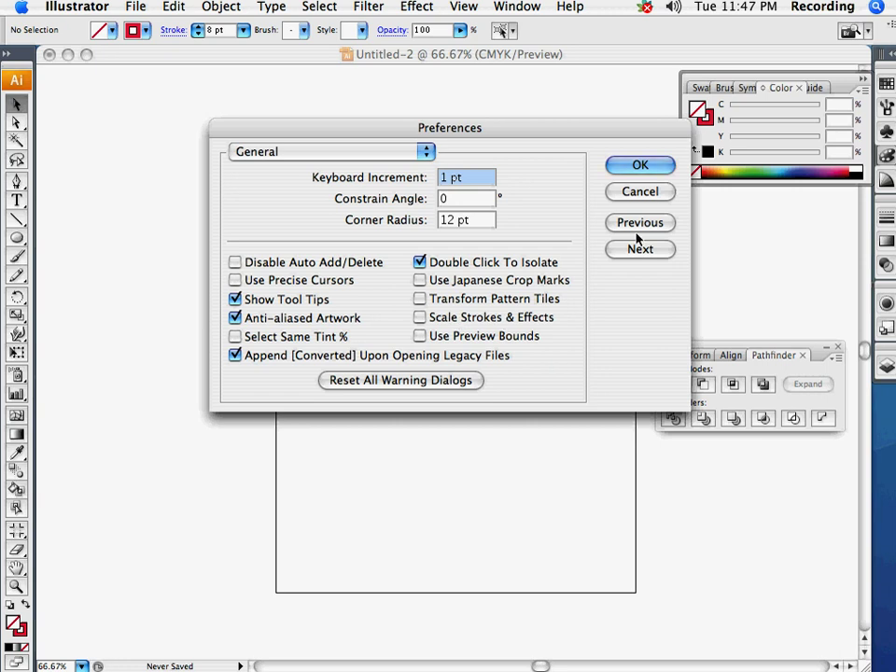
{"action": "left_click", "coordinate": [641, 192]}
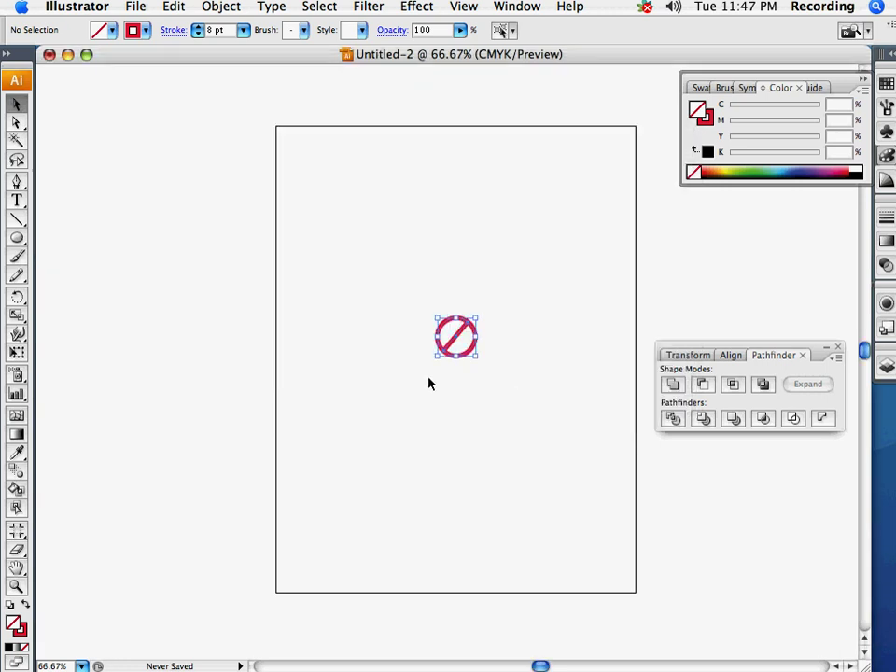
{"action": "left_click", "coordinate": [442, 355]}
{"action": "left_click_drag", "start_coordinate": [435, 361], "coordinate": [239, 557]}
{"action": "left_click_drag", "start_coordinate": [239, 319], "coordinate": [64, 101]}
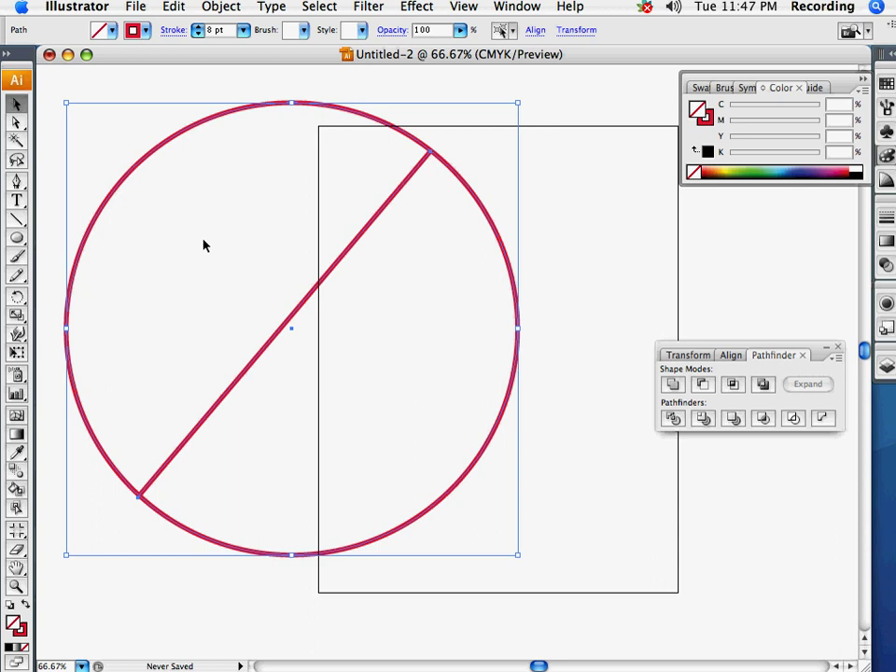
{"action": "scroll", "coordinate": [204, 243], "scroll_direction": "left", "scroll_amount": 2}
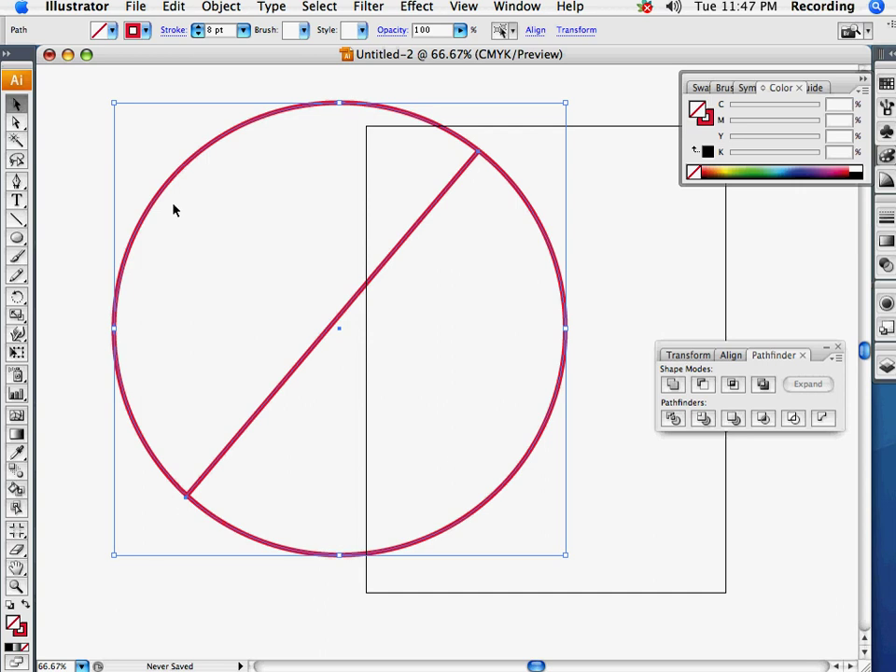
{"action": "key", "text": "super+z"}
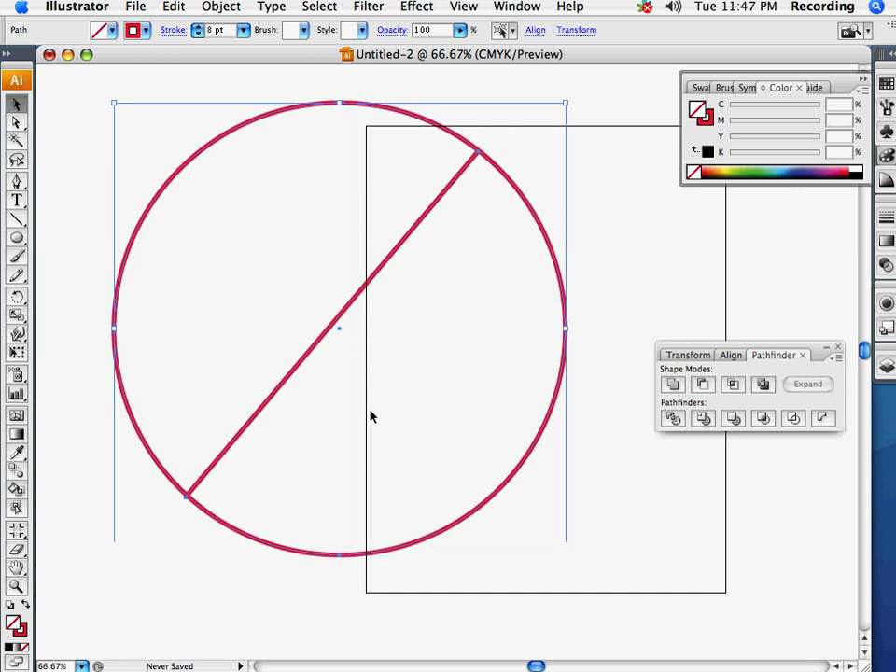
{"action": "key", "text": "super+z"}
{"action": "key", "text": "z"}
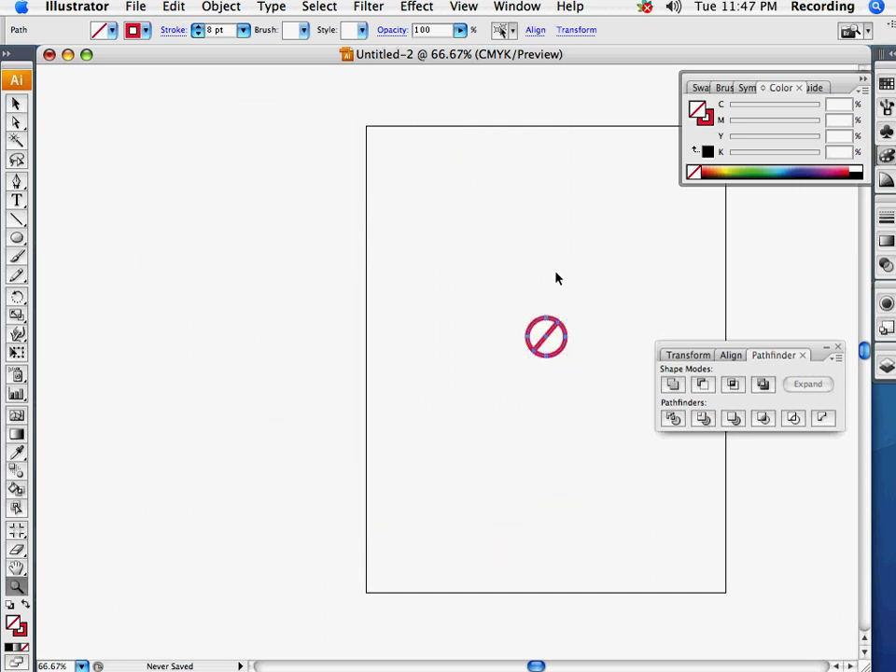
{"action": "left_click_drag", "start_coordinate": [587, 393], "coordinate": [519, 282]}
Turn on Scale Strokes & Effects in the General preferences.
{"action": "left_click", "coordinate": [136, 7]}
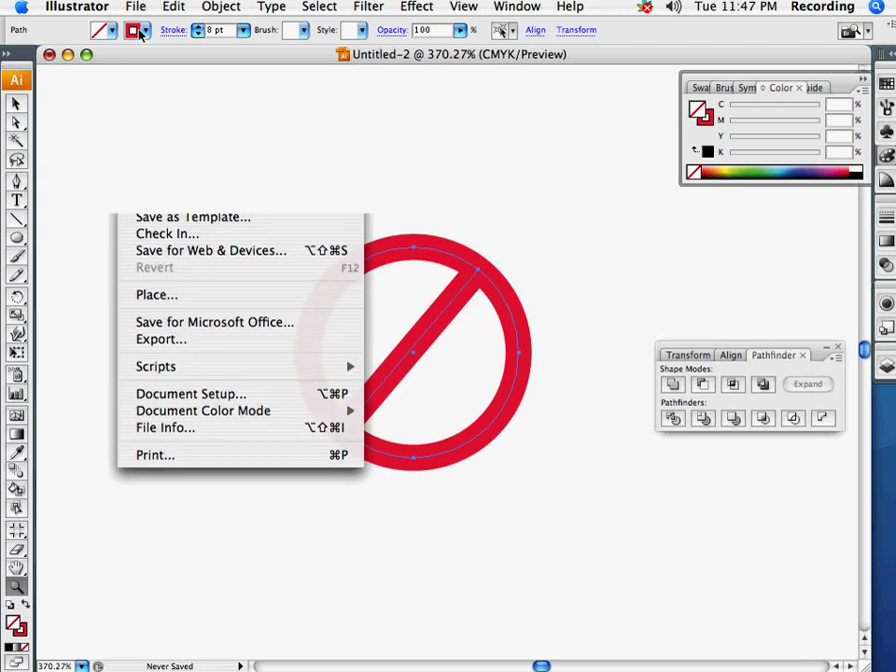
{"action": "mouse_move", "coordinate": [76, 7]}
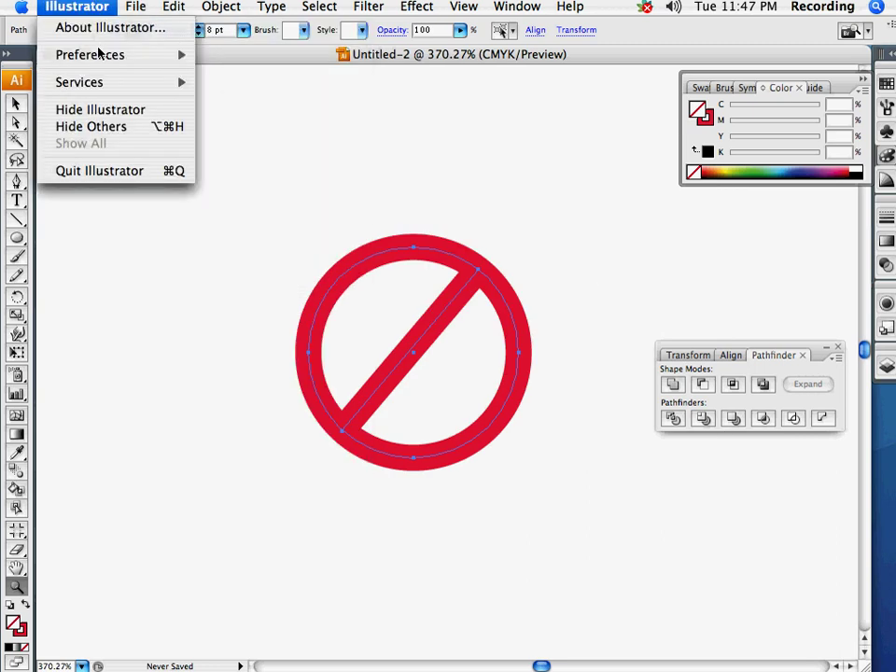
{"action": "mouse_move", "coordinate": [98, 56]}
{"action": "left_click", "coordinate": [234, 56]}
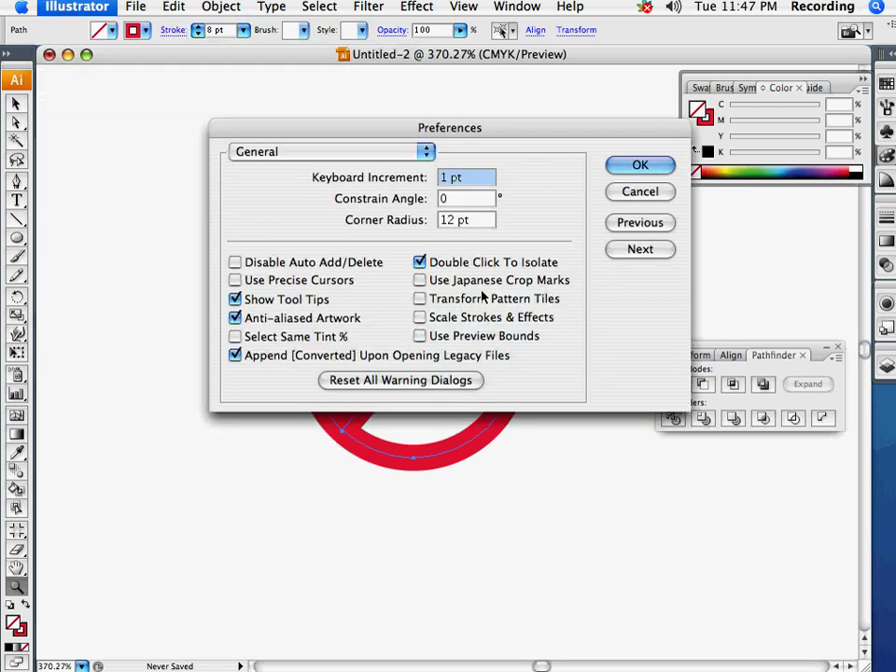
{"action": "left_click", "coordinate": [420, 318]}
{"action": "left_click", "coordinate": [635, 168]}
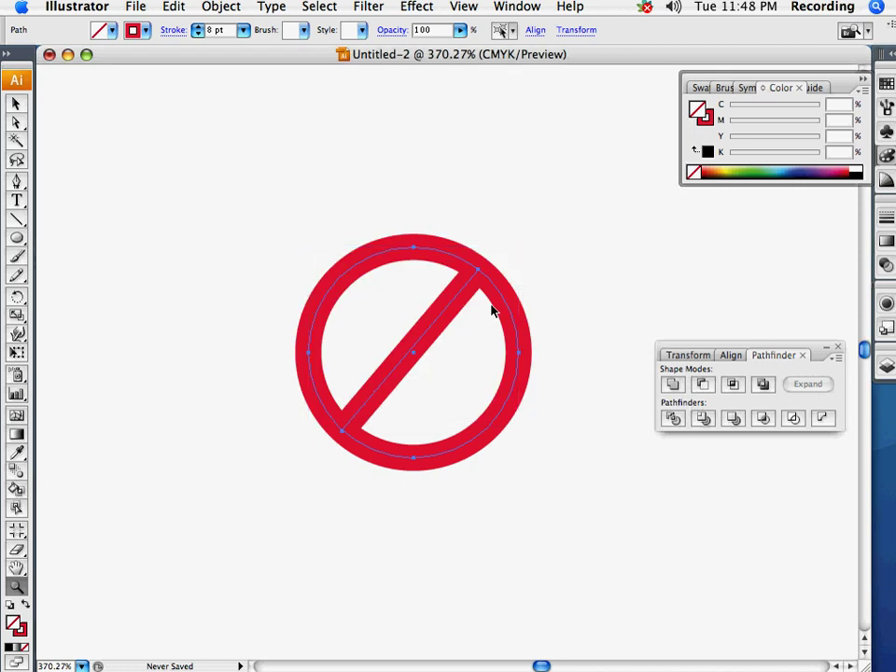
Test by enlarging the sign across the artboard, undo it, and zoom back in on it.
{"action": "key", "text": "super+0"}
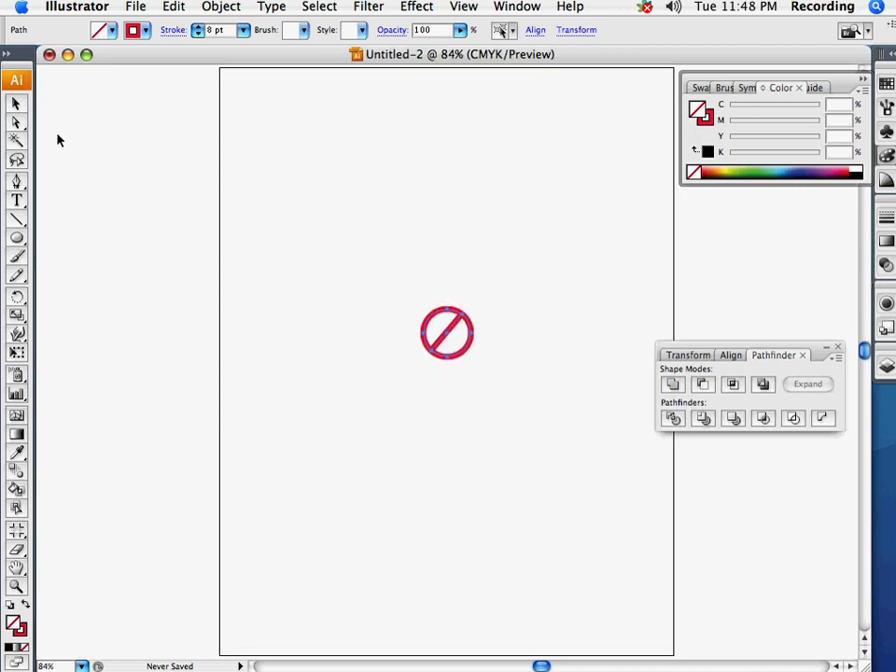
{"action": "key", "text": "v"}
{"action": "left_click_drag", "start_coordinate": [423, 316], "coordinate": [200, 121]}
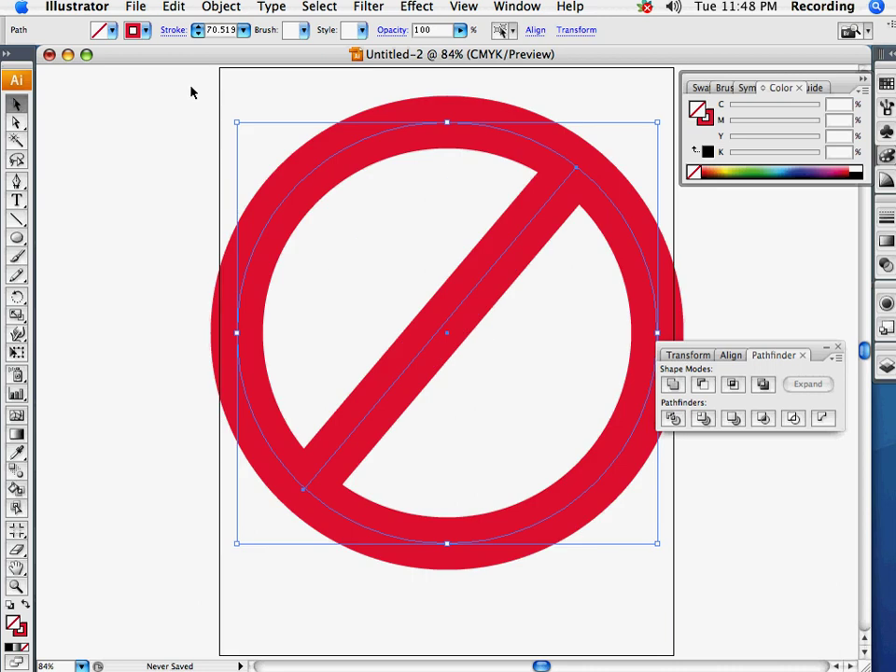
{"action": "key", "text": "super+z"}
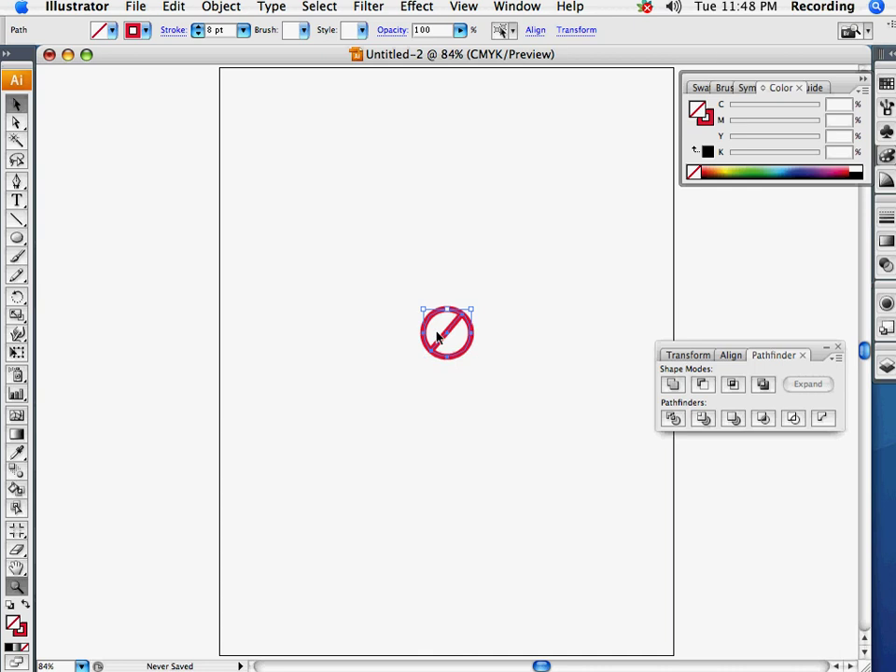
{"action": "left_click_drag", "start_coordinate": [515, 384], "coordinate": [378, 275]}
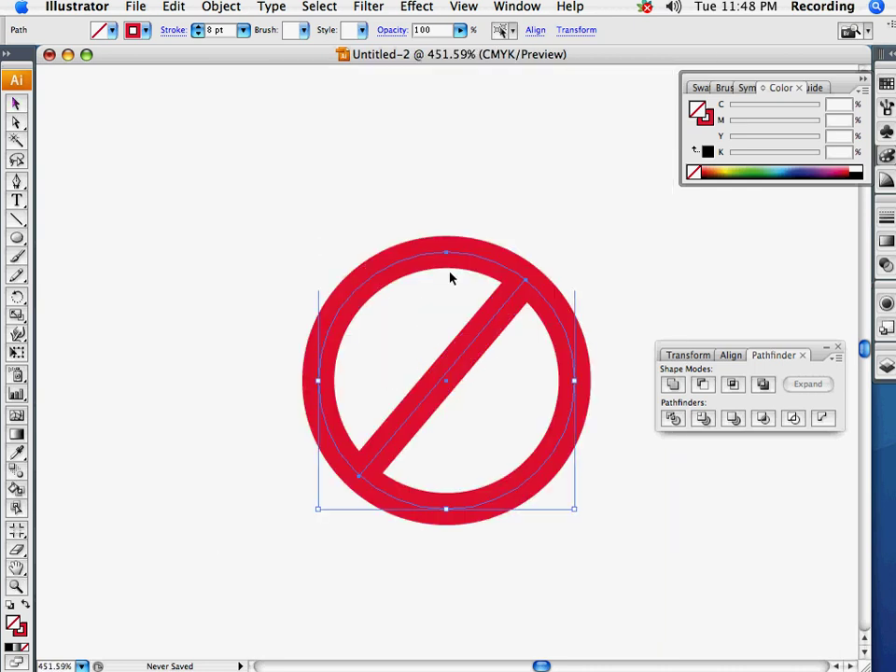
{"action": "key", "text": "v"}
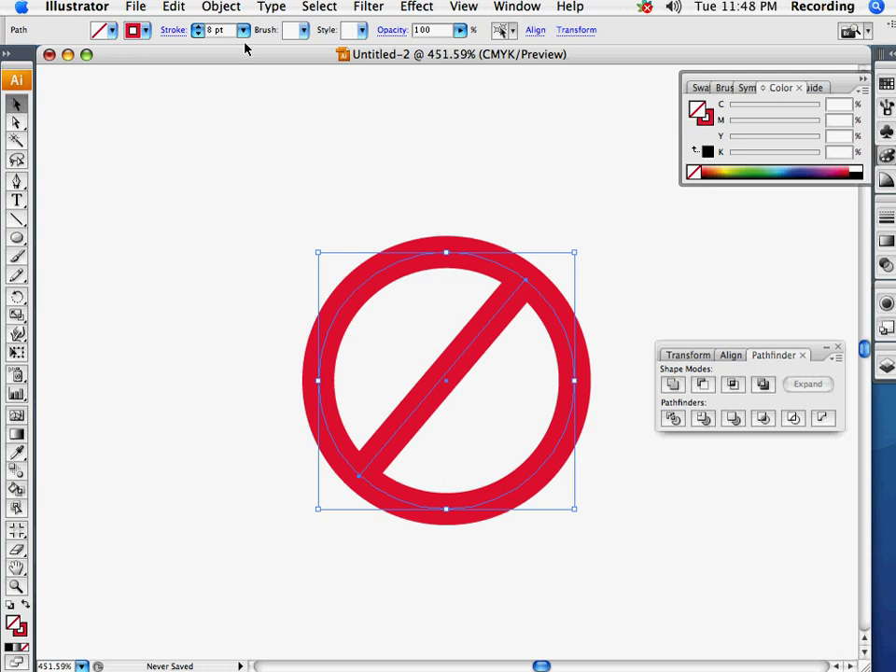
Convert the ring and slash strokes into filled shapes with Outline Stroke.
{"action": "left_click", "coordinate": [218, 7]}
{"action": "mouse_move", "coordinate": [364, 309]}
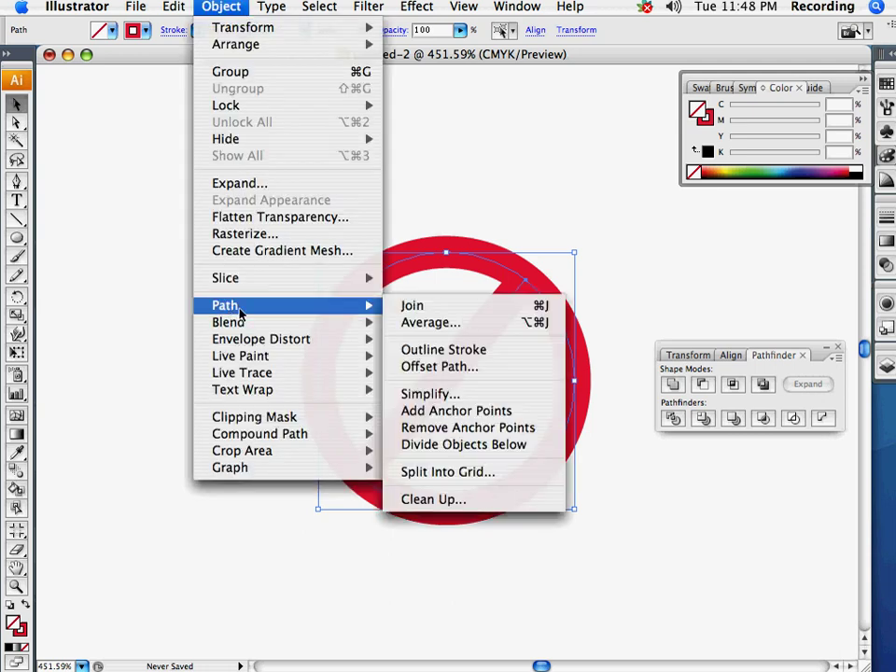
{"action": "left_click", "coordinate": [455, 352]}
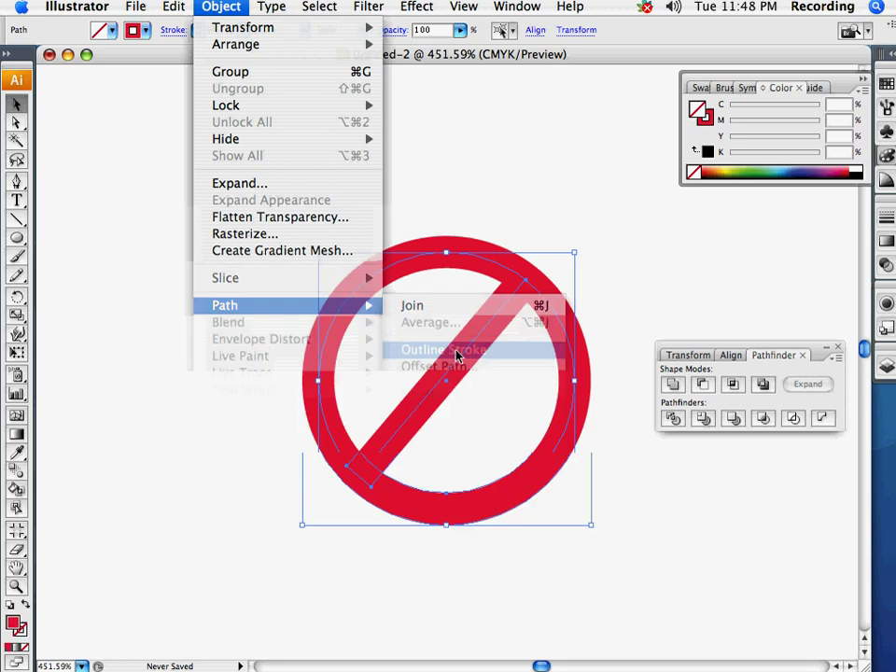
Switch to Outline view and select the outer ring shape.
{"action": "left_click", "coordinate": [417, 6]}
{"action": "mouse_move", "coordinate": [464, 6]}
{"action": "left_click", "coordinate": [482, 27]}
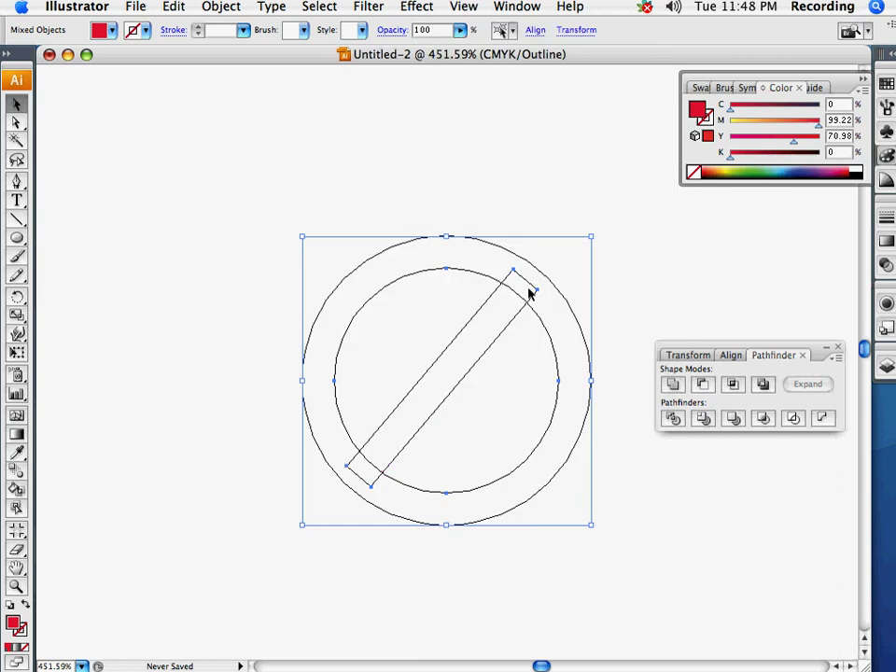
{"action": "left_click", "coordinate": [344, 170]}
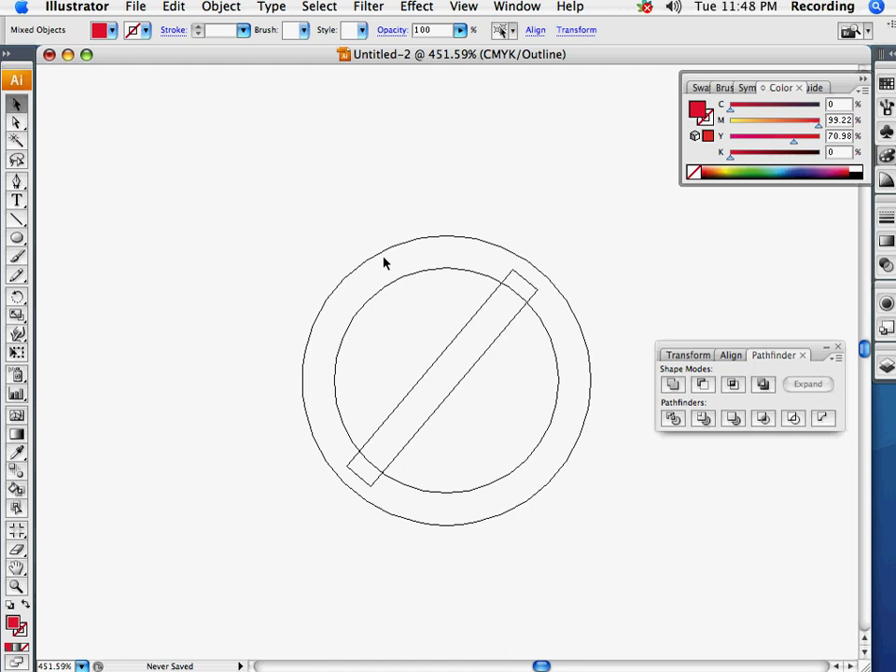
{"action": "left_click", "coordinate": [443, 242]}
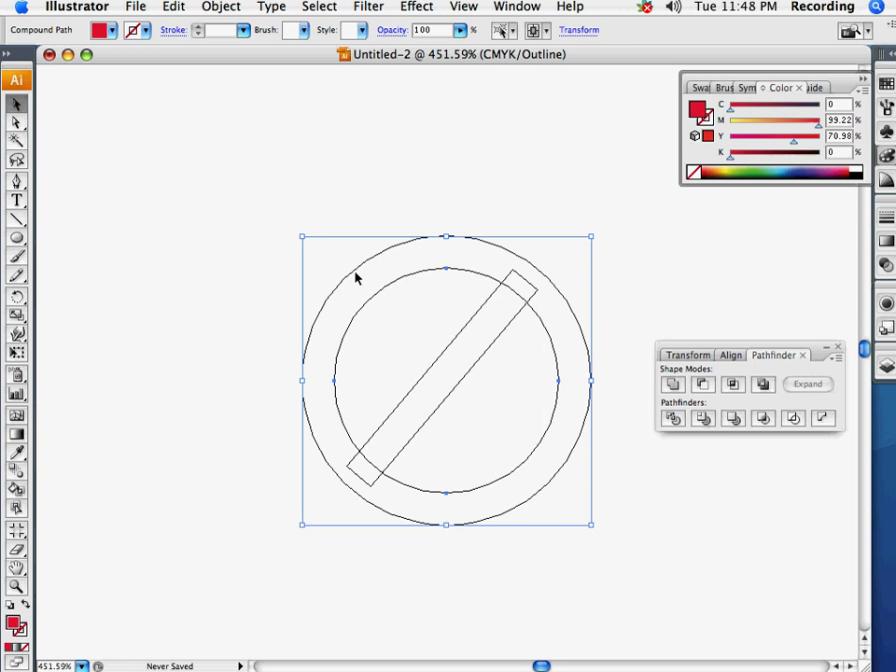
Select the ring and diagonal bar and unite them with Pathfinder's Add to Shape Area.
{"action": "left_click", "coordinate": [370, 432]}
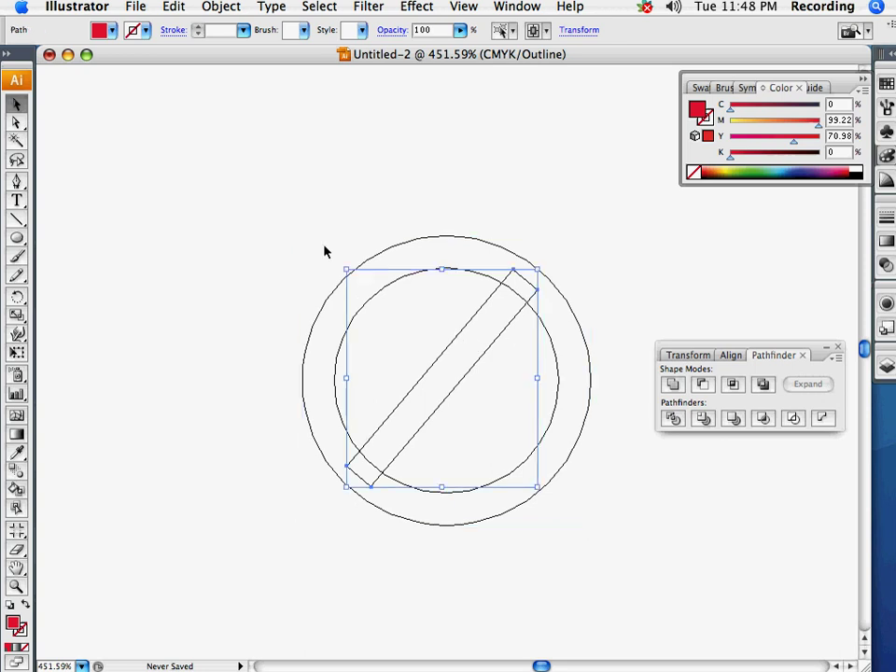
{"action": "left_click_drag", "start_coordinate": [292, 211], "coordinate": [565, 415]}
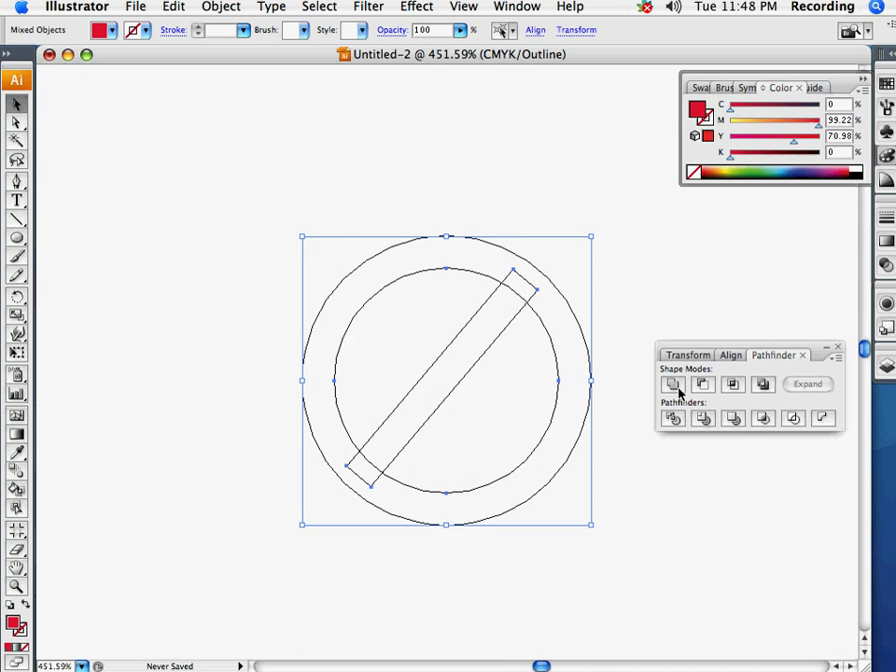
{"action": "left_click", "coordinate": [674, 385]}
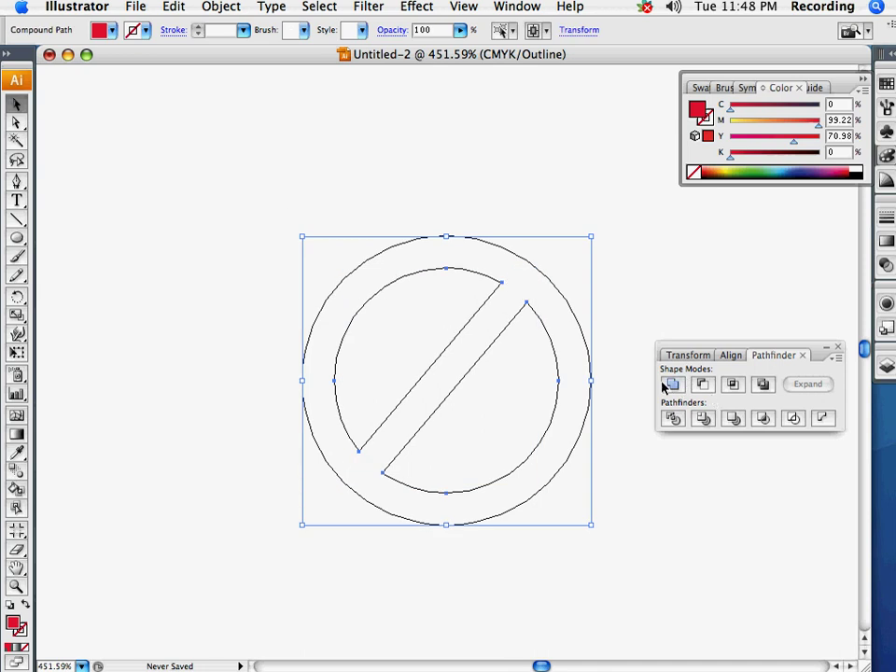
{"action": "left_click", "coordinate": [378, 197]}
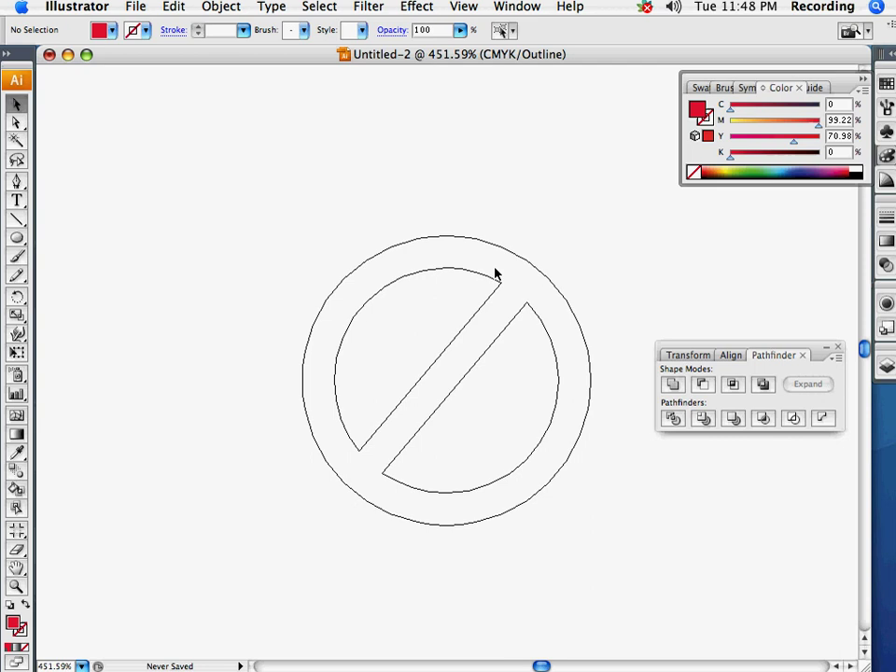
Delete the prohibition sign and draw a large circle at the artboard centre.
{"action": "left_click", "coordinate": [516, 350]}
{"action": "key", "text": "Delete"}
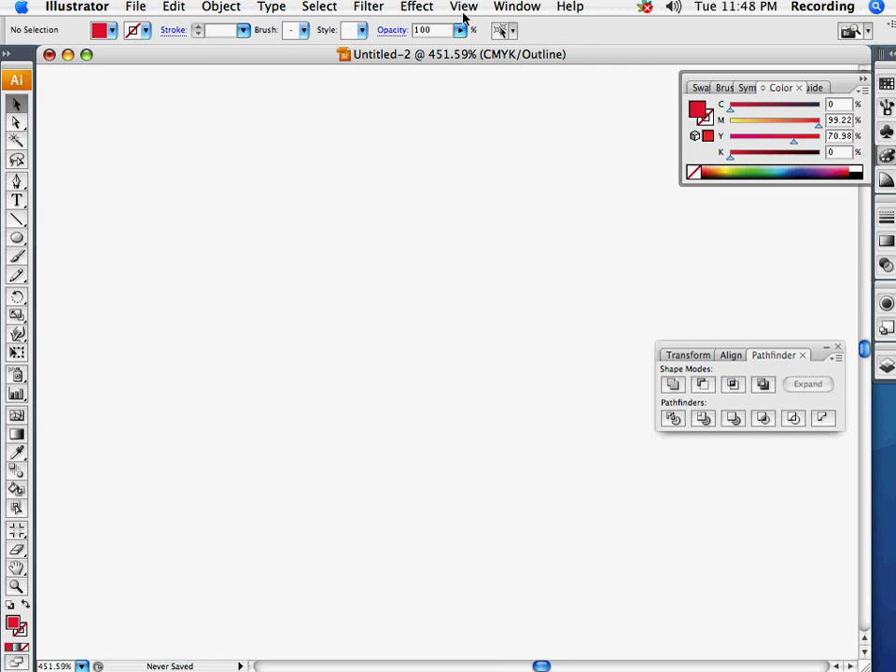
{"action": "key", "text": "super+0"}
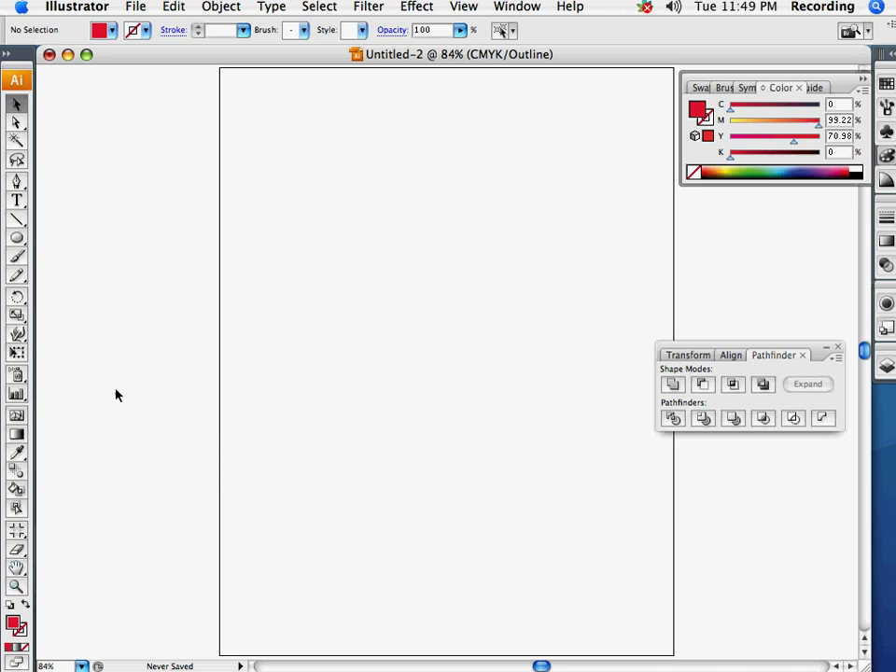
{"action": "left_click", "coordinate": [17, 237]}
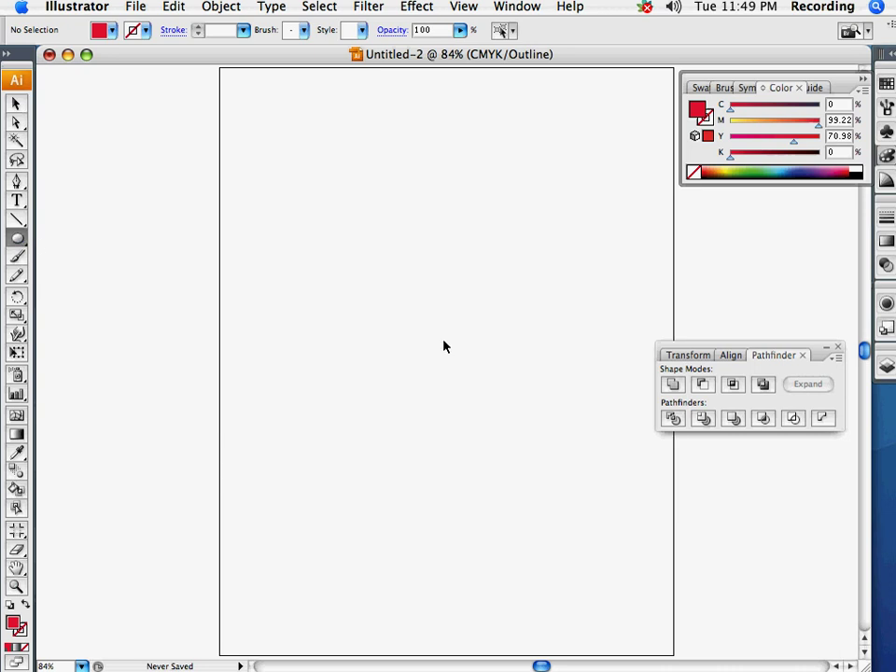
{"action": "left_click_drag", "start_coordinate": [439, 336], "coordinate": [528, 490]}
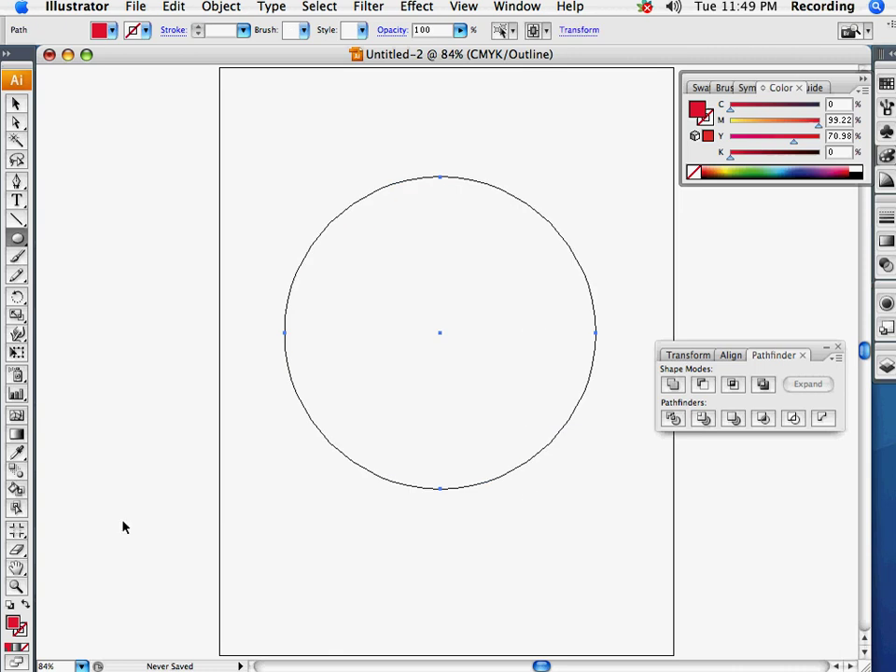
Return to Preview mode and give the circle an unfilled 19 pt red stroke.
{"action": "left_click", "coordinate": [463, 6]}
{"action": "left_click", "coordinate": [476, 28]}
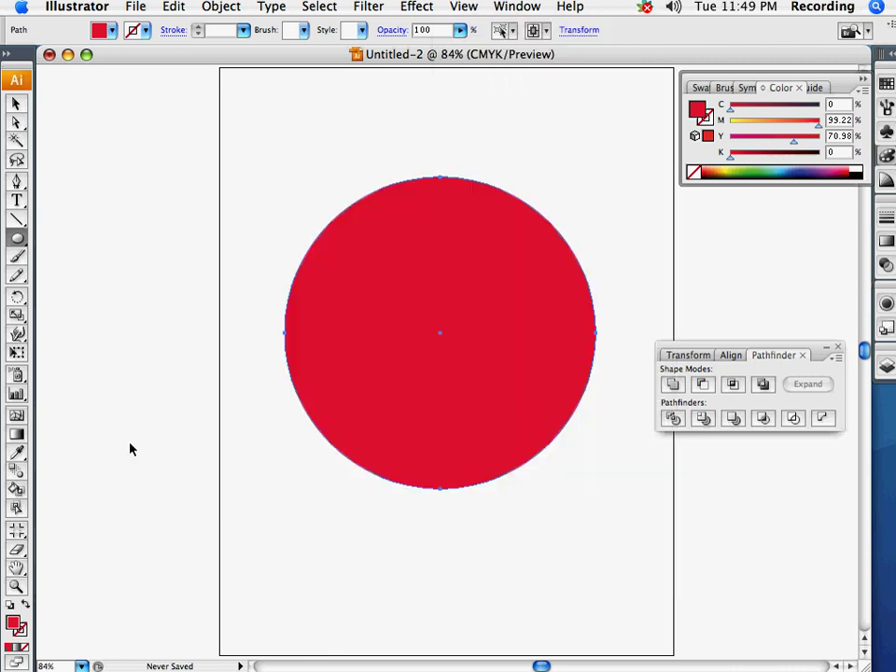
{"action": "left_click", "coordinate": [25, 605]}
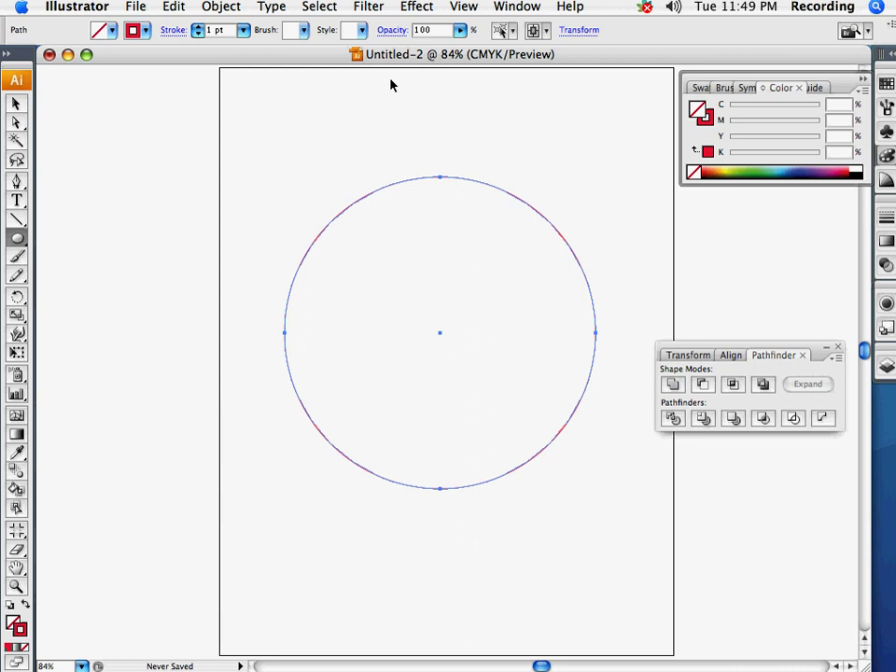
{"action": "left_click", "coordinate": [198, 28]}
{"action": "left_click", "coordinate": [199, 27]}
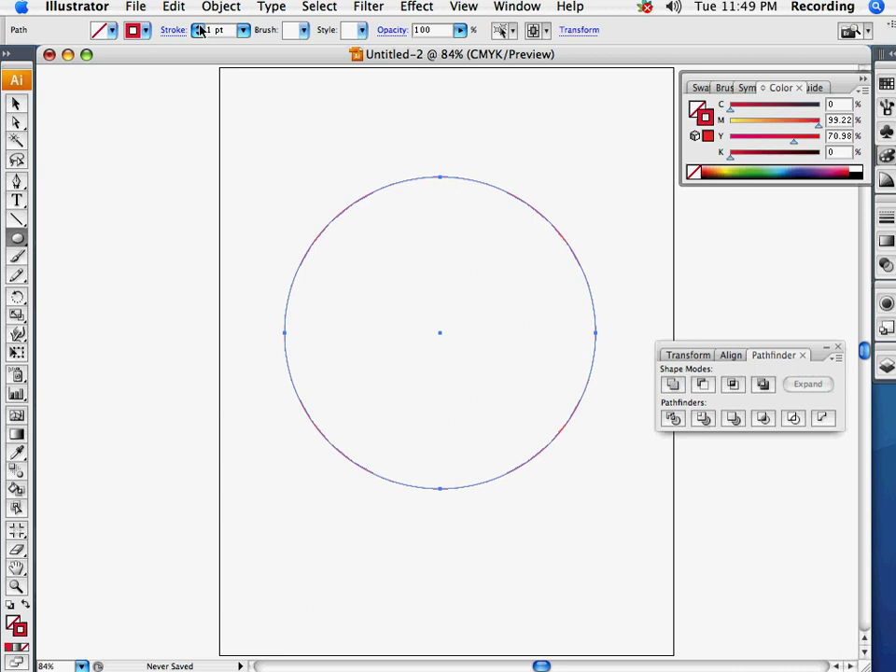
{"action": "left_click", "coordinate": [198, 27]}
{"action": "left_click", "coordinate": [199, 27]}
{"action": "left_click", "coordinate": [199, 27]}
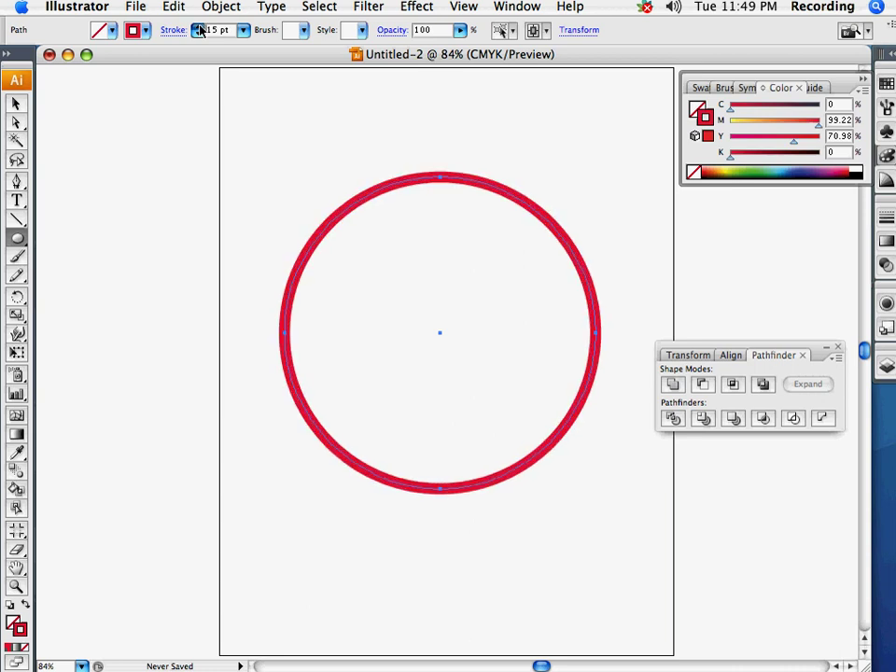
{"action": "left_click", "coordinate": [199, 27]}
{"action": "left_click", "coordinate": [199, 28]}
{"action": "left_click", "coordinate": [199, 27]}
{"action": "left_click", "coordinate": [198, 27]}
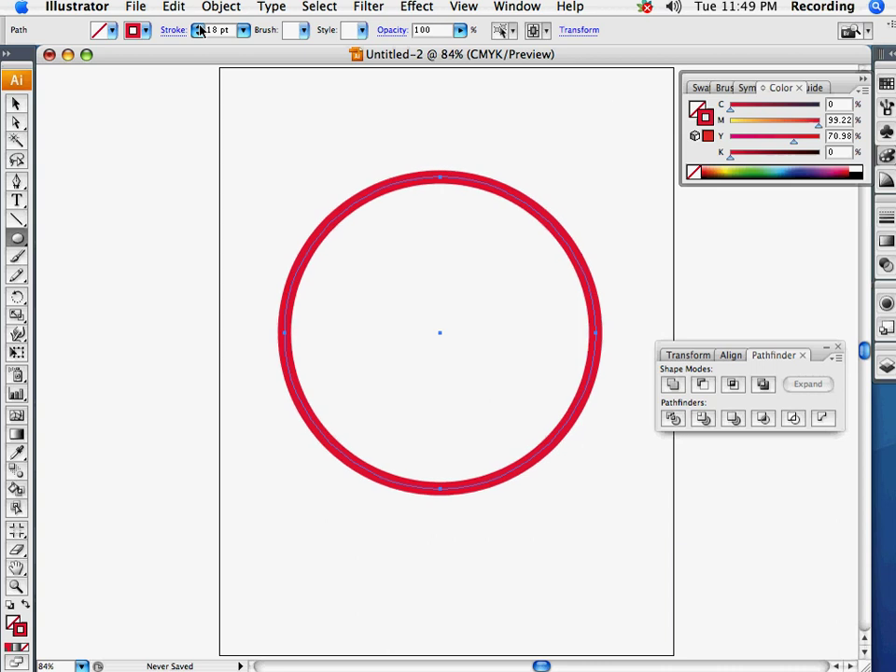
{"action": "left_click", "coordinate": [199, 27]}
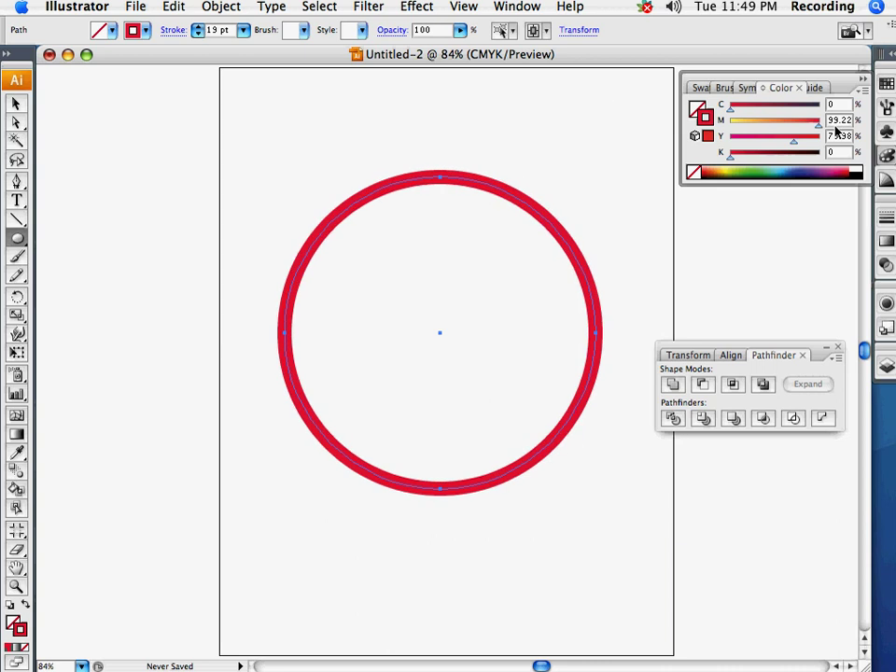
Change the stroke colour to orange with Y 100 and K 0.
{"action": "left_click", "coordinate": [726, 174]}
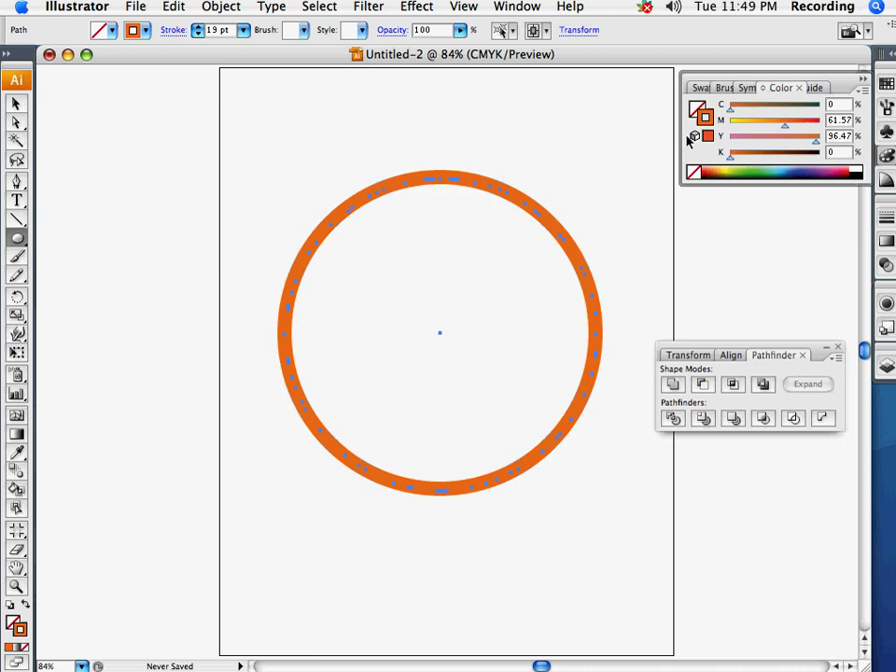
{"action": "left_click", "coordinate": [735, 153]}
{"action": "left_click", "coordinate": [736, 106]}
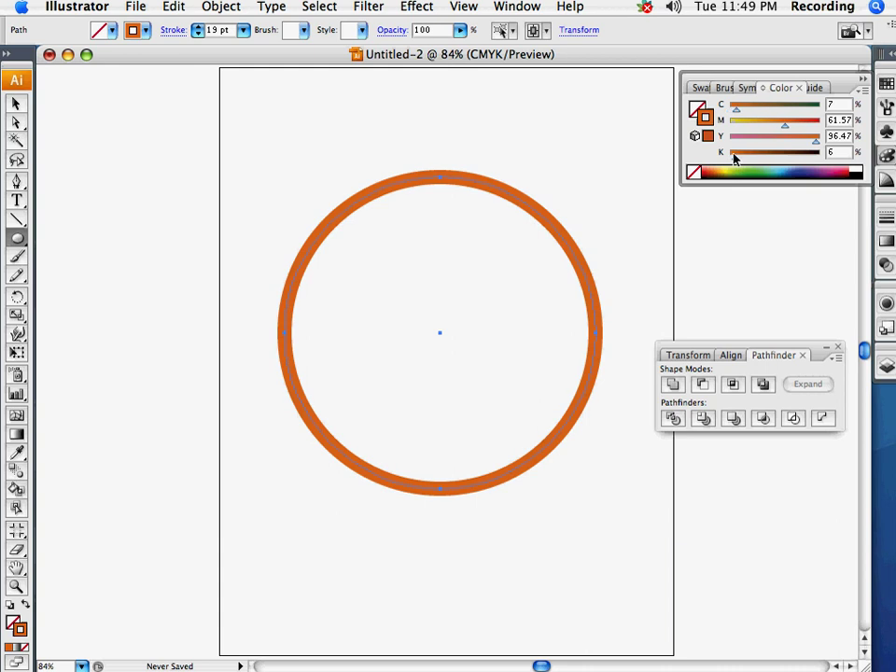
{"action": "left_click", "coordinate": [740, 153]}
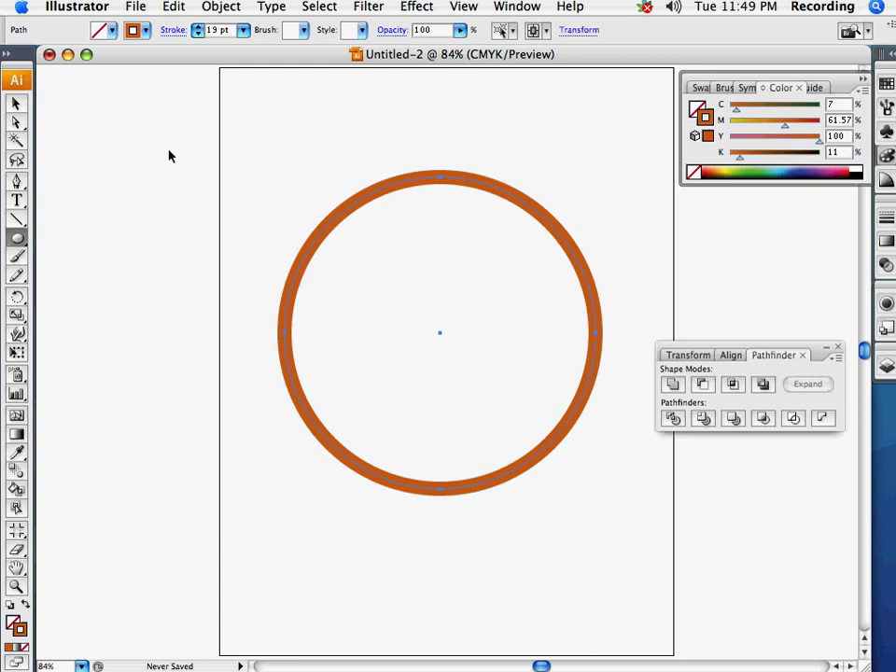
{"action": "left_click_drag", "start_coordinate": [740, 154], "coordinate": [669, 169]}
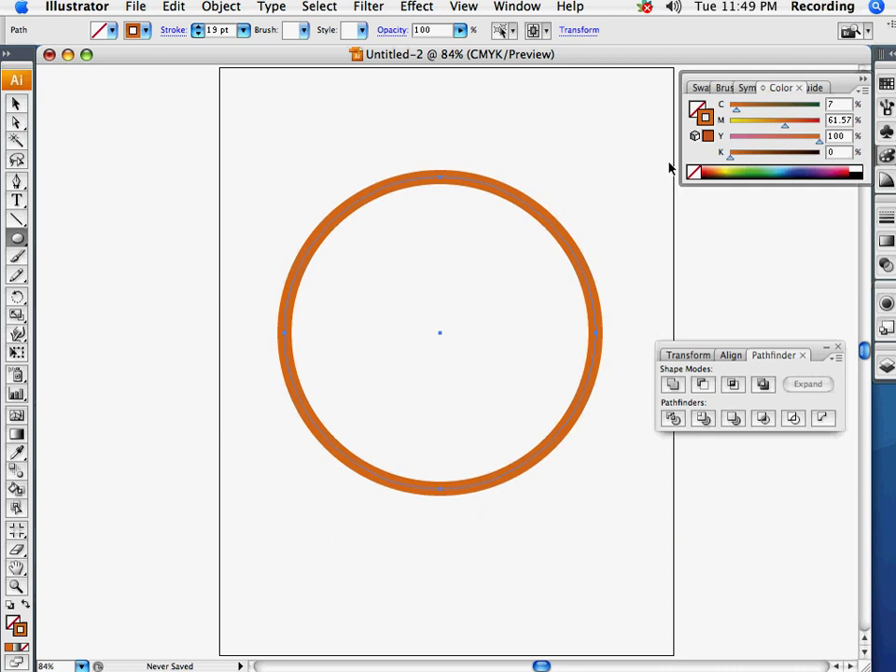
Draw a small circle inside the ring and give it a solid orange fill.
{"action": "left_click", "coordinate": [16, 104]}
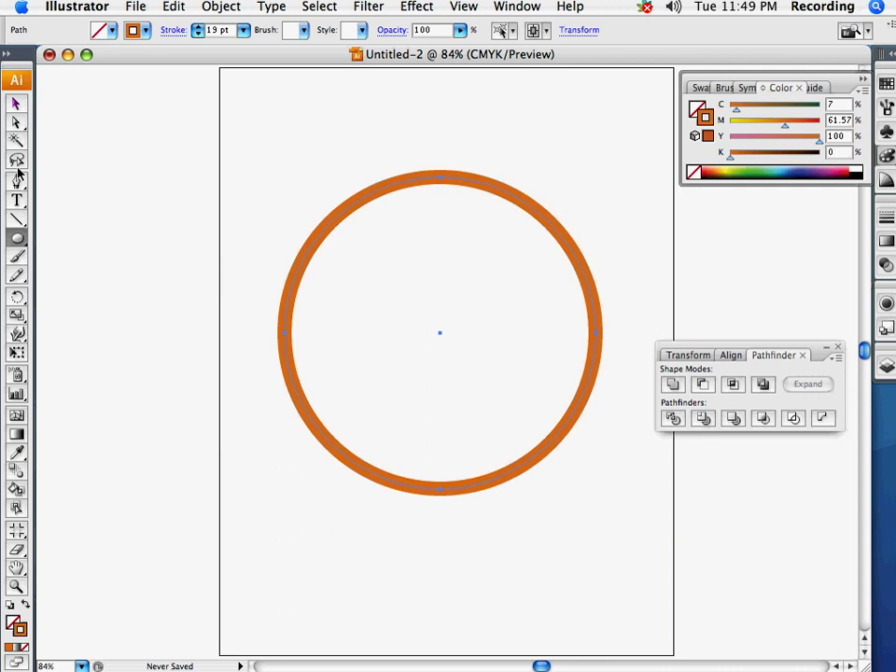
{"action": "left_click", "coordinate": [15, 239]}
{"action": "left_click_drag", "start_coordinate": [442, 328], "coordinate": [458, 352]}
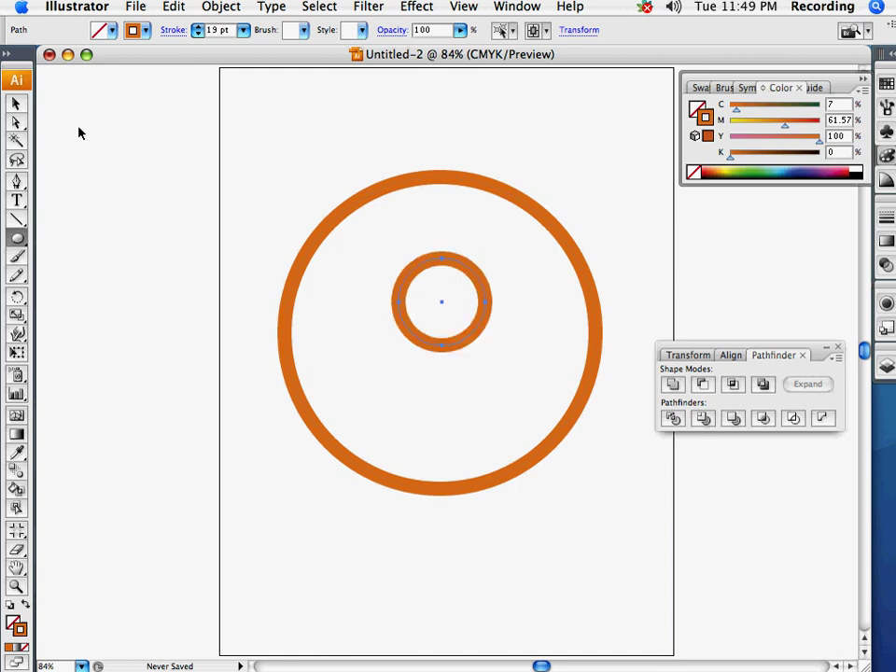
{"action": "left_click", "coordinate": [16, 106]}
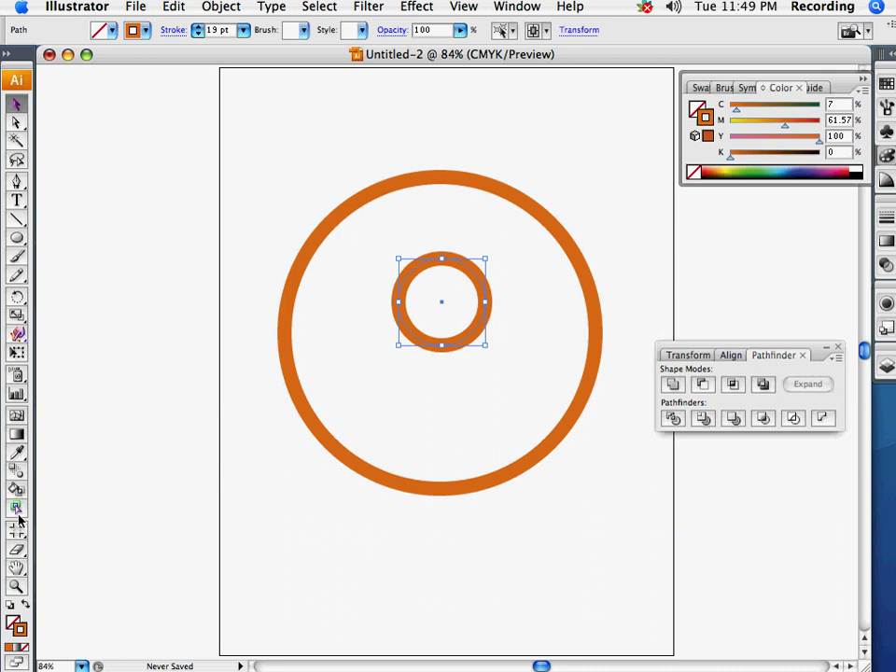
{"action": "left_click", "coordinate": [26, 605]}
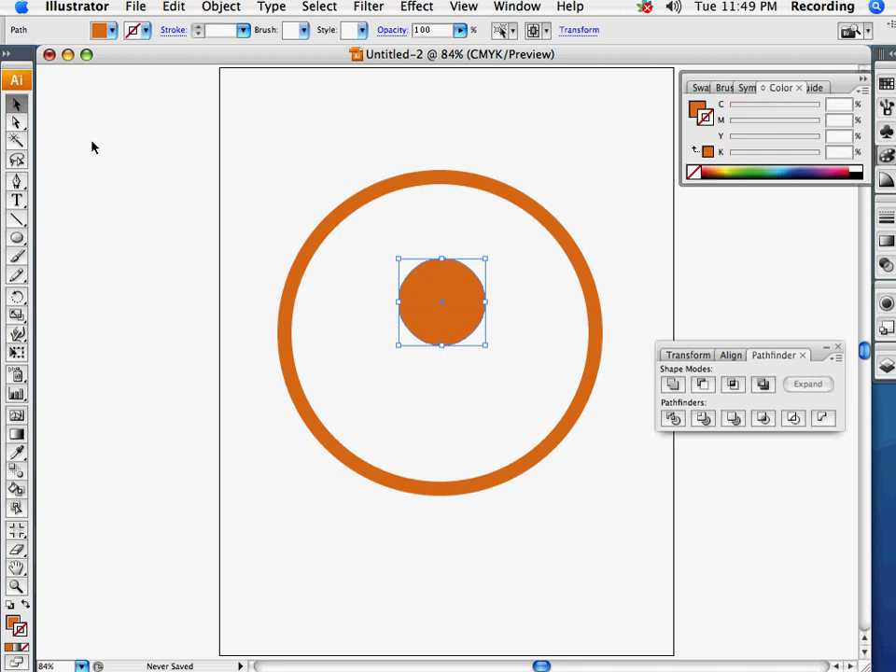
Copy the circle straight below and delete the facing anchors, leaving two semicircles.
{"action": "left_click_drag", "start_coordinate": [474, 311], "coordinate": [471, 395]}
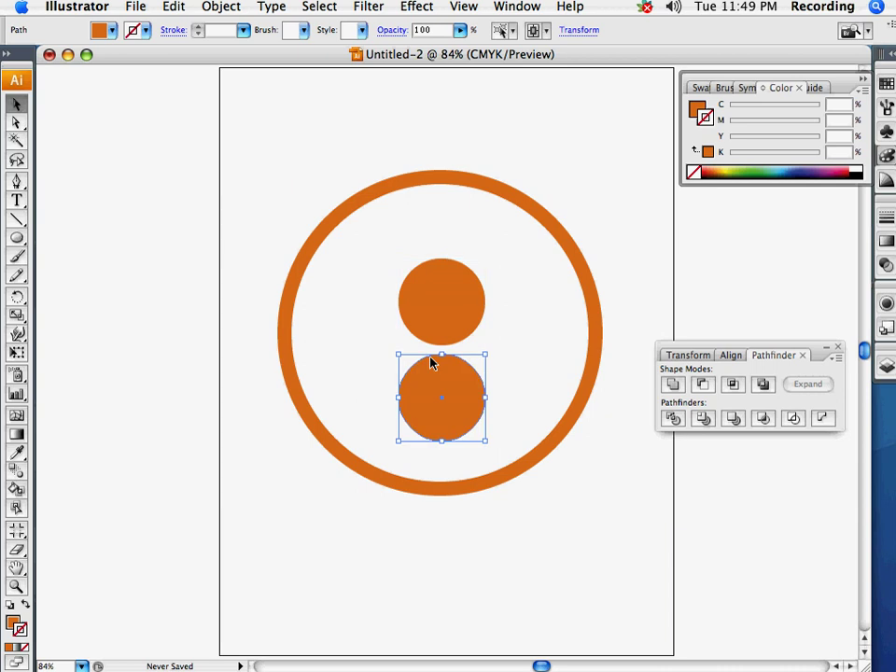
{"action": "left_click", "coordinate": [16, 122]}
{"action": "left_click", "coordinate": [413, 356]}
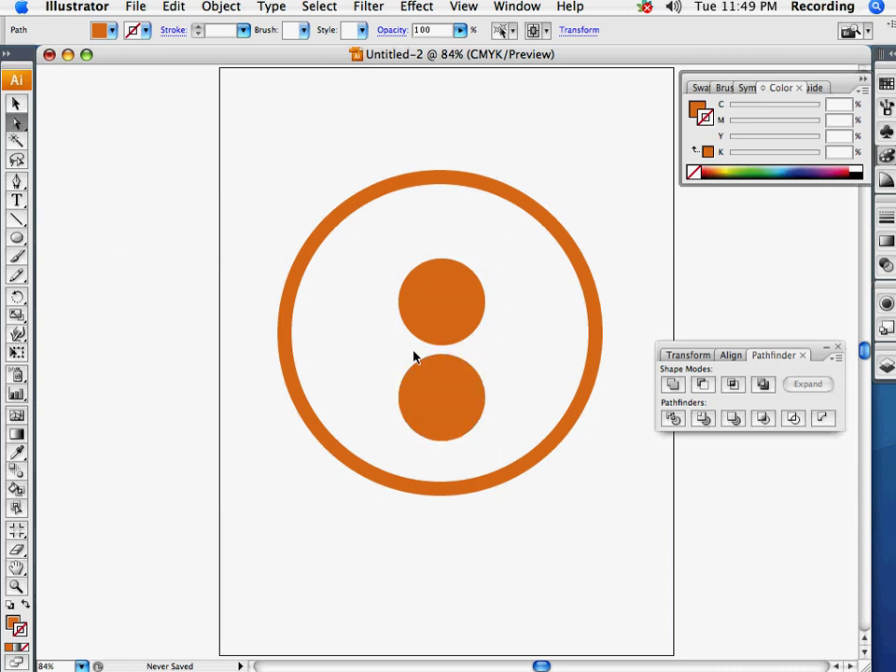
{"action": "left_click", "coordinate": [442, 355]}
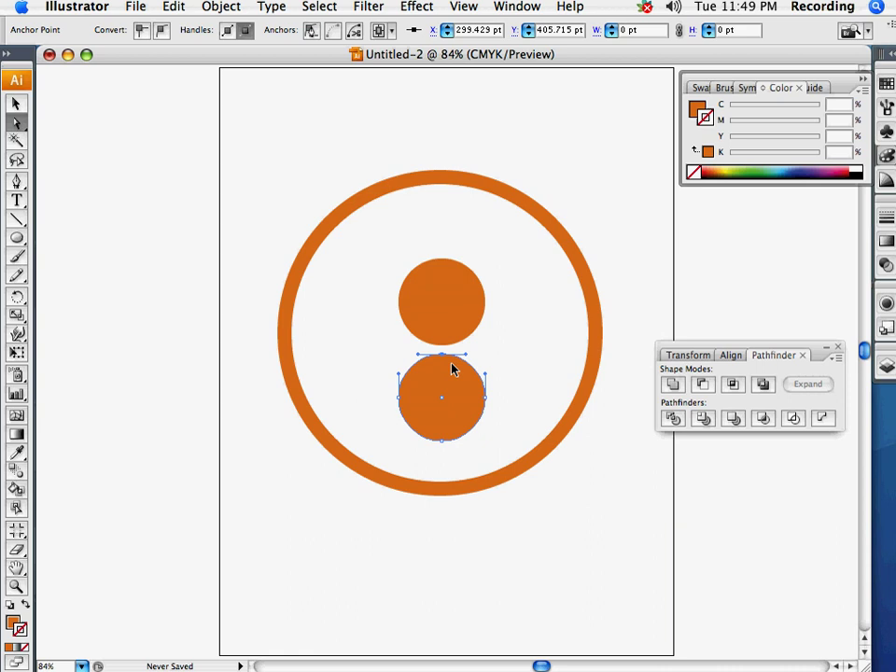
{"action": "key", "text": "Delete"}
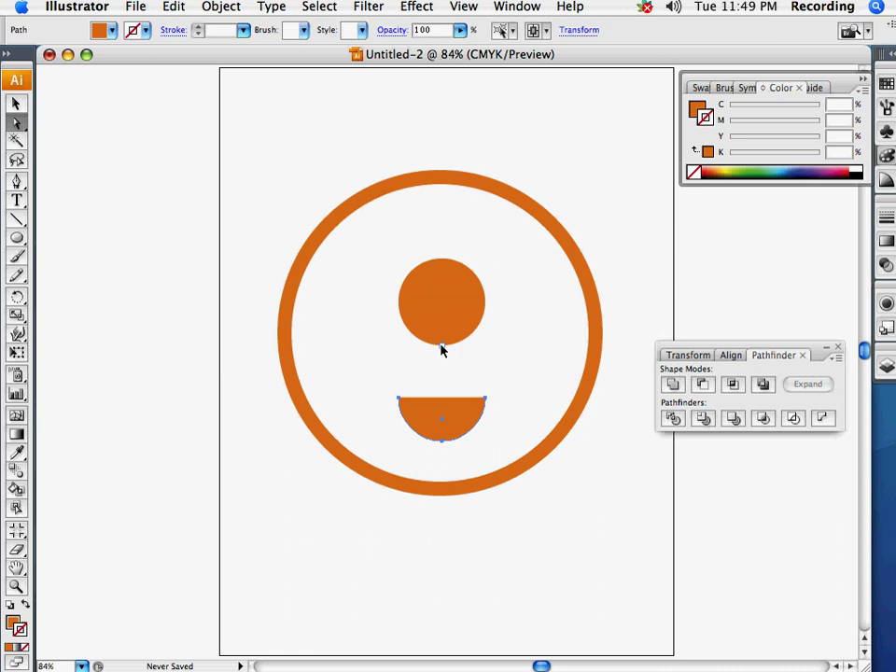
{"action": "left_click", "coordinate": [441, 344]}
{"action": "key", "text": "Delete"}
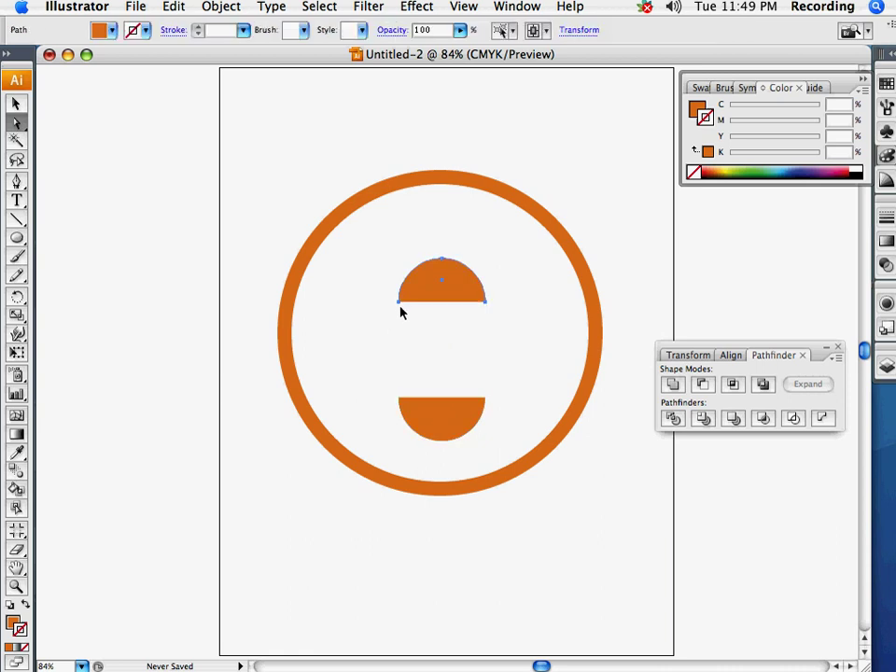
Join the semicircles' left and right end points into one closed pill shape.
{"action": "left_click", "coordinate": [399, 303]}
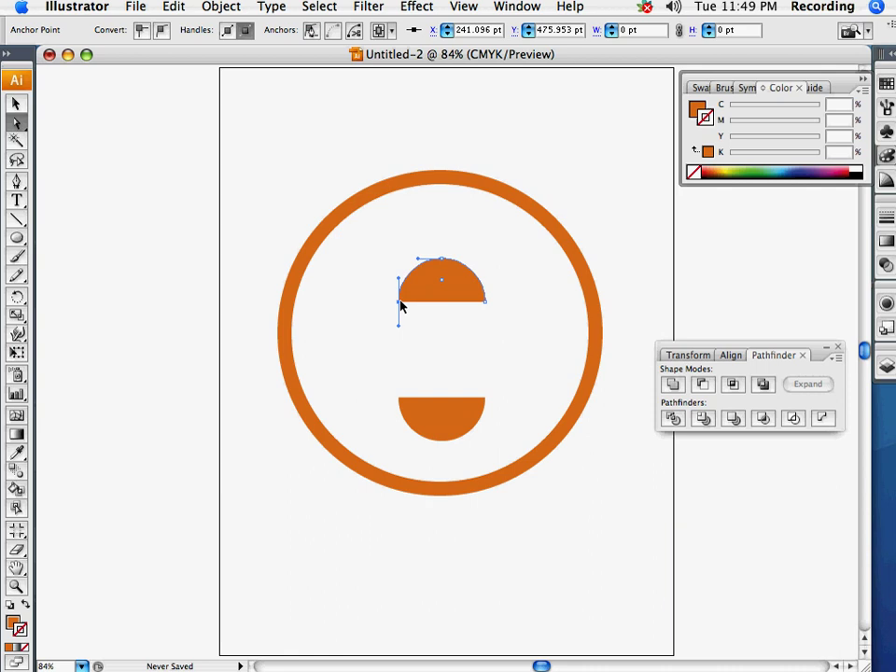
{"action": "left_click", "coordinate": [400, 401], "text": "shift"}
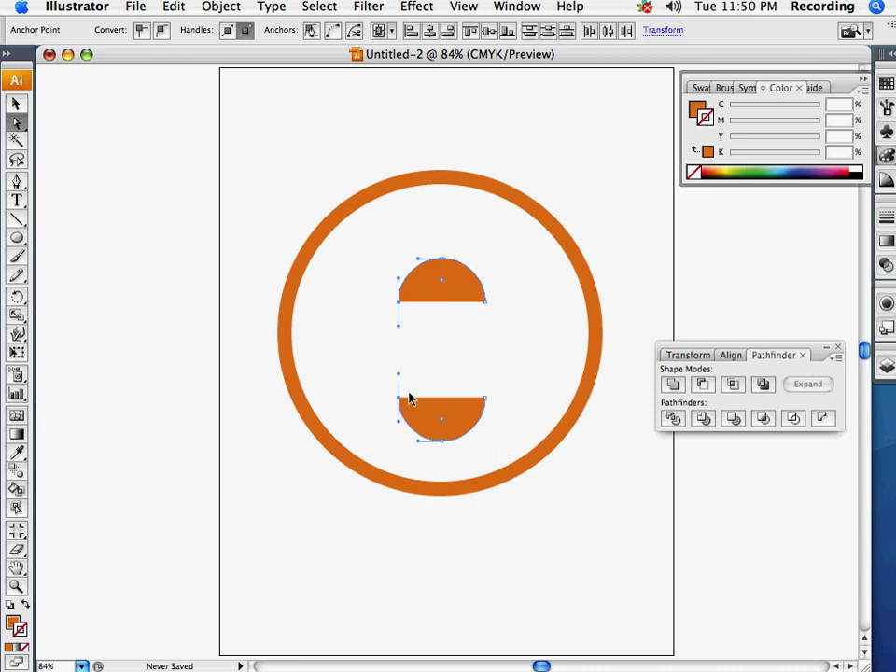
{"action": "key", "text": "v"}
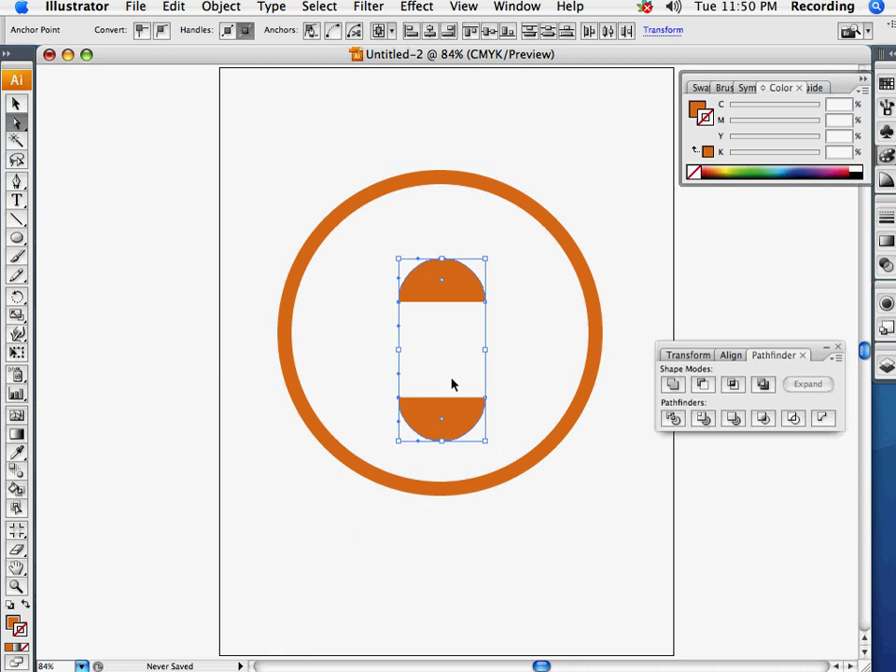
{"action": "key", "text": "super+j"}
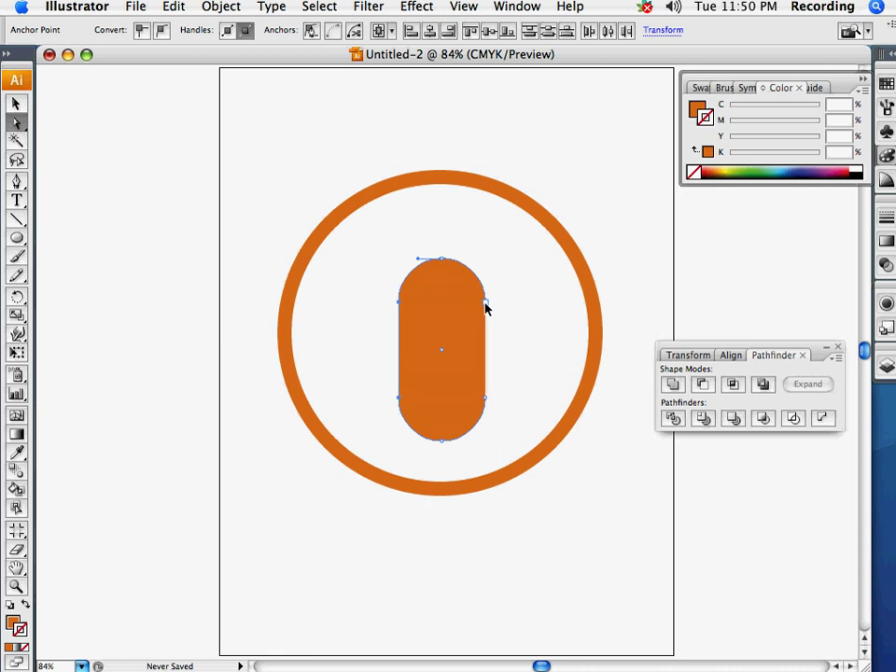
{"action": "left_click", "coordinate": [485, 302]}
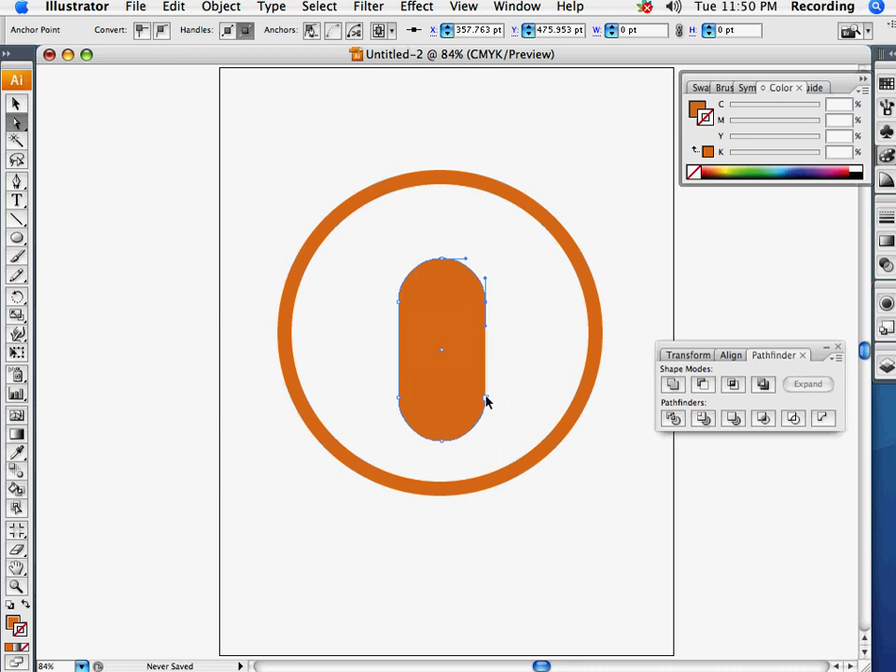
{"action": "left_click", "coordinate": [486, 399], "text": "shift"}
{"action": "left_click", "coordinate": [221, 7]}
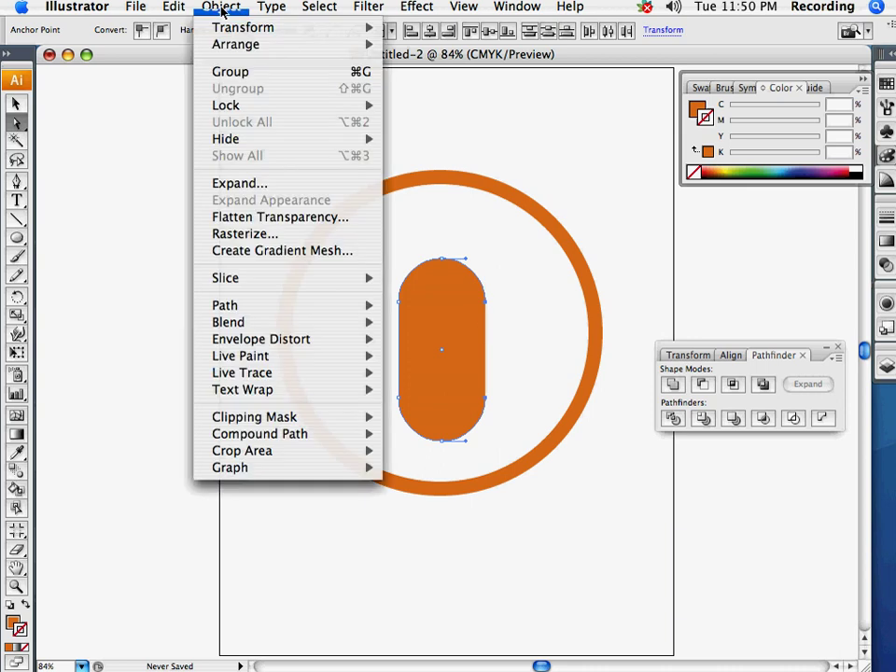
{"action": "mouse_move", "coordinate": [260, 307]}
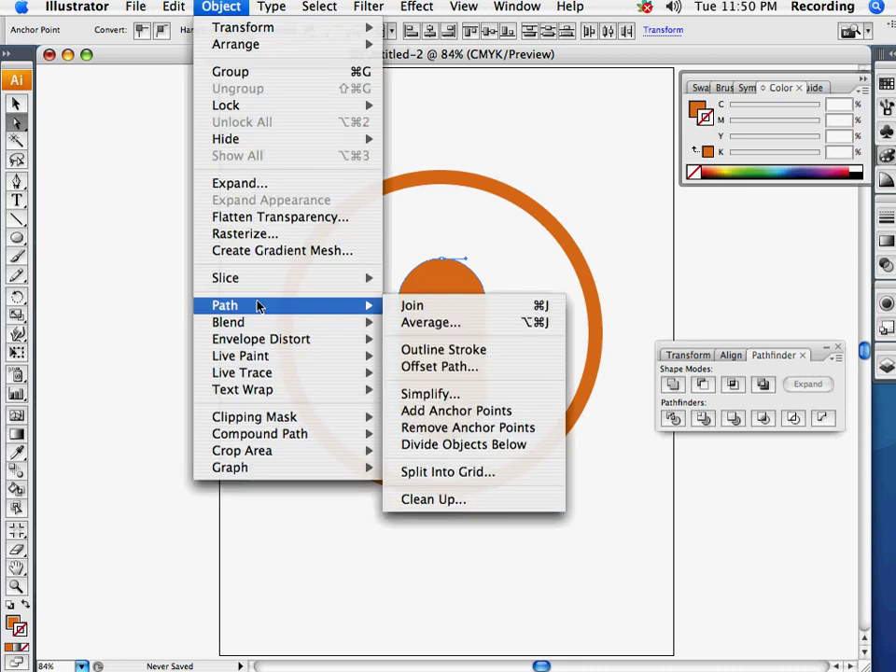
{"action": "left_click", "coordinate": [457, 311]}
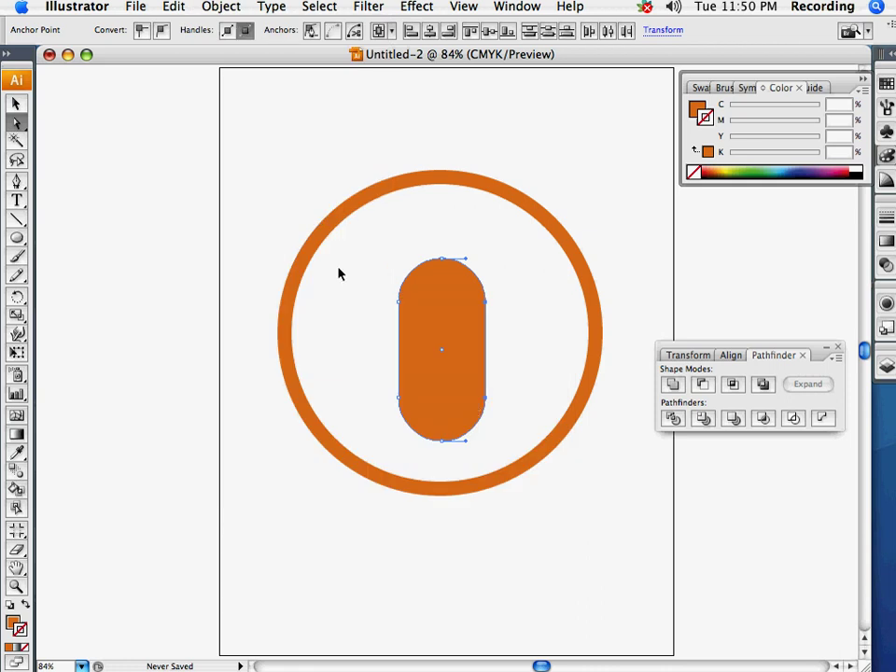
Draw a larger unfilled, orange-outlined circle over the pill's top end.
{"action": "key", "text": "v"}
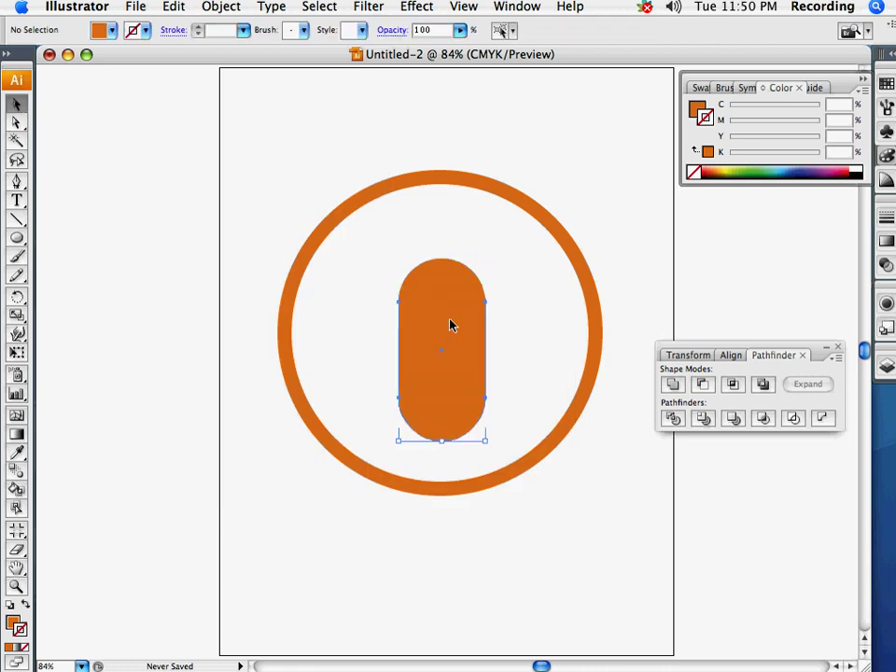
{"action": "left_click", "coordinate": [450, 324]}
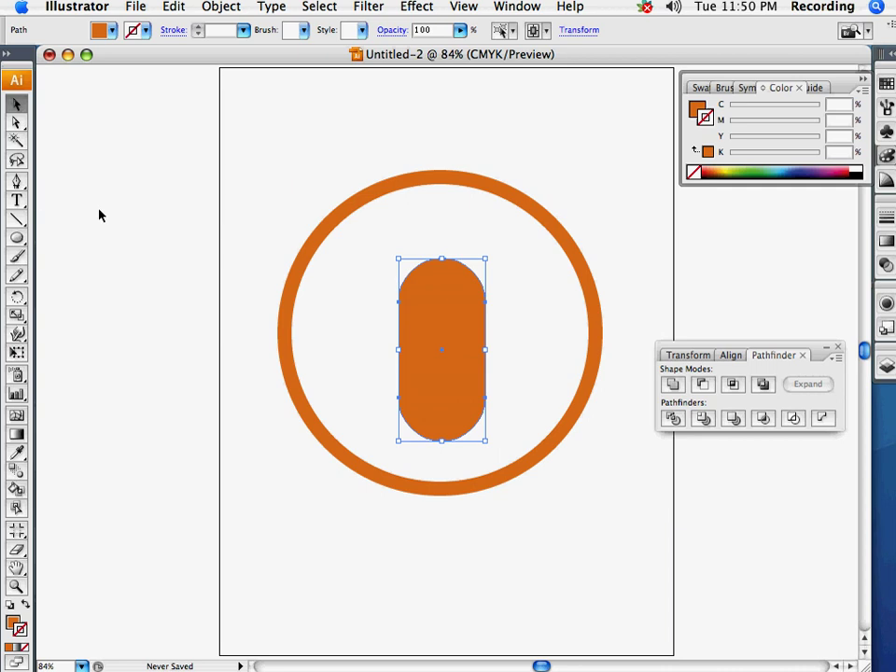
{"action": "key", "text": "p"}
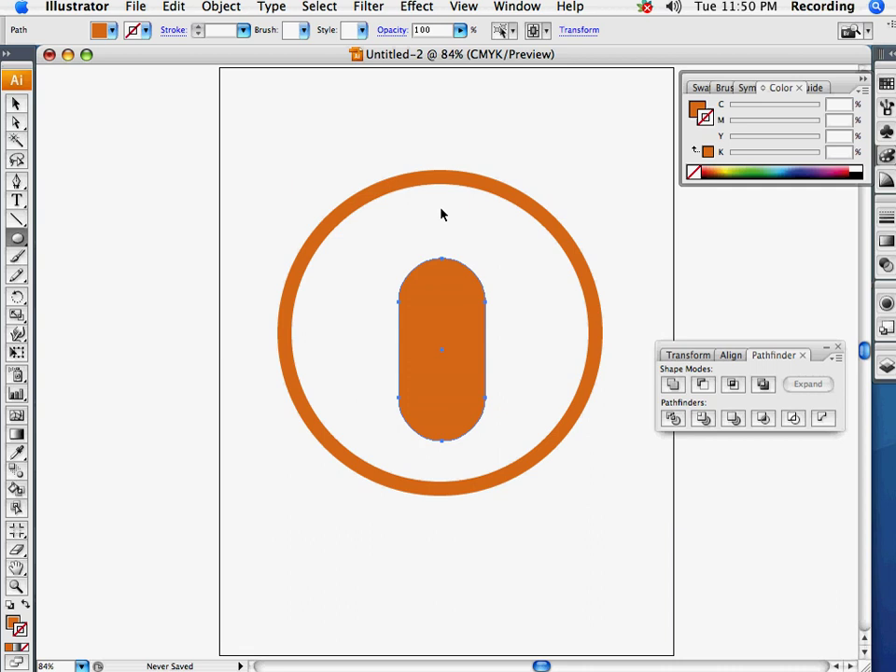
{"action": "left_click_drag", "start_coordinate": [440, 217], "coordinate": [521, 320]}
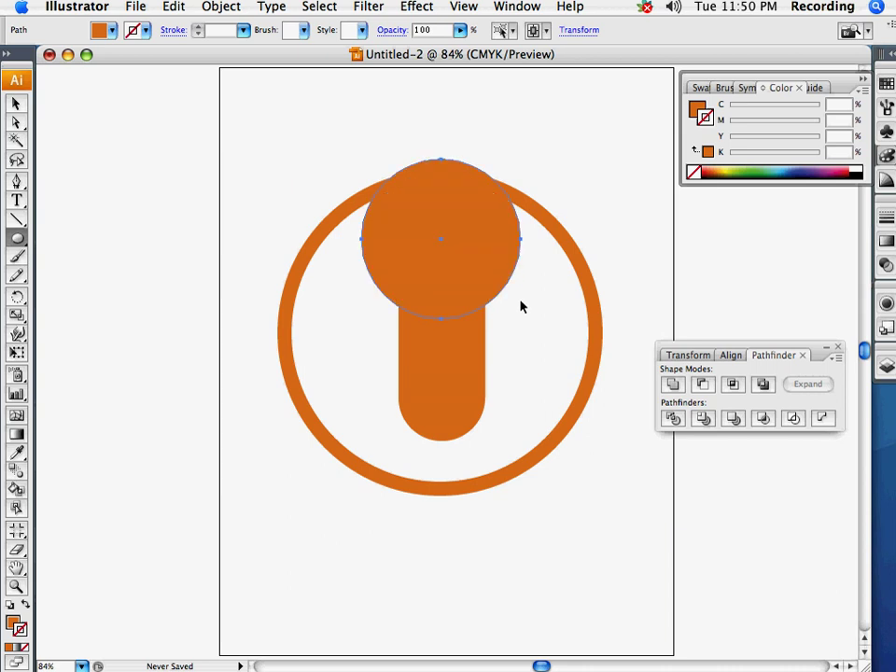
{"action": "left_click", "coordinate": [25, 609]}
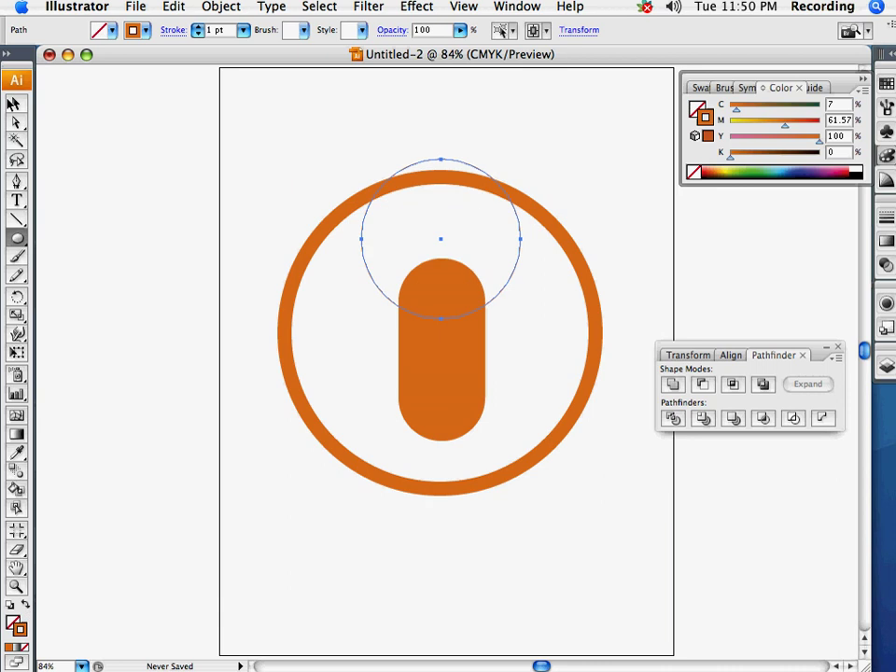
Raise the new circle's stroke weight to 9 pt.
{"action": "key", "text": "v"}
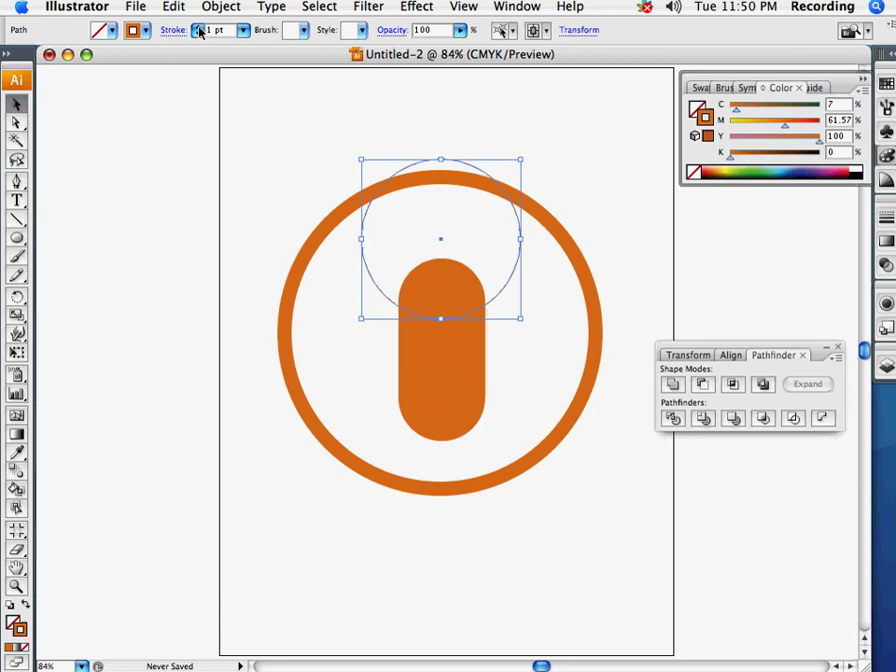
{"action": "left_click", "coordinate": [199, 27]}
{"action": "left_click", "coordinate": [199, 27]}
{"action": "left_click", "coordinate": [199, 28]}
{"action": "left_click", "coordinate": [199, 28]}
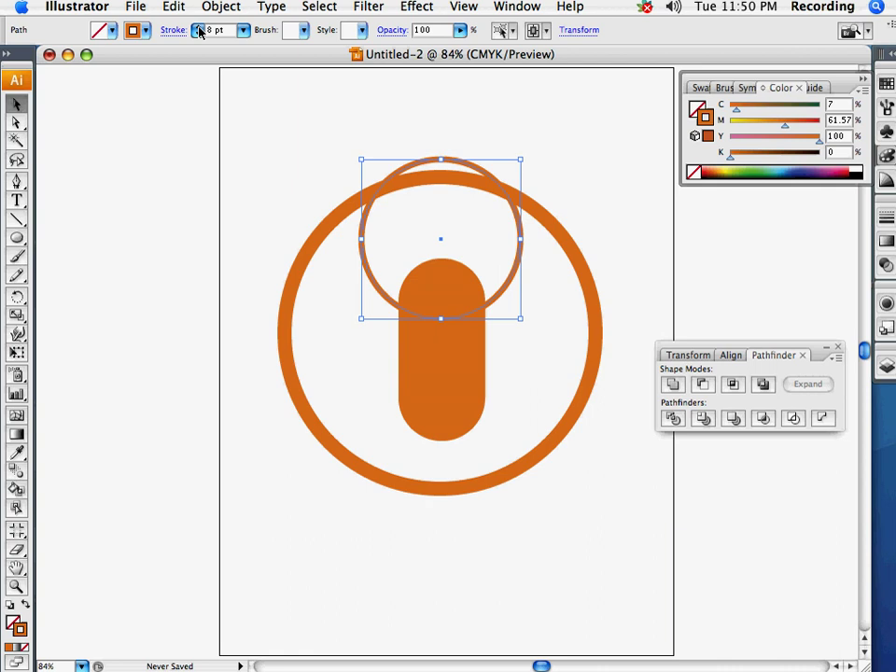
{"action": "left_click", "coordinate": [199, 28]}
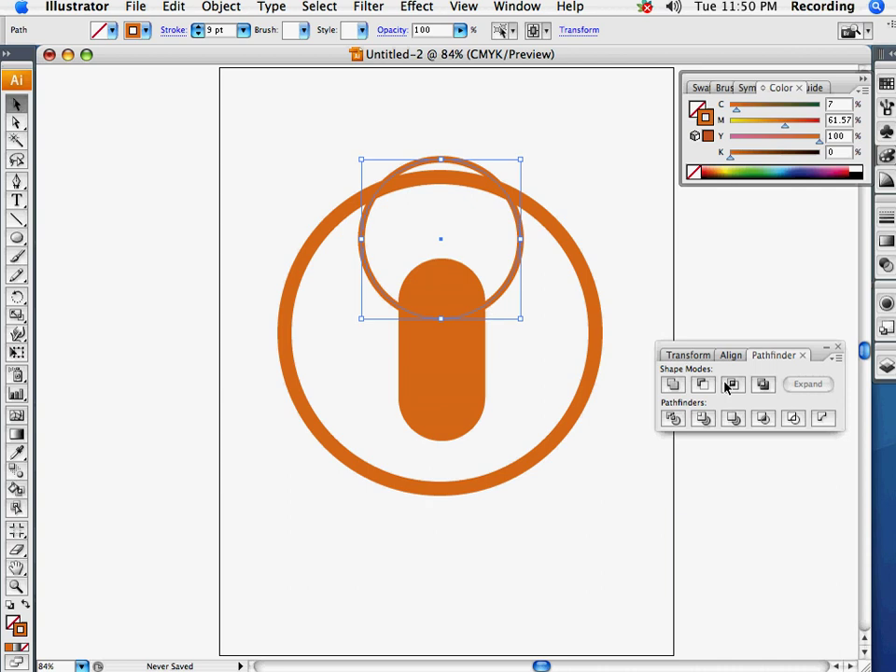
{"action": "left_click", "coordinate": [478, 364], "text": "shift"}
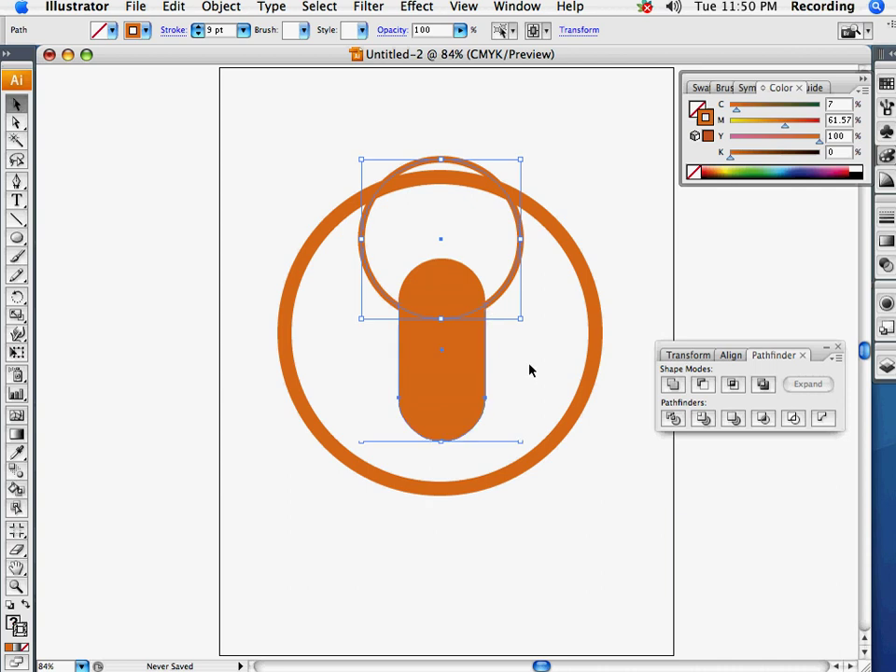
{"action": "left_click", "coordinate": [705, 385]}
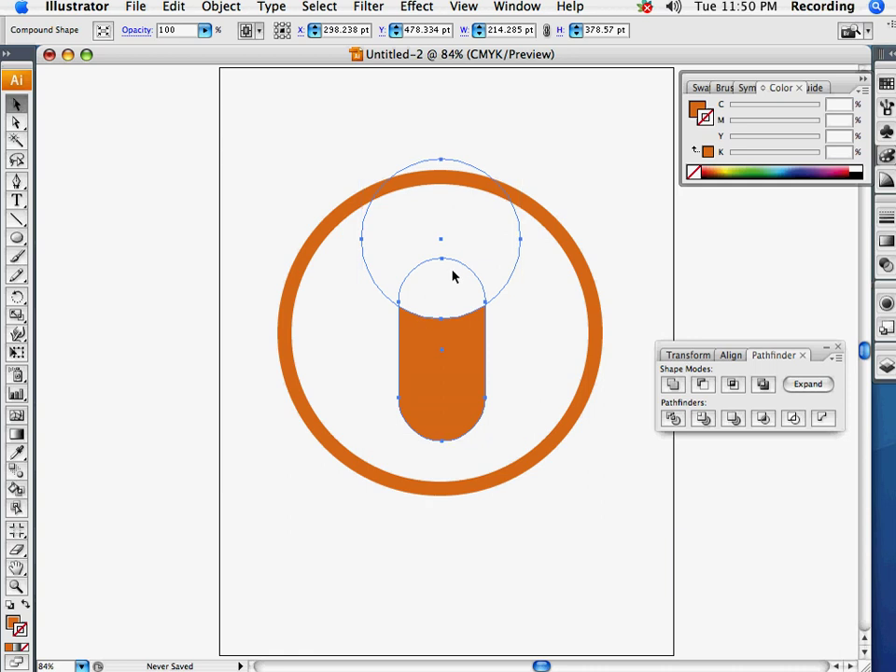
{"action": "key", "text": "super+z"}
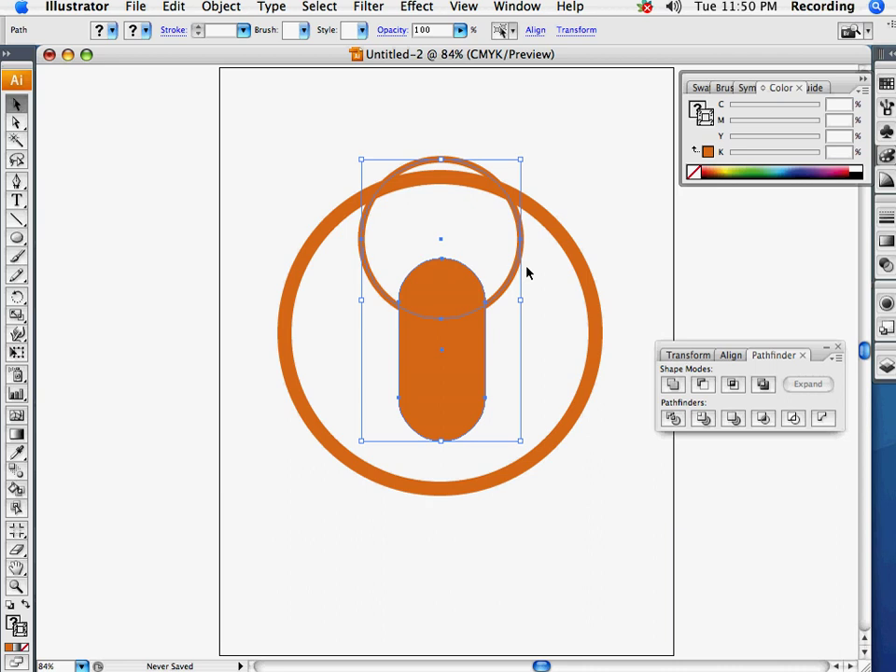
{"action": "left_click", "coordinate": [370, 280]}
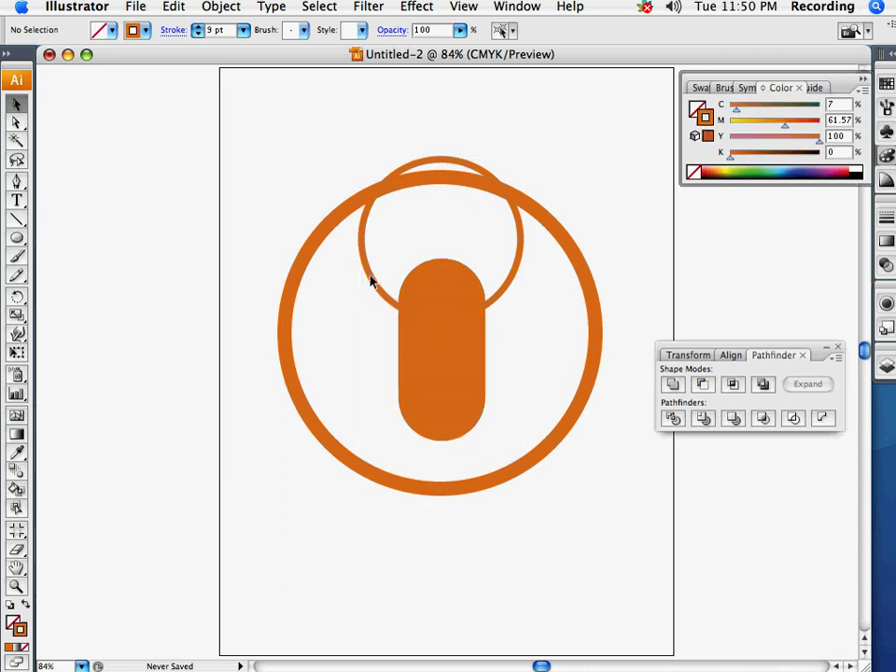
{"action": "left_click", "coordinate": [372, 202]}
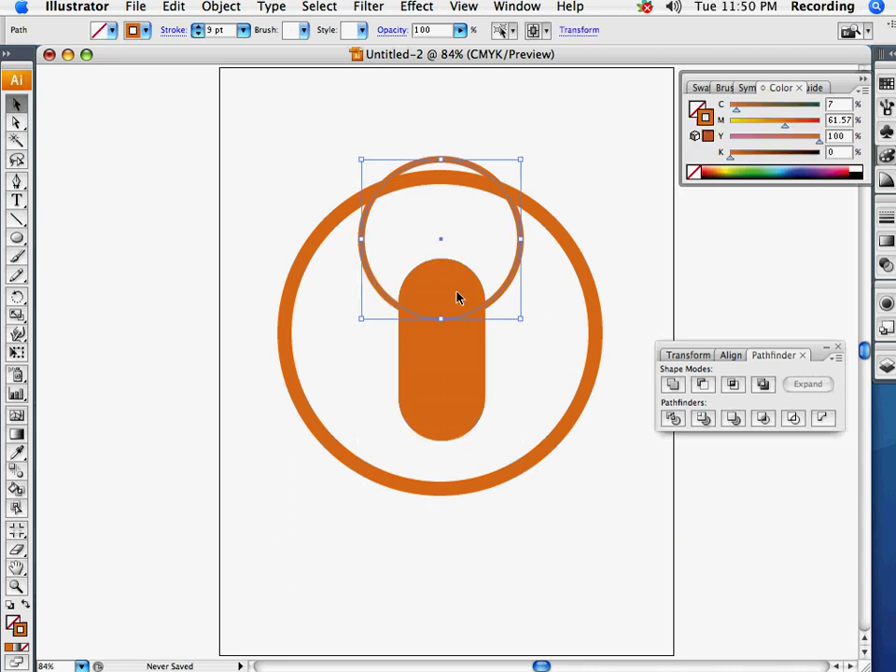
{"action": "left_click", "coordinate": [221, 7]}
Outline the circle's stroke, then try Minus Front with the capsule and undo it.
{"action": "mouse_move", "coordinate": [256, 307]}
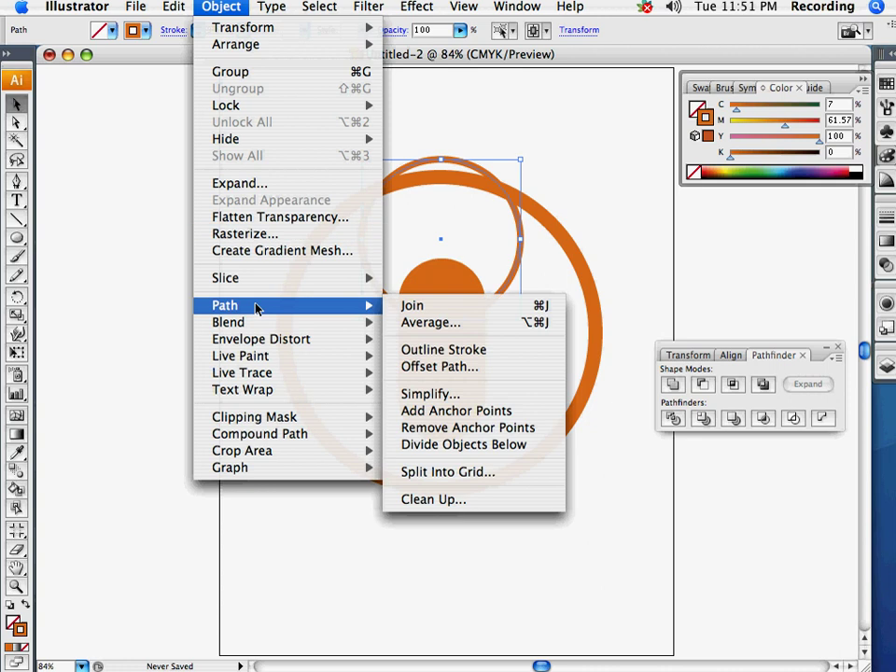
{"action": "left_click", "coordinate": [422, 354]}
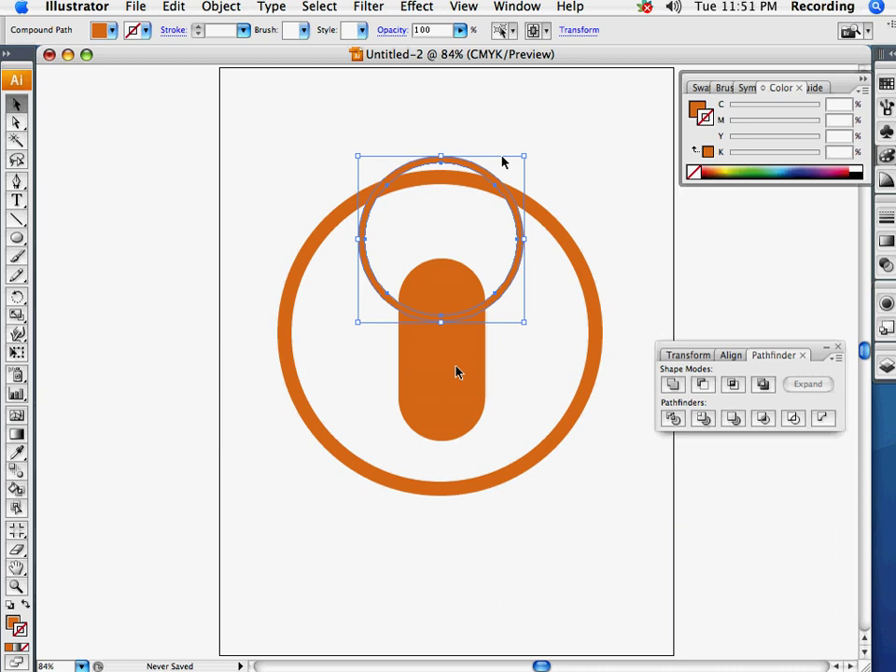
{"action": "left_click", "coordinate": [466, 283], "text": "shift"}
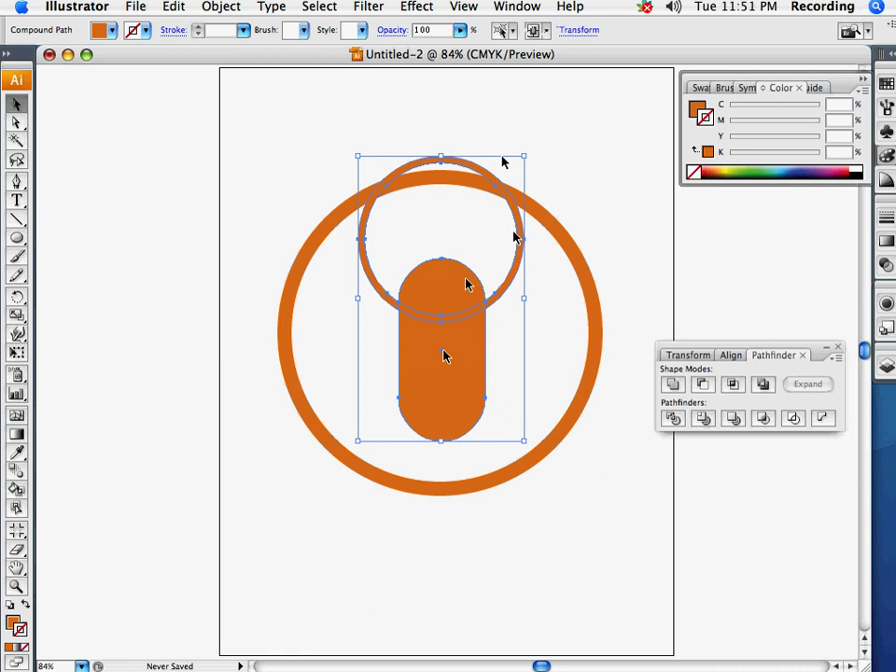
{"action": "left_click", "coordinate": [705, 384]}
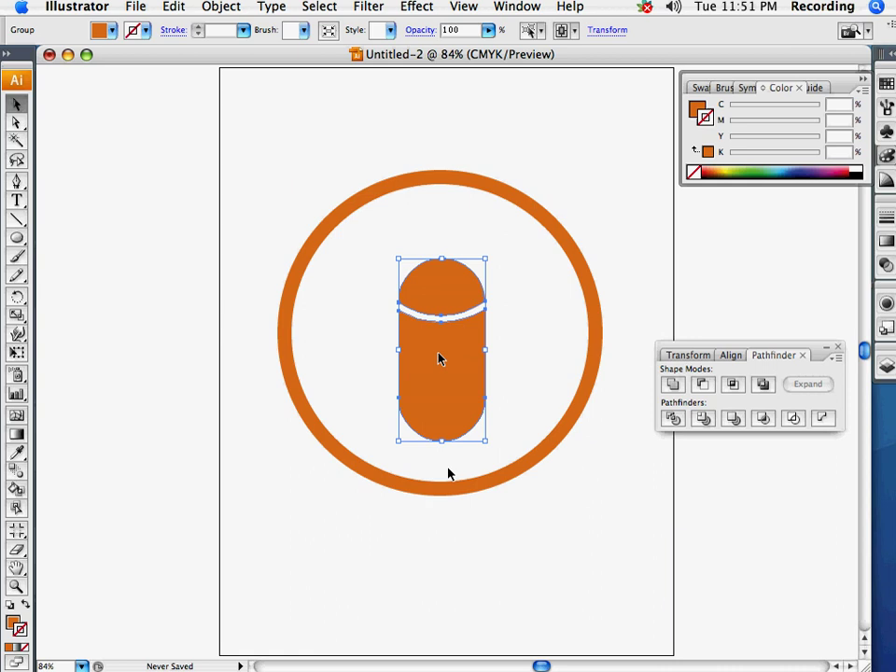
{"action": "key", "text": "super+z"}
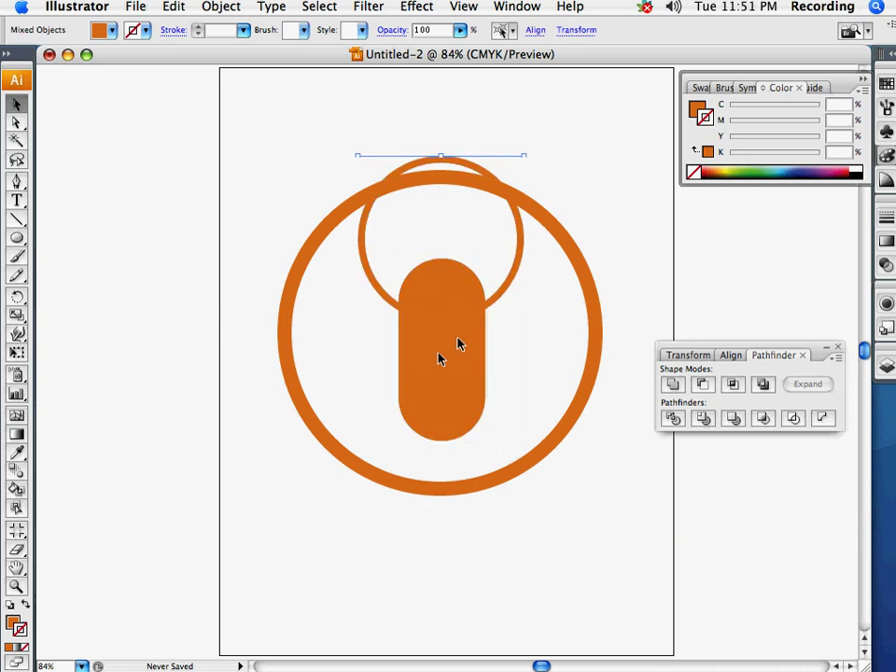
Duplicate the capsule to the lower left and subtract the outlined circle from the original.
{"action": "left_click", "coordinate": [452, 378]}
{"action": "left_click_drag", "start_coordinate": [452, 378], "coordinate": [353, 421]}
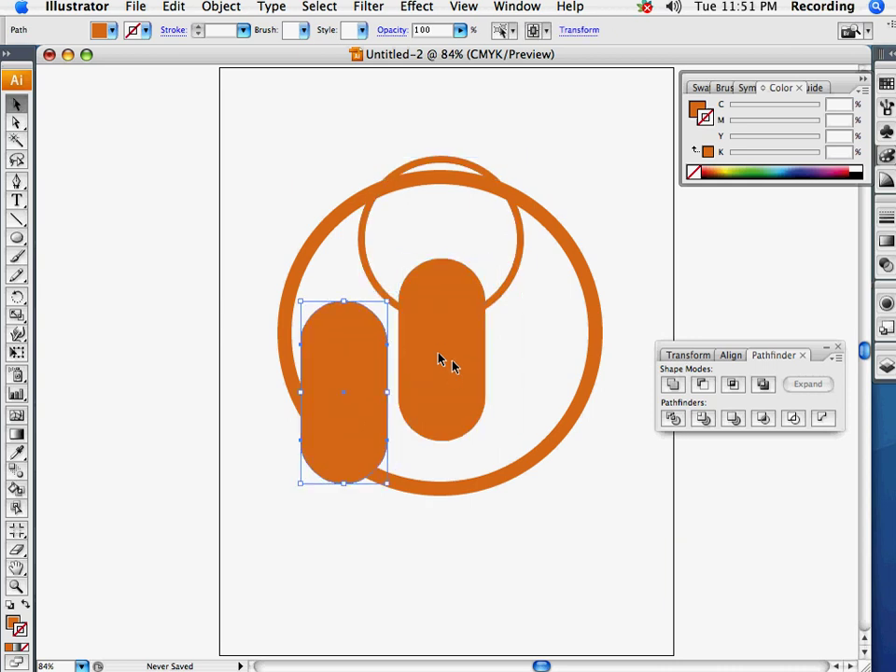
{"action": "left_click", "coordinate": [444, 362]}
{"action": "left_click", "coordinate": [510, 292], "text": "shift"}
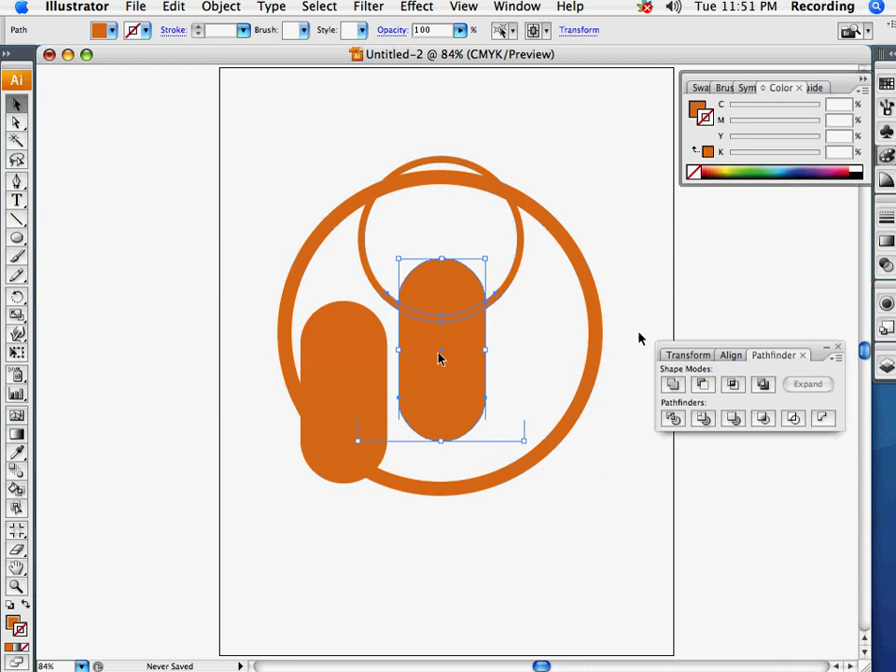
{"action": "left_click", "coordinate": [702, 384]}
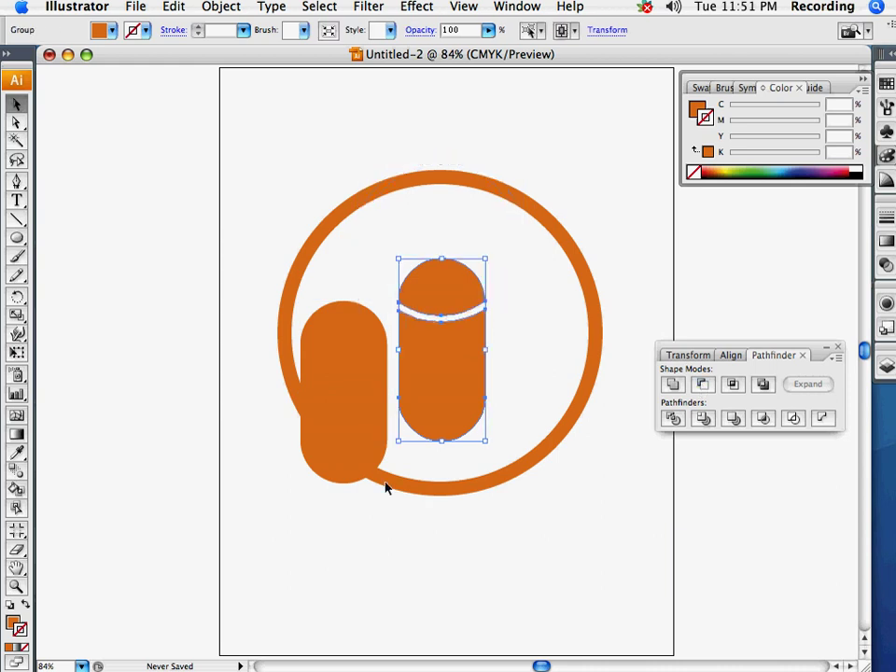
Shrink the copy into a small white scroll wheel, place it atop the mouse, and bring it to front.
{"action": "left_click", "coordinate": [360, 394]}
{"action": "left_click_drag", "start_coordinate": [383, 311], "coordinate": [348, 383]}
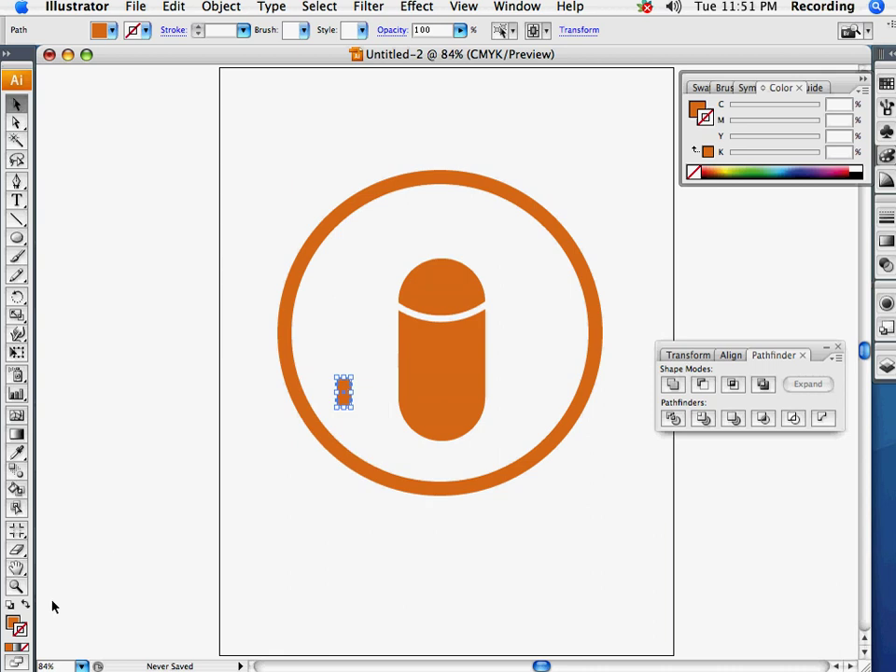
{"action": "left_click", "coordinate": [857, 170]}
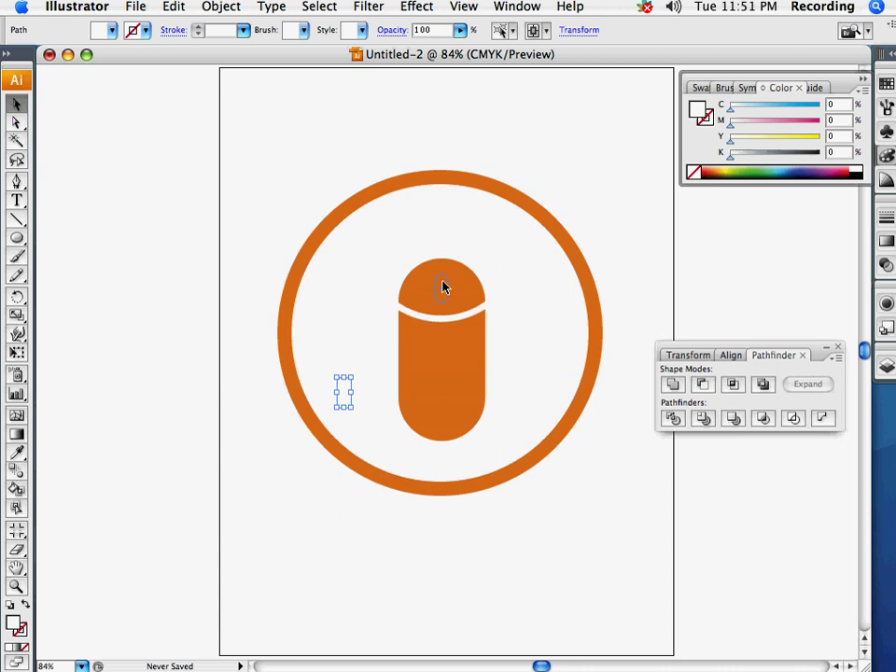
{"action": "left_click_drag", "start_coordinate": [348, 385], "coordinate": [446, 280]}
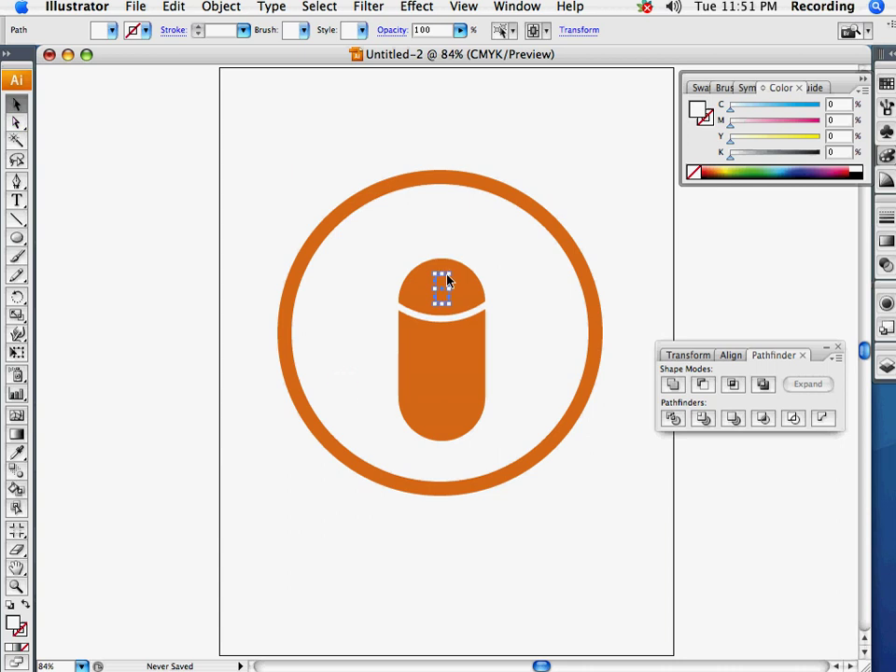
{"action": "left_click", "coordinate": [221, 6]}
{"action": "mouse_move", "coordinate": [317, 44]}
{"action": "left_click", "coordinate": [438, 44]}
{"action": "left_click", "coordinate": [132, 464]}
{"action": "left_click", "coordinate": [16, 586]}
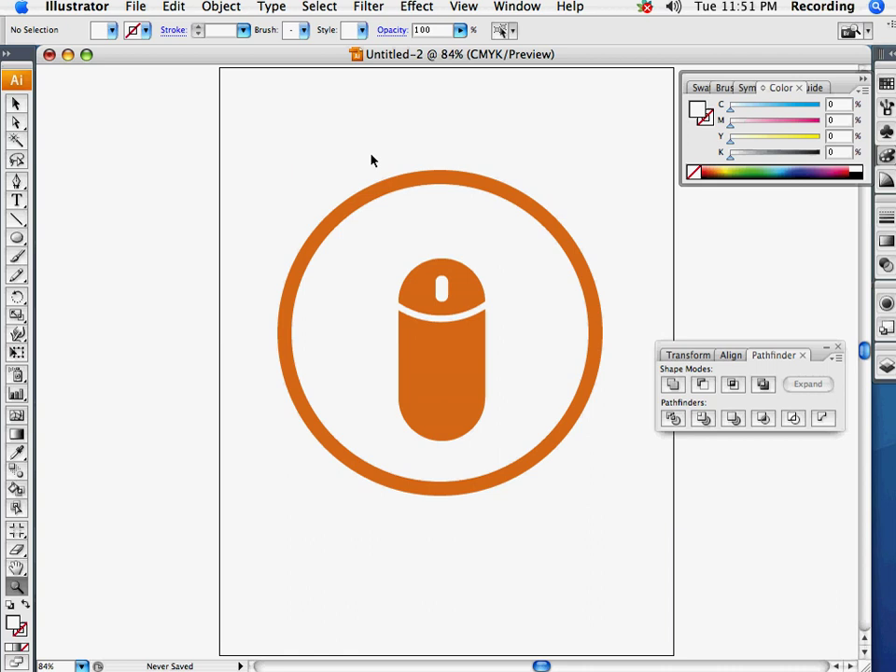
{"action": "left_click_drag", "start_coordinate": [572, 347], "coordinate": [366, 131]}
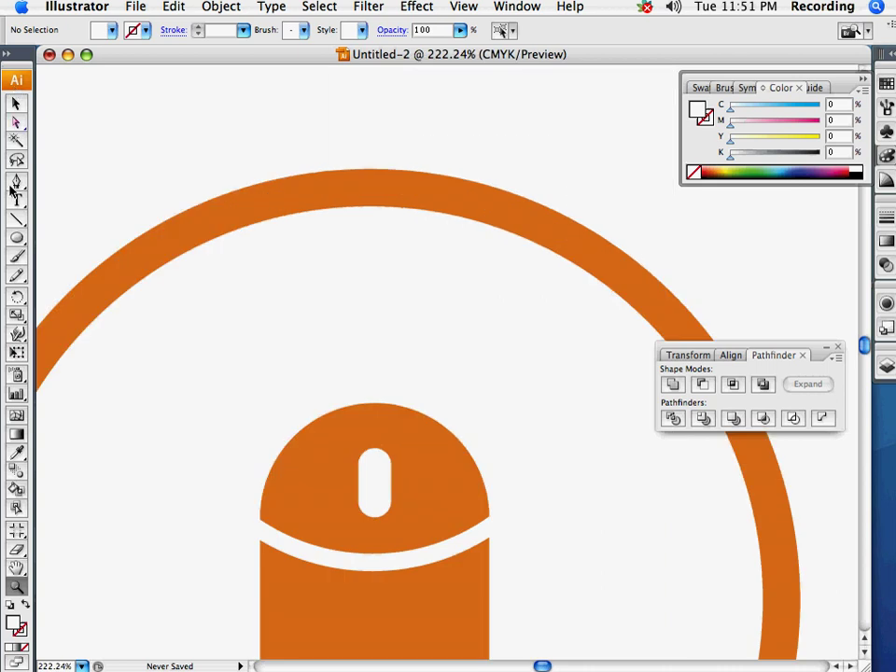
{"action": "left_click", "coordinate": [15, 183]}
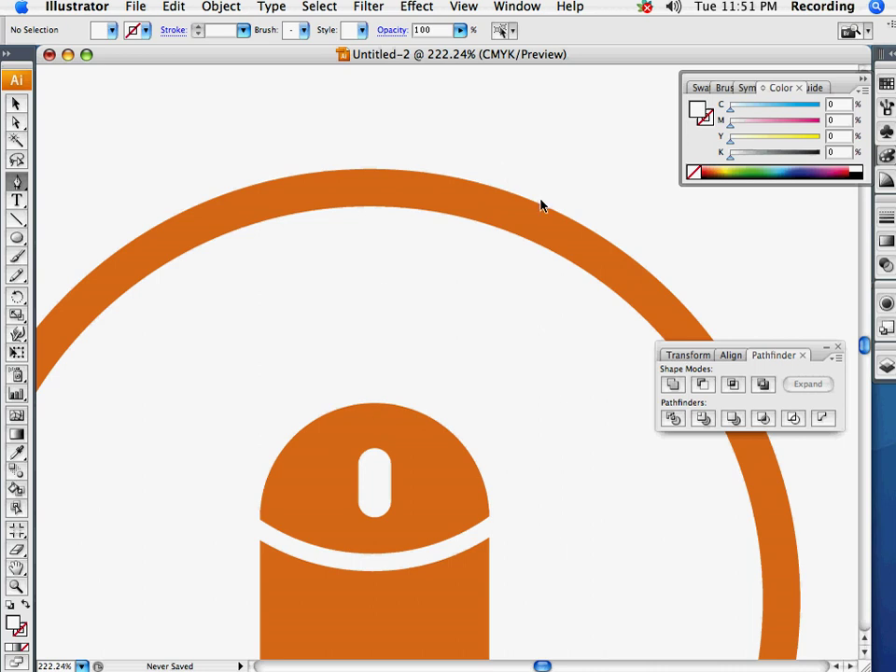
{"action": "scroll", "coordinate": [371, 359], "scroll_direction": "up", "scroll_amount": 10}
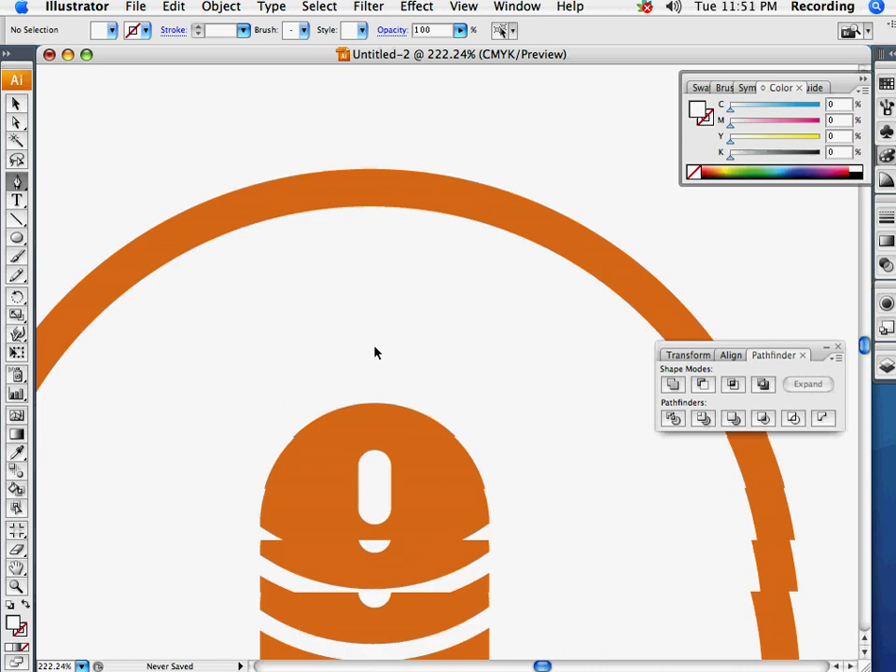
{"action": "left_click", "coordinate": [363, 405]}
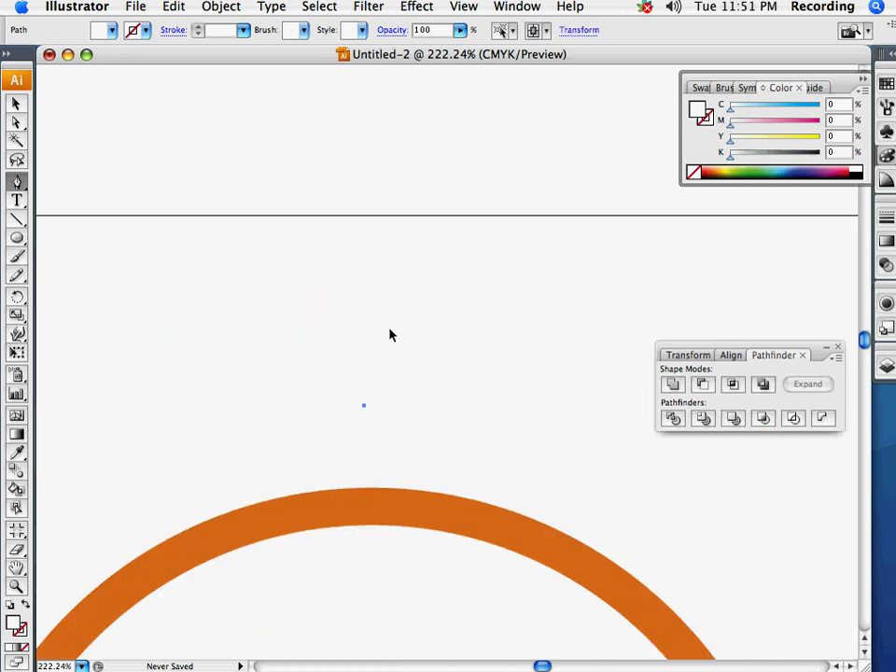
{"action": "left_click_drag", "start_coordinate": [379, 340], "coordinate": [408, 305]}
{"action": "left_click_drag", "start_coordinate": [489, 257], "coordinate": [505, 229]}
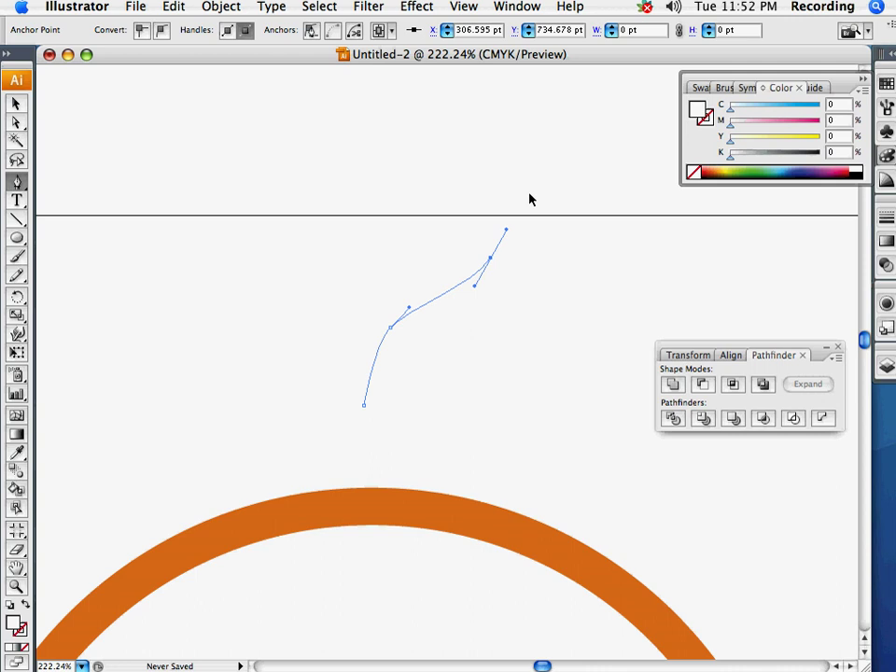
{"action": "left_click_drag", "start_coordinate": [533, 167], "coordinate": [535, 124]}
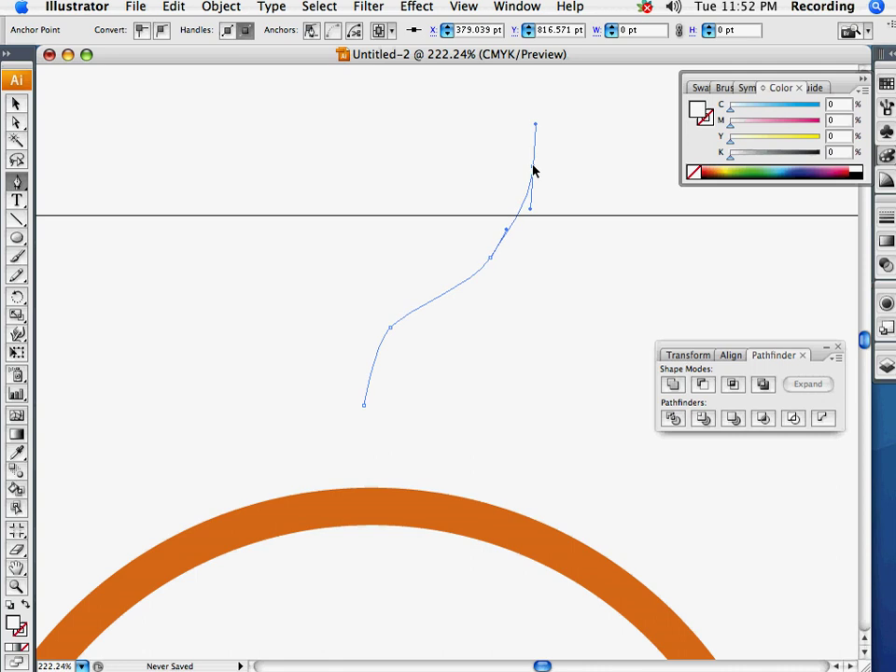
{"action": "left_click", "coordinate": [534, 169]}
{"action": "left_click_drag", "start_coordinate": [527, 224], "coordinate": [492, 278]}
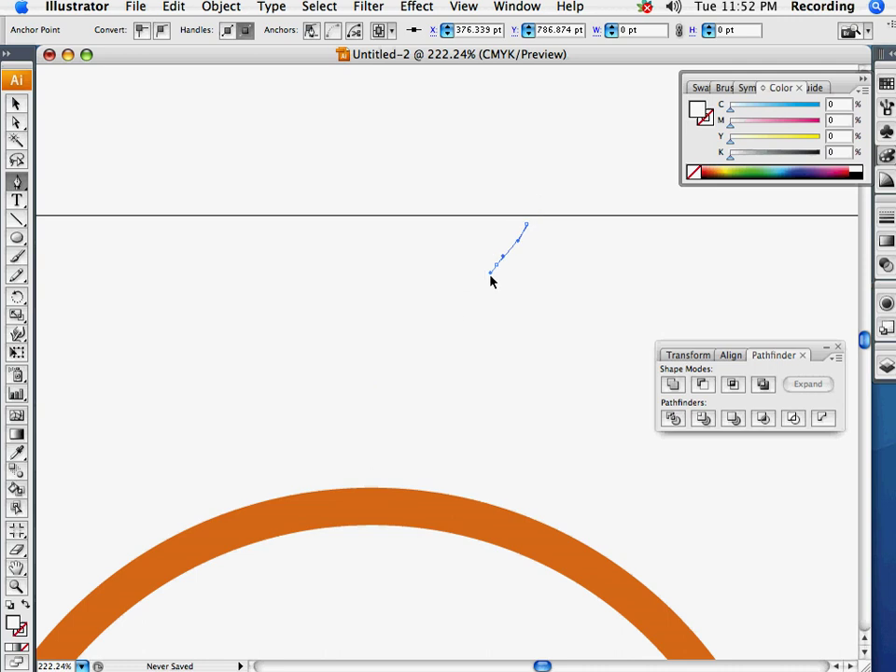
{"action": "left_click_drag", "start_coordinate": [438, 310], "coordinate": [417, 320]}
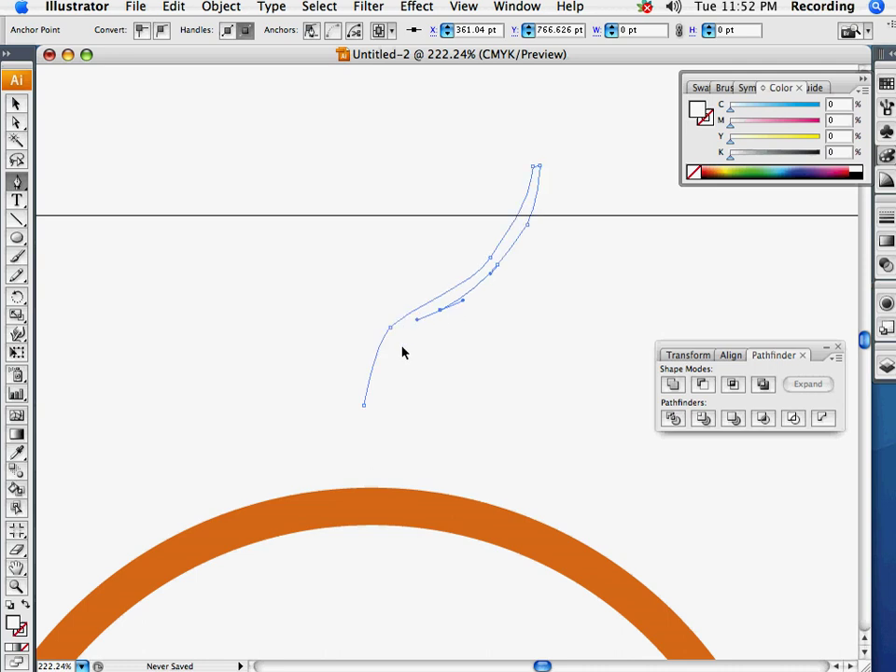
{"action": "left_click_drag", "start_coordinate": [390, 358], "coordinate": [382, 372]}
{"action": "left_click", "coordinate": [377, 406]}
{"action": "left_click", "coordinate": [364, 405]}
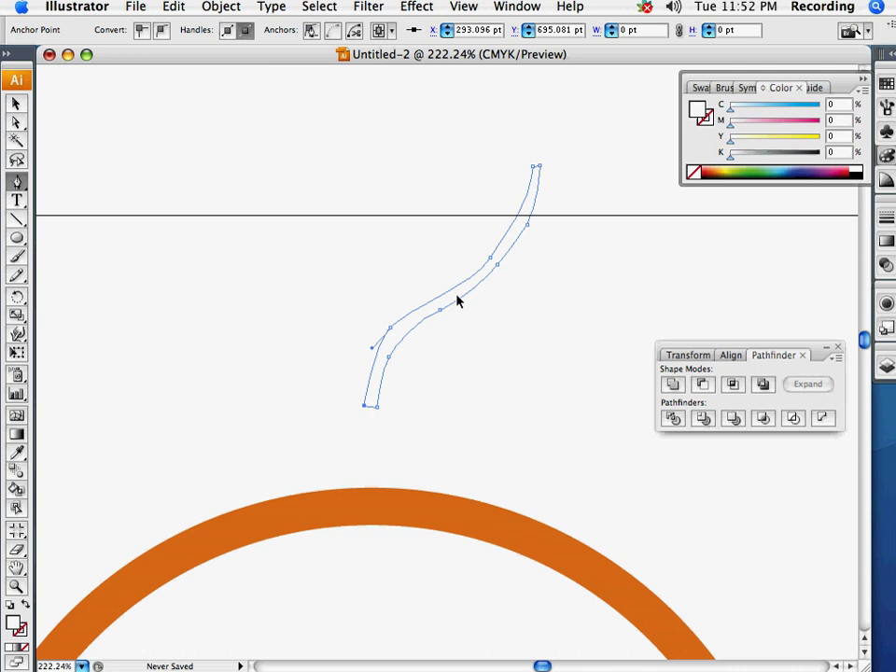
{"action": "left_click", "coordinate": [16, 103]}
{"action": "left_click_drag", "start_coordinate": [271, 161], "coordinate": [407, 309]}
{"action": "left_click_drag", "start_coordinate": [328, 170], "coordinate": [504, 280]}
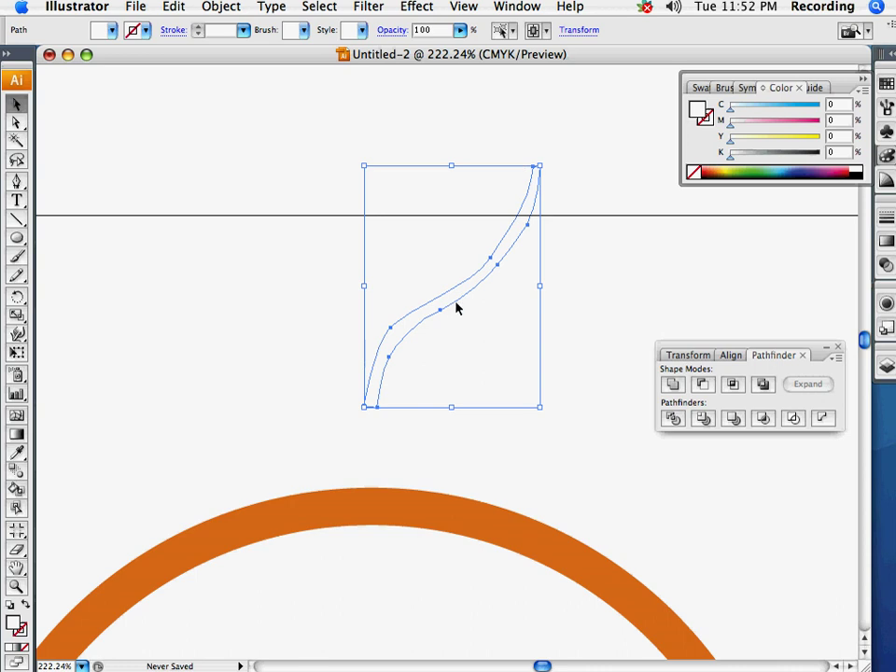
{"action": "key", "text": "Delete"}
Draw an S-curved cord path from the mouse's top up to the ring, with no fill.
{"action": "scroll", "coordinate": [445, 351], "scroll_direction": "down", "scroll_amount": 5}
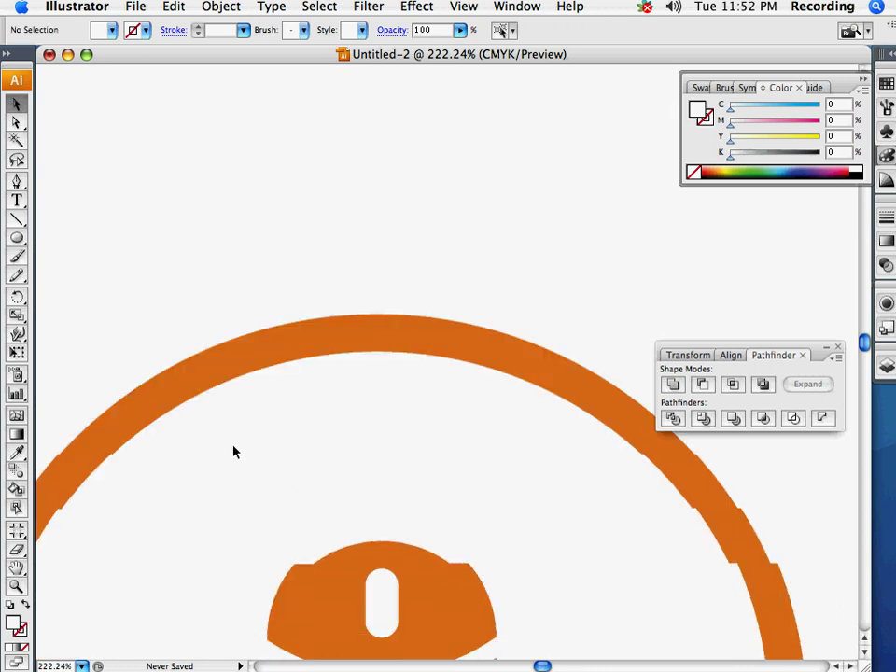
{"action": "left_click", "coordinate": [16, 181]}
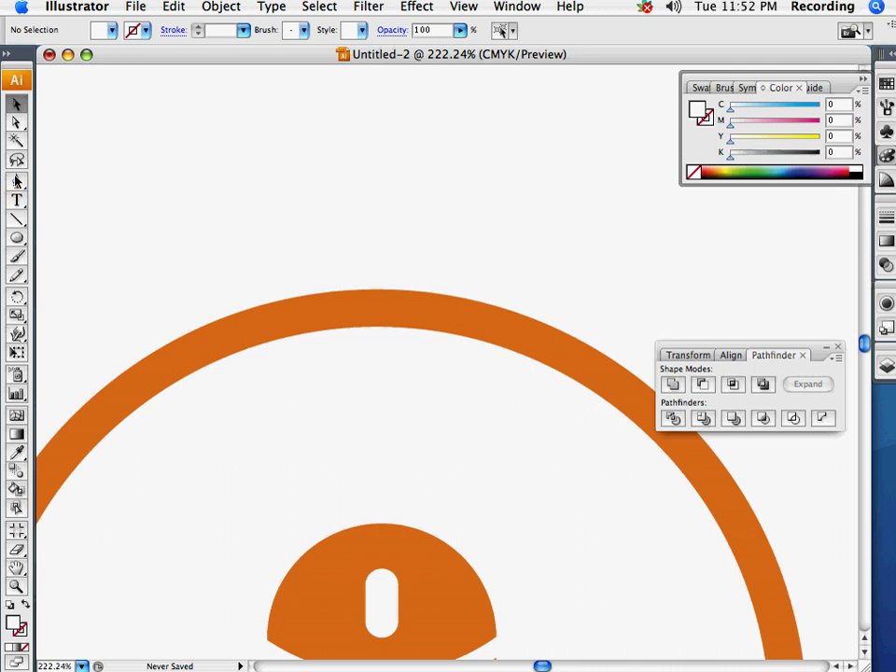
{"action": "left_click", "coordinate": [381, 480]}
{"action": "left_click_drag", "start_coordinate": [381, 483], "coordinate": [466, 426]}
{"action": "left_click", "coordinate": [442, 431]}
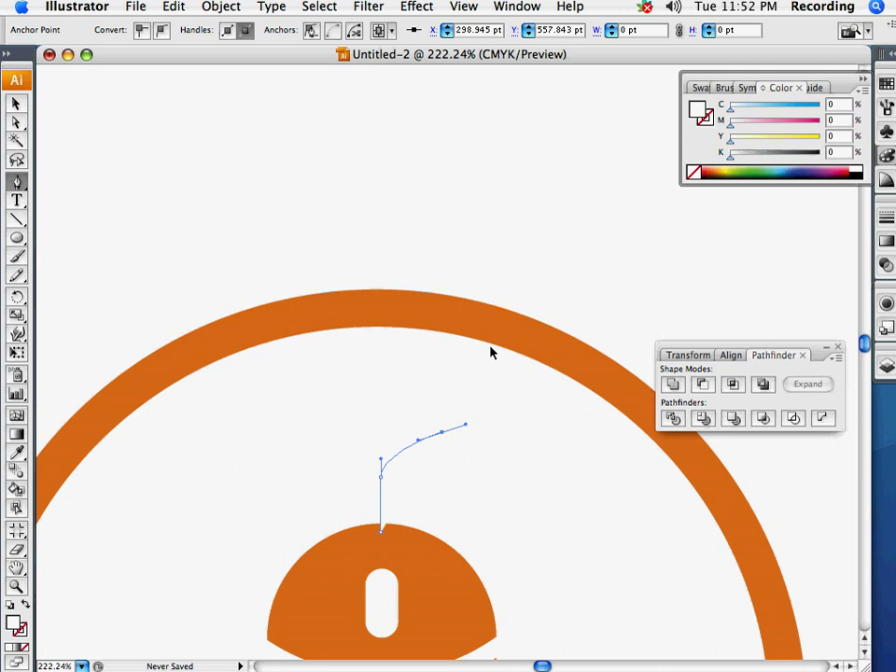
{"action": "left_click_drag", "start_coordinate": [502, 338], "coordinate": [511, 277]}
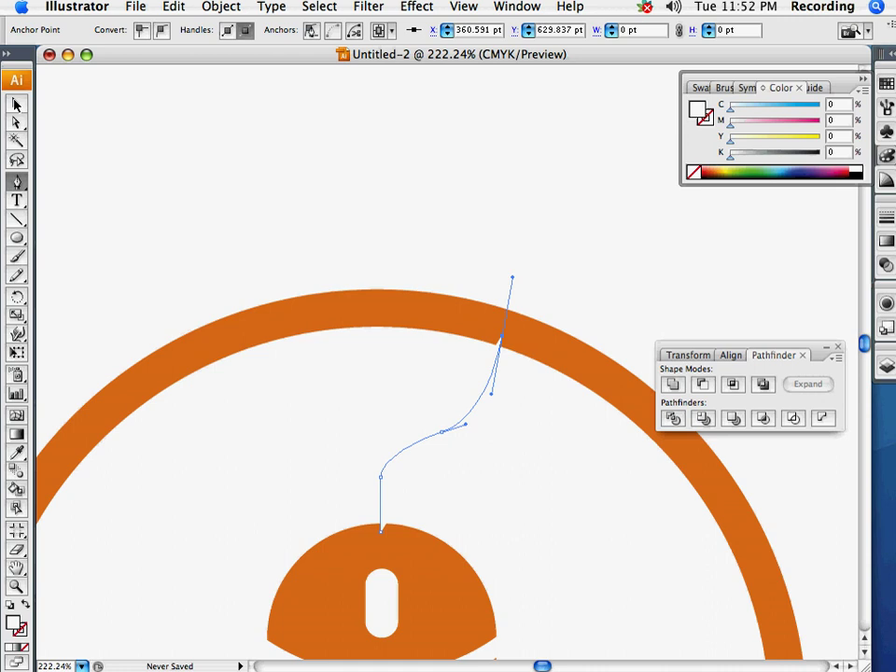
{"action": "key", "text": "v"}
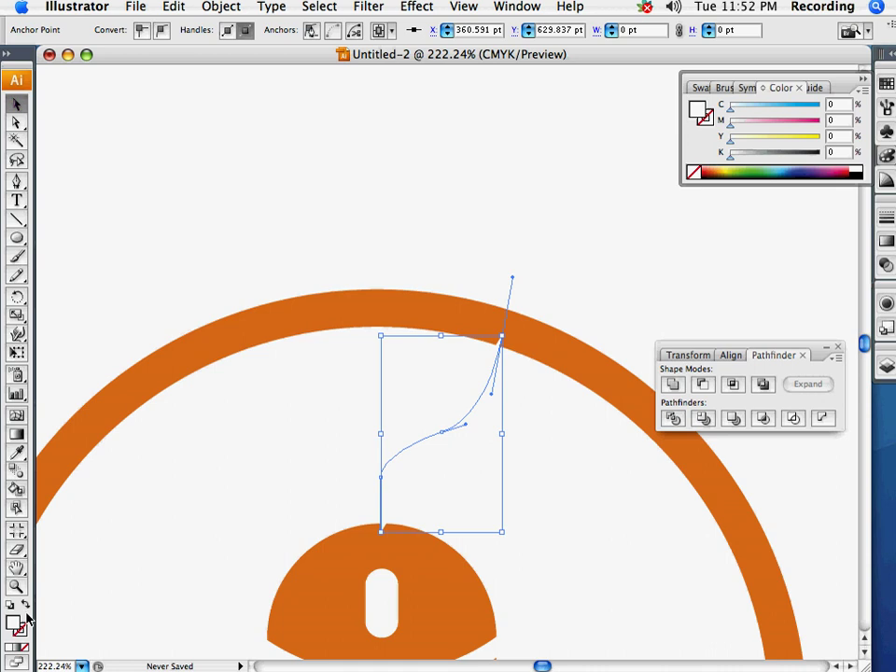
{"action": "left_click", "coordinate": [25, 605]}
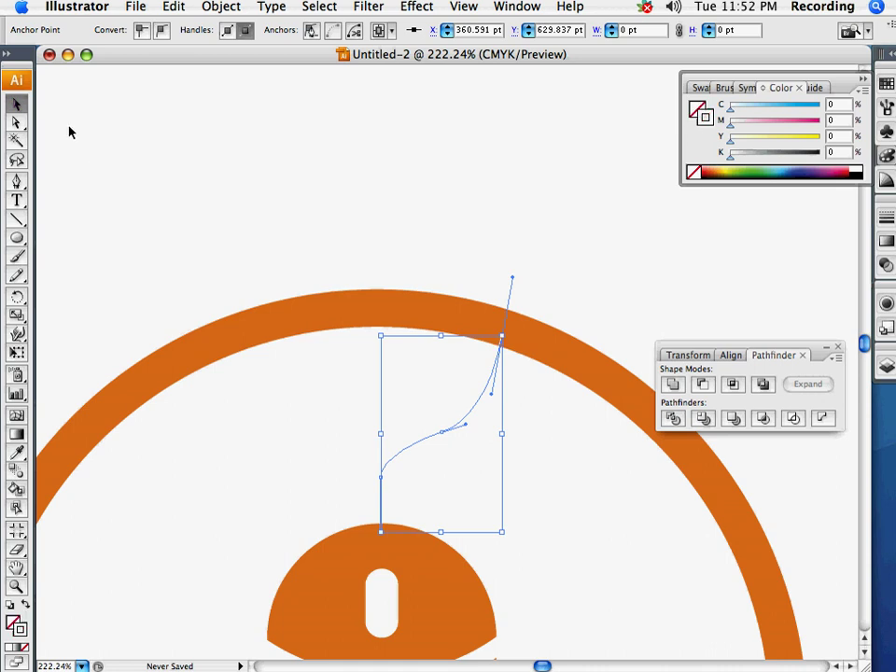
Copy the ring's orange stroke onto the cord path with the Eyedropper.
{"action": "left_click", "coordinate": [482, 404]}
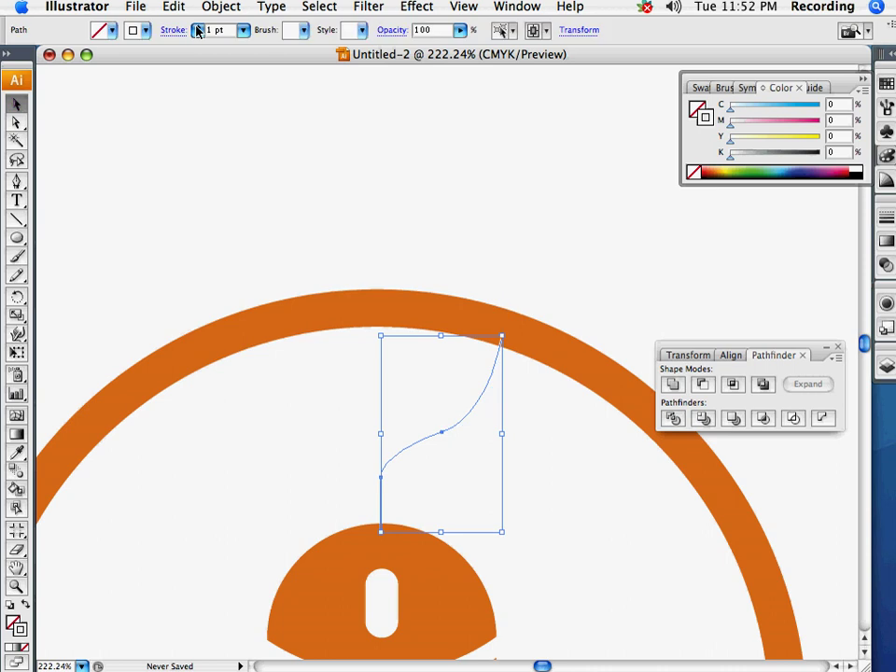
{"action": "left_click", "coordinate": [198, 28]}
{"action": "left_click", "coordinate": [198, 28]}
{"action": "left_click", "coordinate": [198, 28]}
{"action": "left_click", "coordinate": [198, 28]}
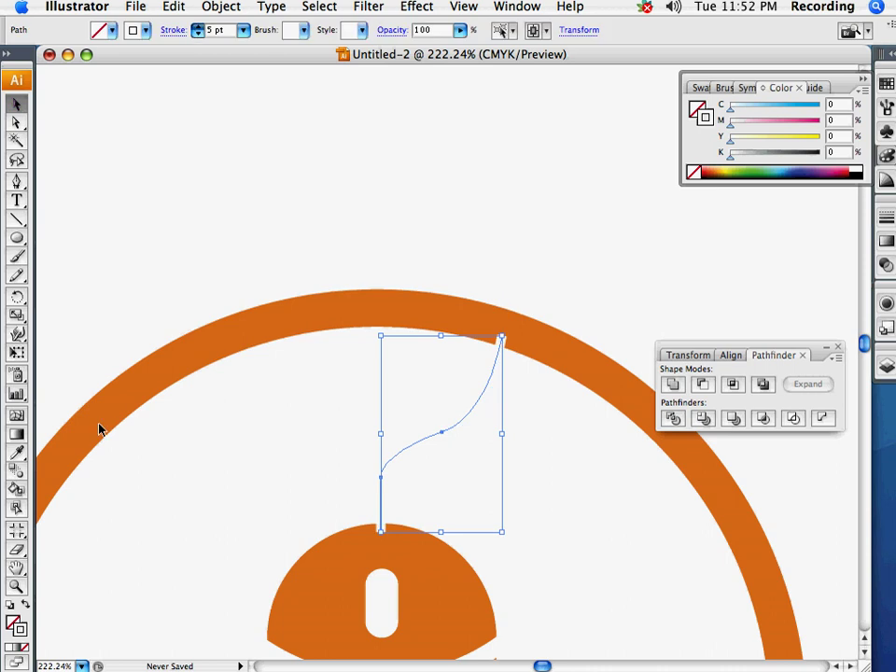
{"action": "left_click", "coordinate": [16, 453]}
{"action": "left_click", "coordinate": [148, 383]}
{"action": "key", "text": "v"}
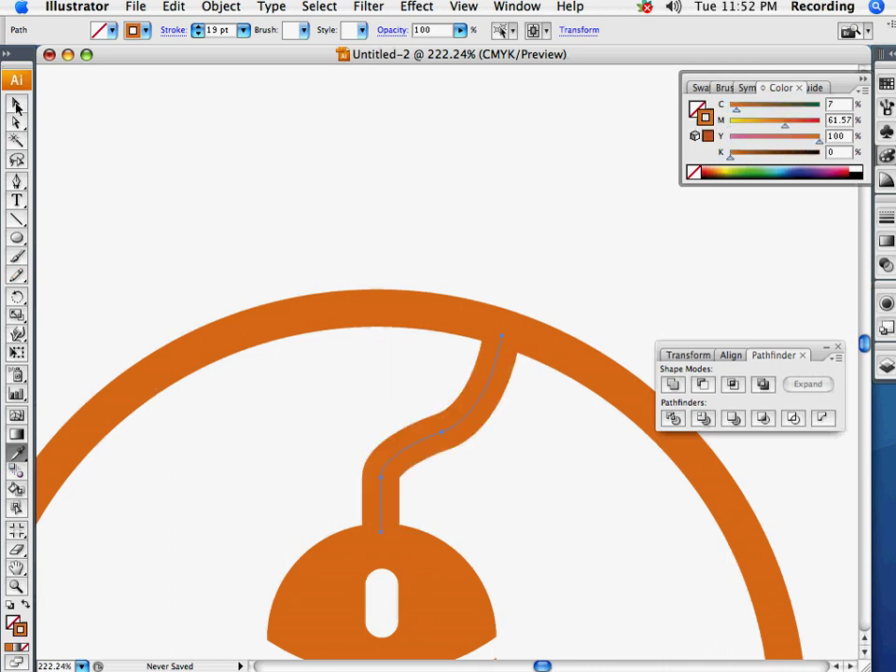
Reduce the cord's stroke weight to 6 pt.
{"action": "left_click", "coordinate": [198, 34]}
{"action": "left_click", "coordinate": [198, 34]}
{"action": "left_click", "coordinate": [198, 34]}
{"action": "left_click", "coordinate": [198, 34]}
{"action": "left_click", "coordinate": [198, 34]}
{"action": "left_click", "coordinate": [198, 33]}
{"action": "left_click", "coordinate": [198, 34]}
{"action": "left_click", "coordinate": [198, 33]}
{"action": "left_click", "coordinate": [198, 33]}
{"action": "left_click", "coordinate": [197, 33]}
{"action": "left_click", "coordinate": [198, 33]}
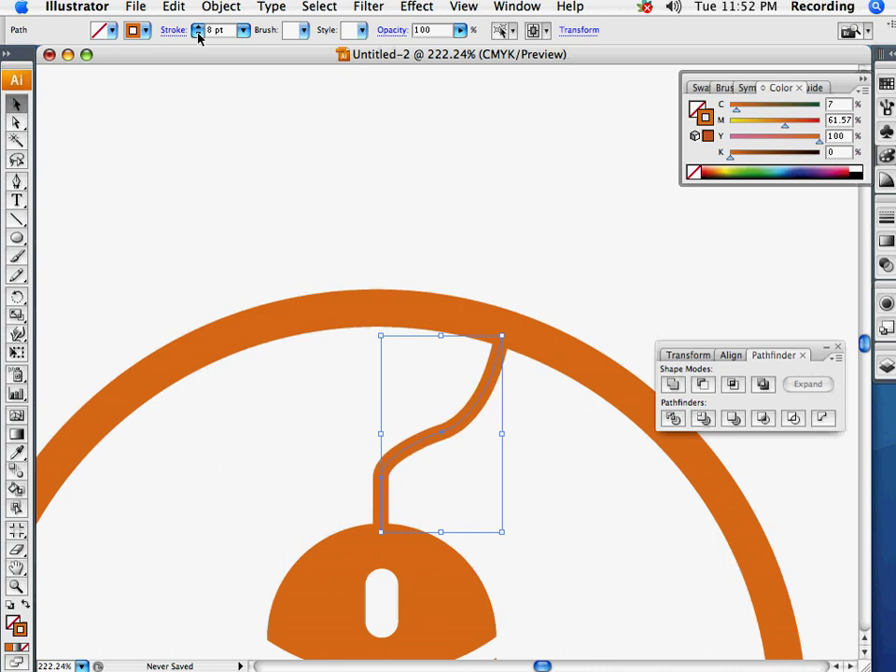
{"action": "left_click", "coordinate": [198, 34]}
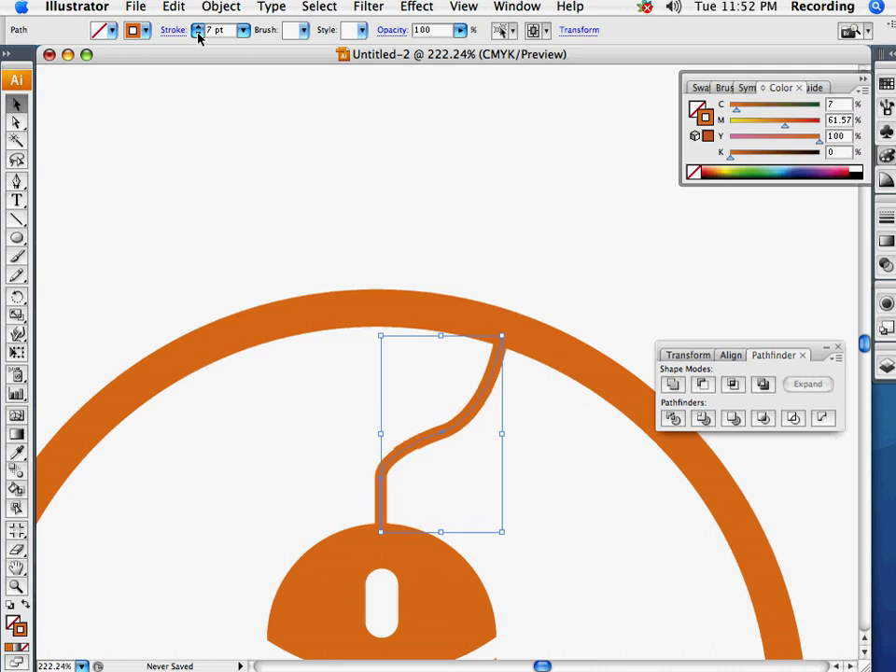
{"action": "left_click", "coordinate": [198, 34]}
Adjust the anchors at the cord's lower bends, then reselect the whole cord.
{"action": "left_click", "coordinate": [16, 123]}
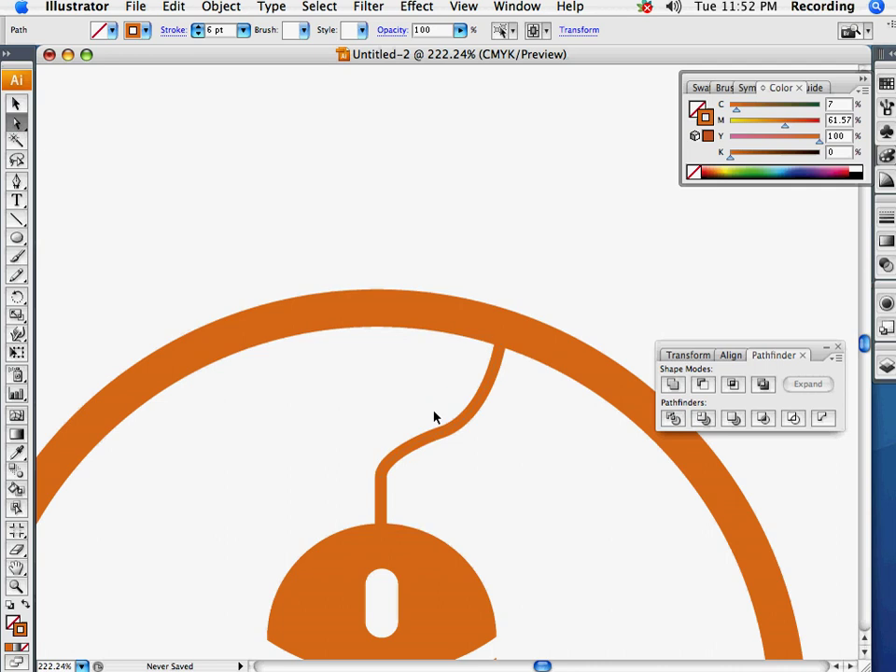
{"action": "left_click", "coordinate": [439, 420]}
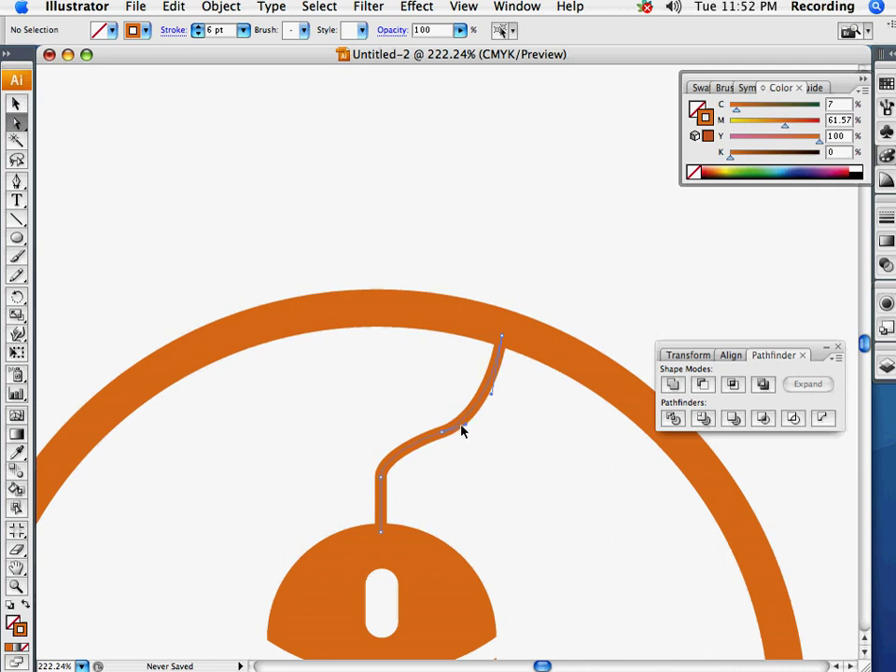
{"action": "left_click", "coordinate": [464, 430]}
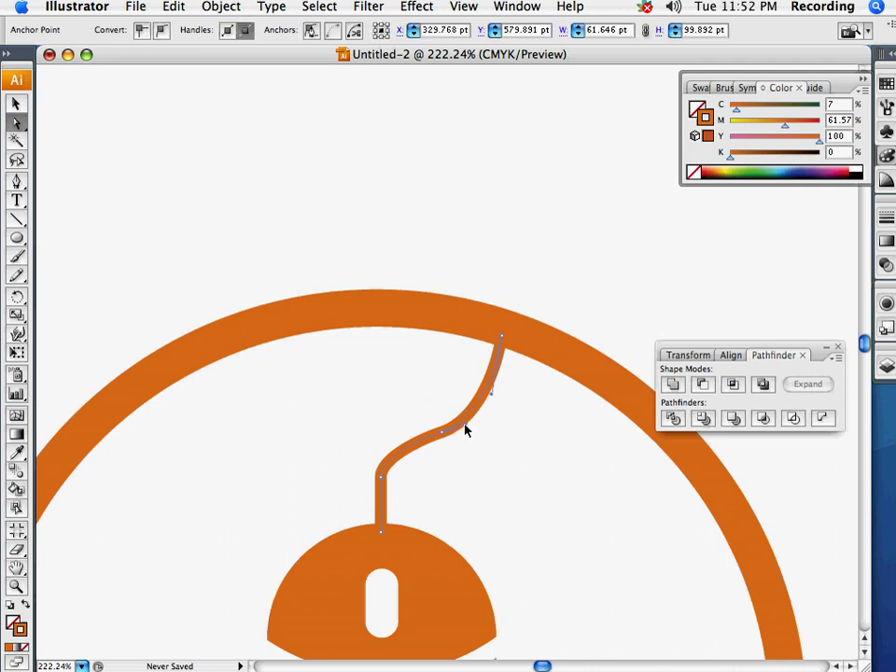
{"action": "left_click", "coordinate": [380, 465]}
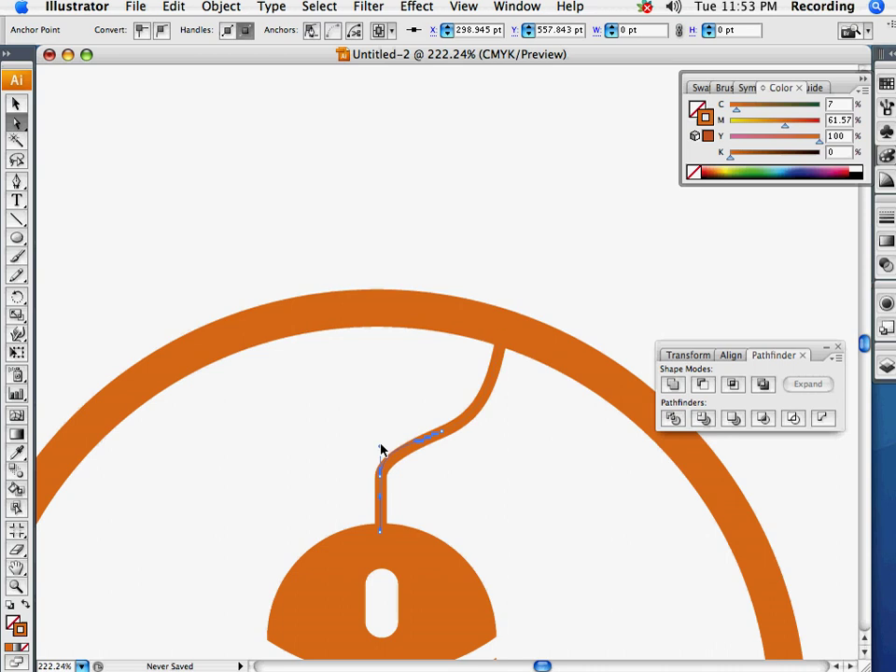
{"action": "left_click", "coordinate": [380, 450]}
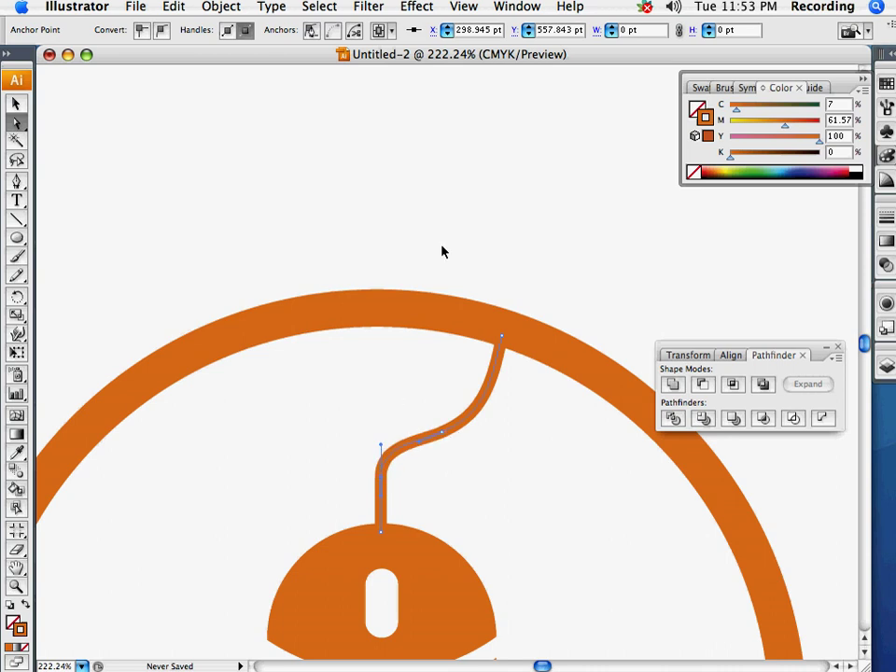
{"action": "left_click", "coordinate": [15, 104]}
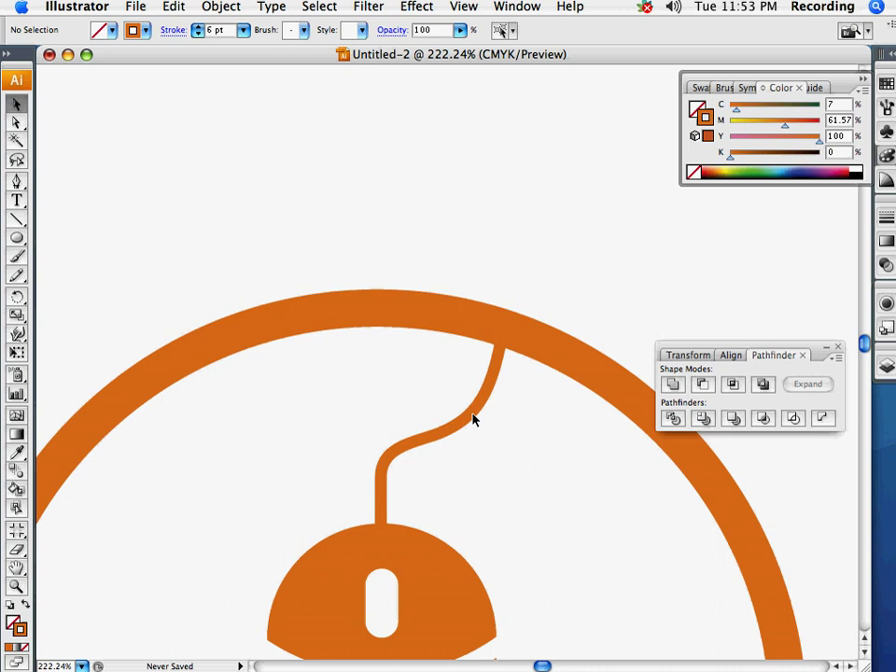
{"action": "left_click", "coordinate": [473, 420]}
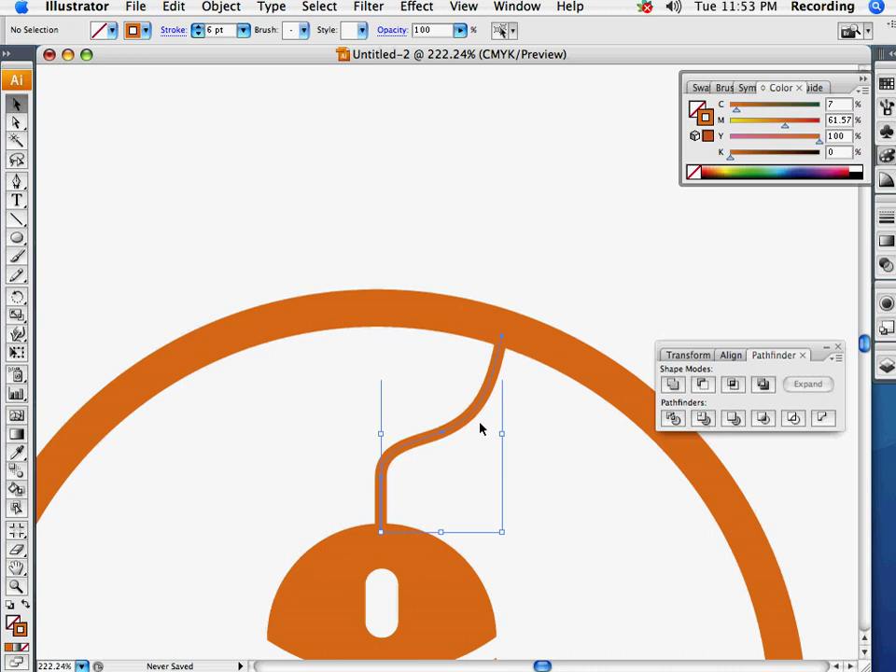
Convert the cord's stroke into a filled shape with Object > Path > Outline Stroke.
{"action": "left_click", "coordinate": [221, 6]}
{"action": "mouse_move", "coordinate": [252, 307]}
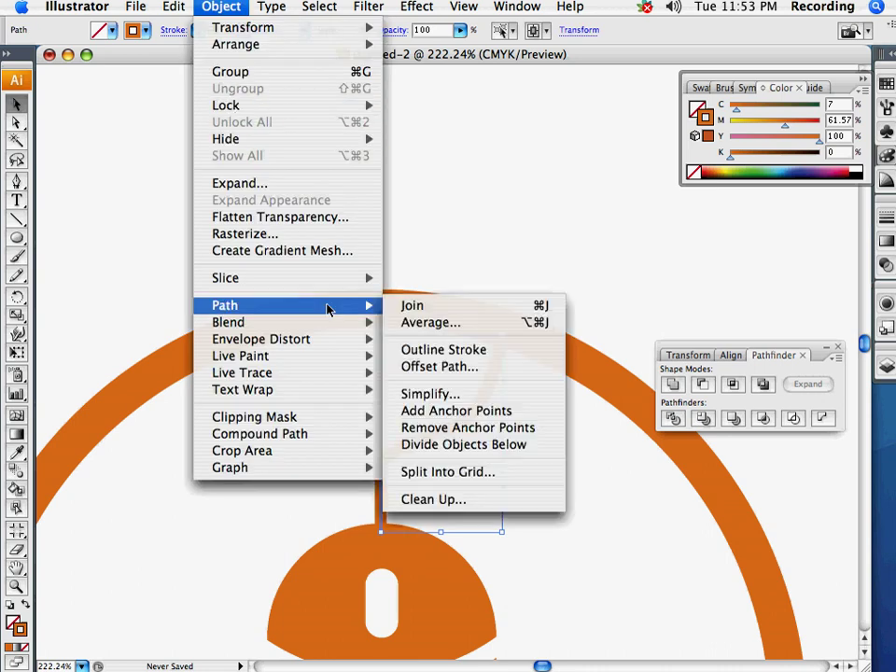
{"action": "left_click", "coordinate": [451, 355]}
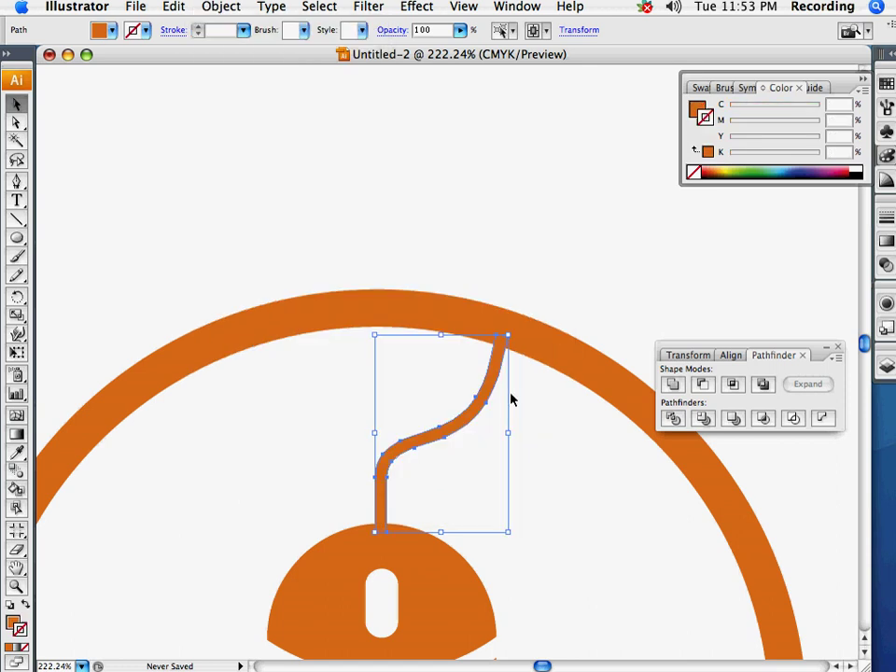
{"action": "scroll", "coordinate": [386, 354], "scroll_direction": "down", "scroll_amount": 3}
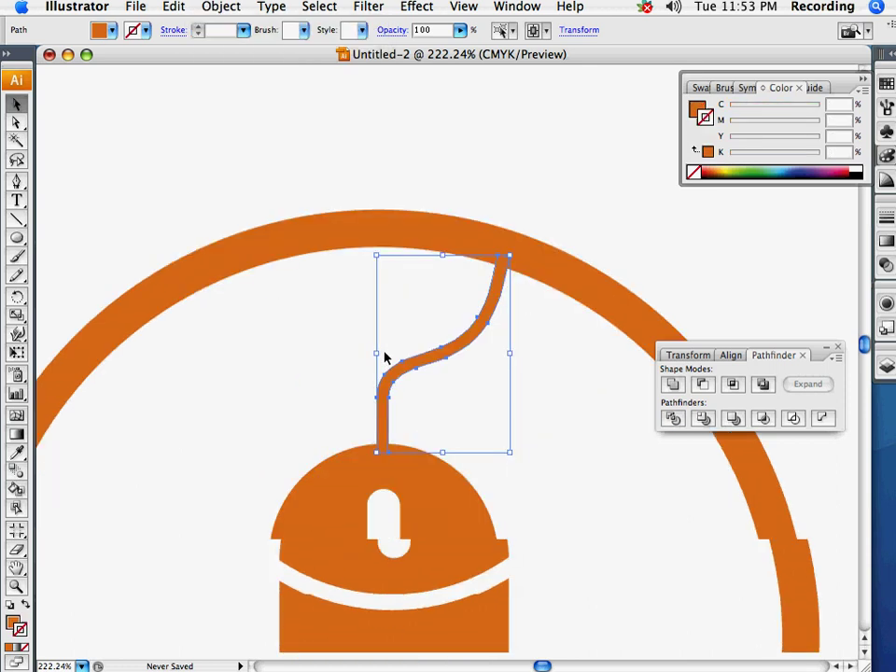
Outline the ring's stroke into a filled compound shape, then marquee-select cord, mouse and ring.
{"action": "left_click", "coordinate": [347, 466], "text": "shift"}
{"action": "left_click", "coordinate": [428, 227], "text": "shift"}
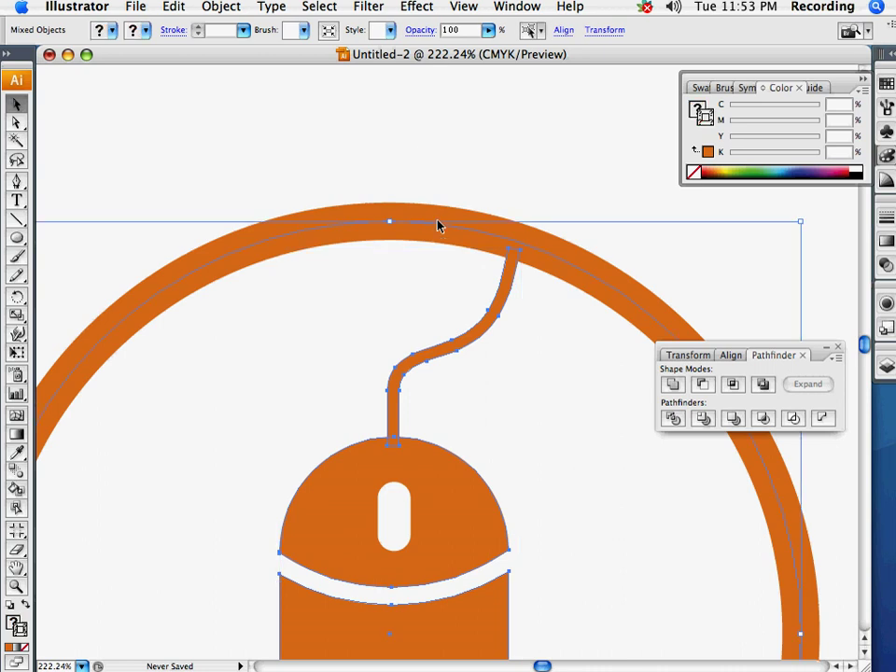
{"action": "left_click", "coordinate": [416, 157]}
{"action": "left_click", "coordinate": [338, 209]}
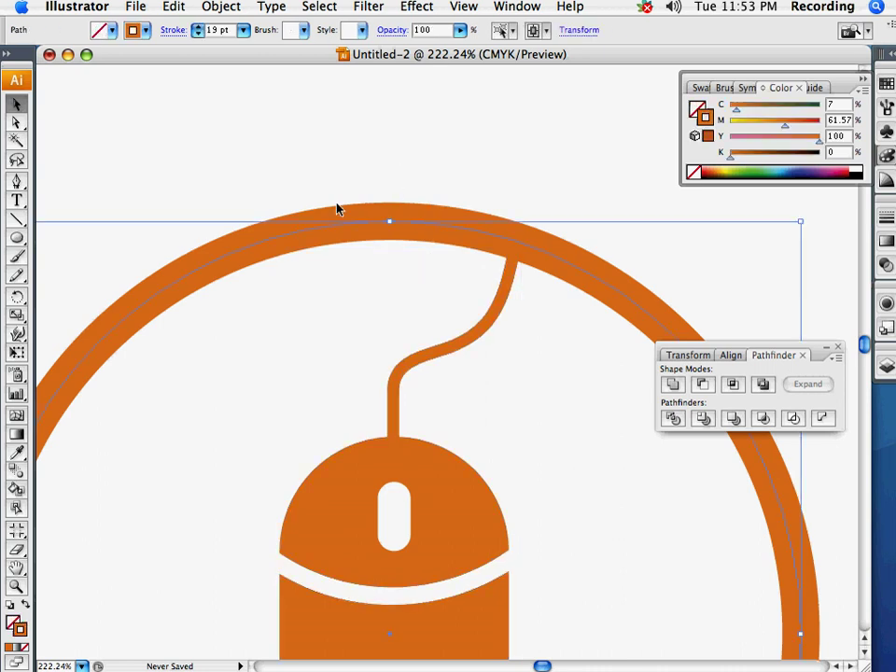
{"action": "left_click", "coordinate": [221, 6]}
{"action": "mouse_move", "coordinate": [280, 305]}
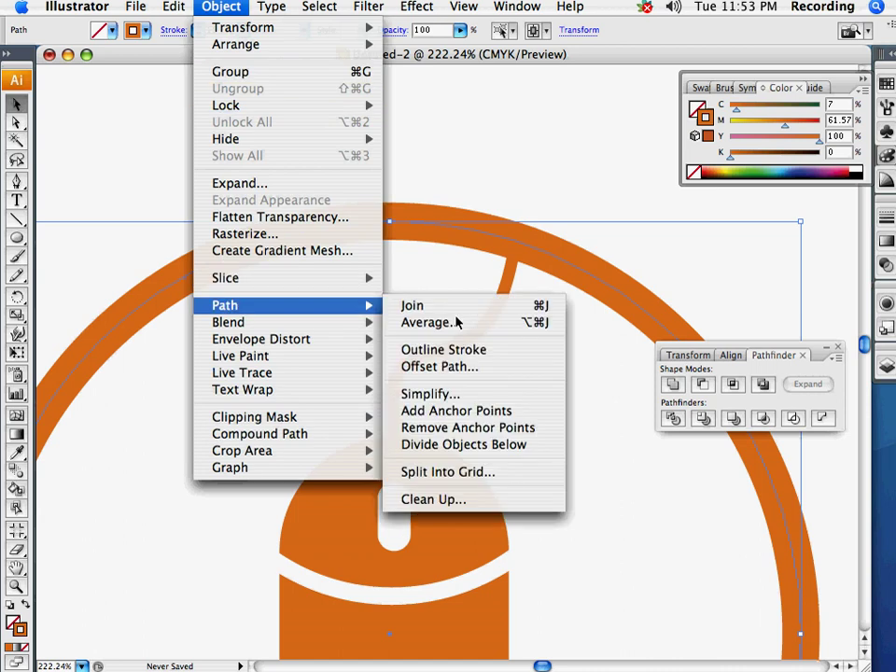
{"action": "left_click", "coordinate": [459, 351]}
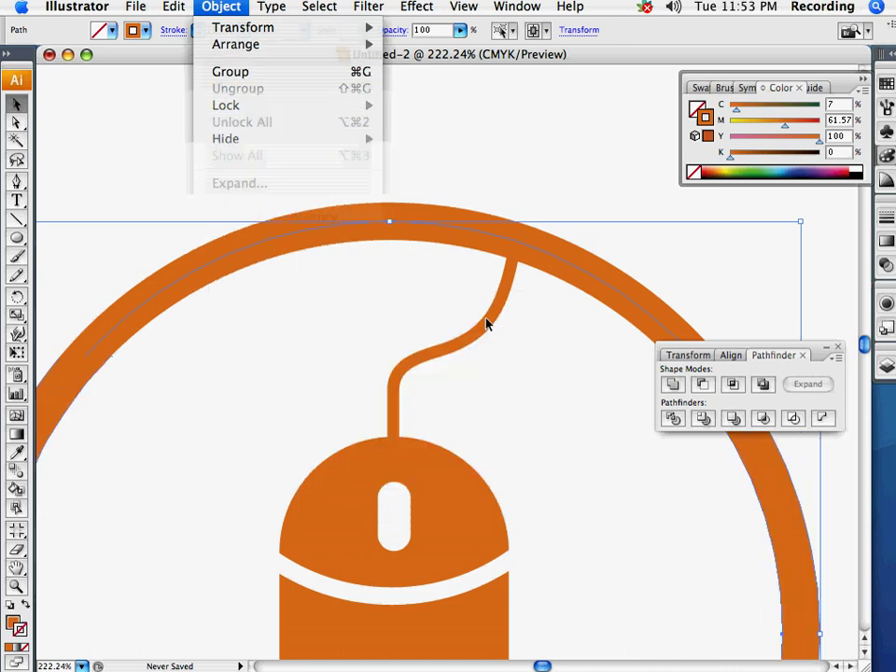
{"action": "left_click", "coordinate": [393, 164]}
{"action": "left_click_drag", "start_coordinate": [334, 154], "coordinate": [558, 460]}
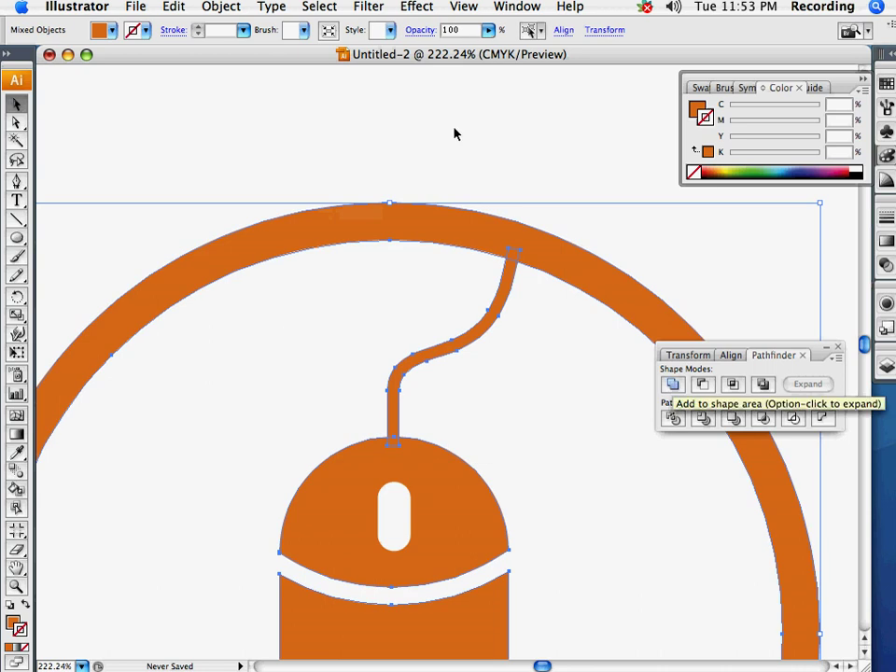
Merge the cord into the ring as one shape while working in Outline view.
{"action": "left_click", "coordinate": [463, 6]}
{"action": "left_click", "coordinate": [462, 27]}
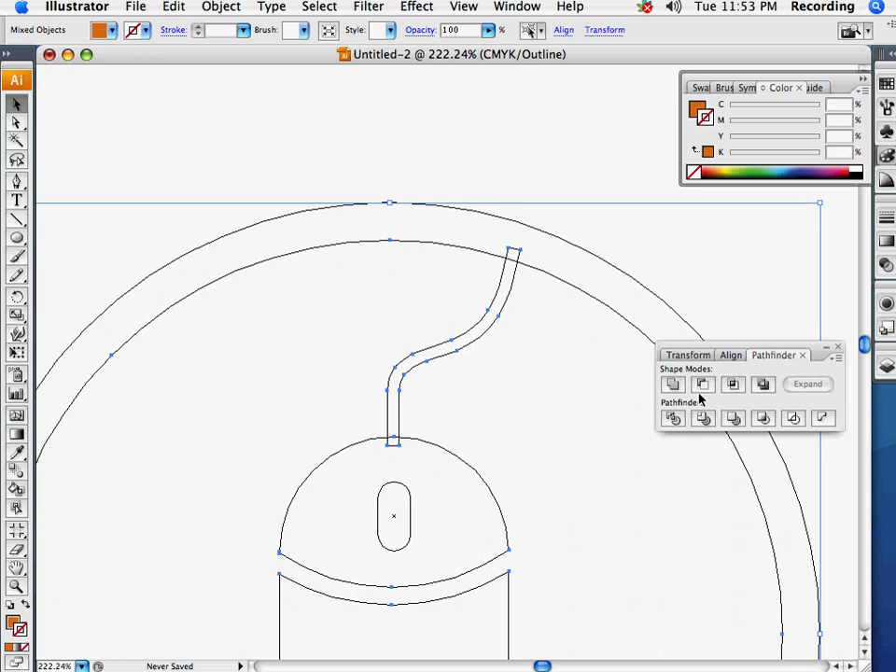
{"action": "left_click", "coordinate": [672, 384]}
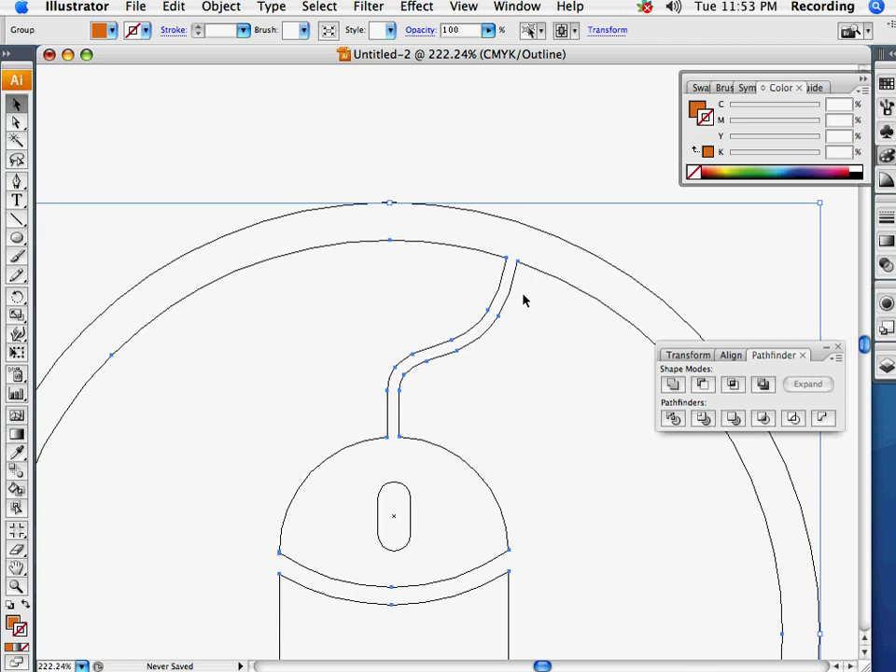
{"action": "left_click", "coordinate": [464, 7]}
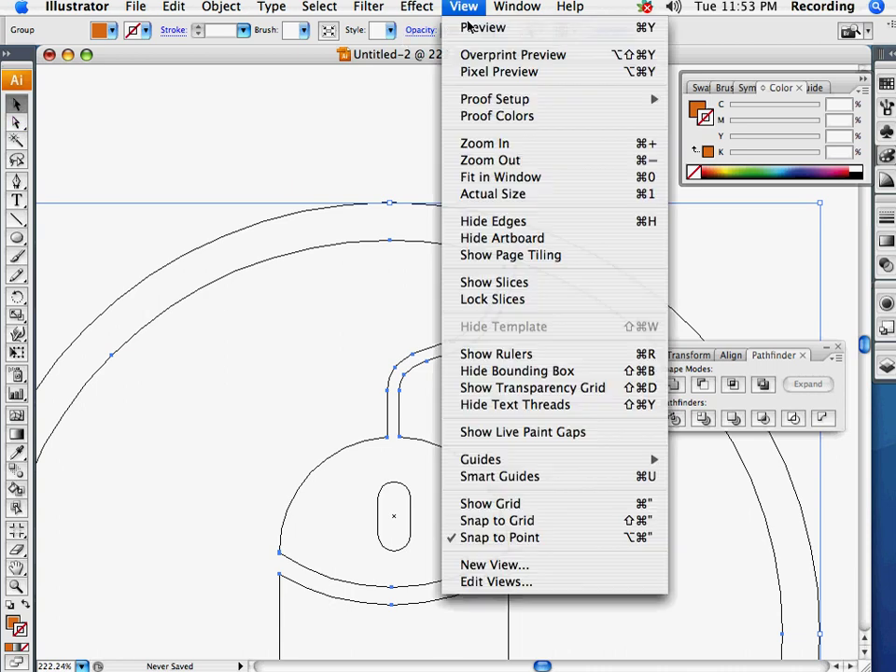
{"action": "left_click", "coordinate": [482, 27]}
Send the orange mouse-and-ring artwork to the back, behind the white scroll wheel.
{"action": "key", "text": "super+minus"}
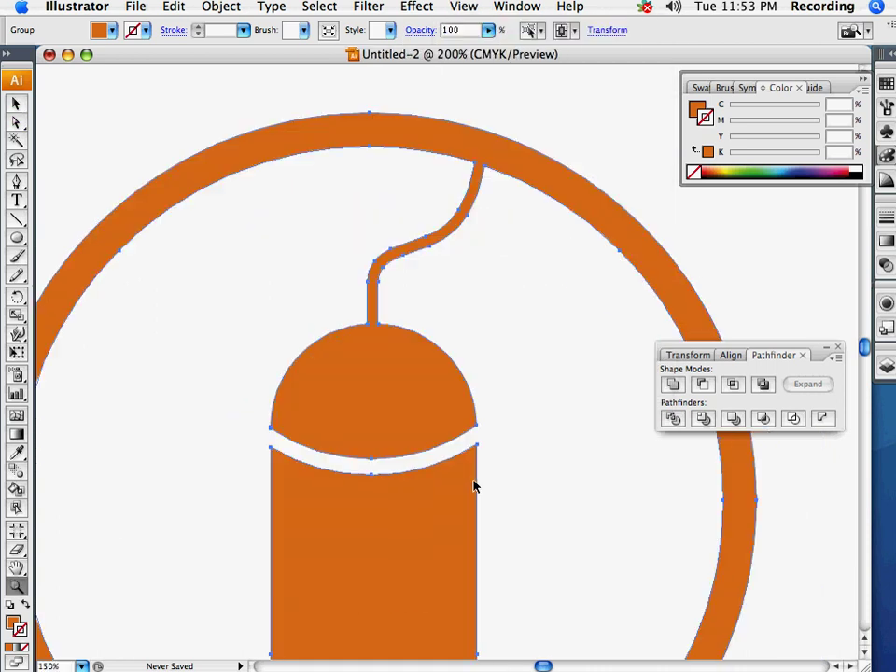
{"action": "key", "text": "super+minus"}
{"action": "key", "text": "super+minus"}
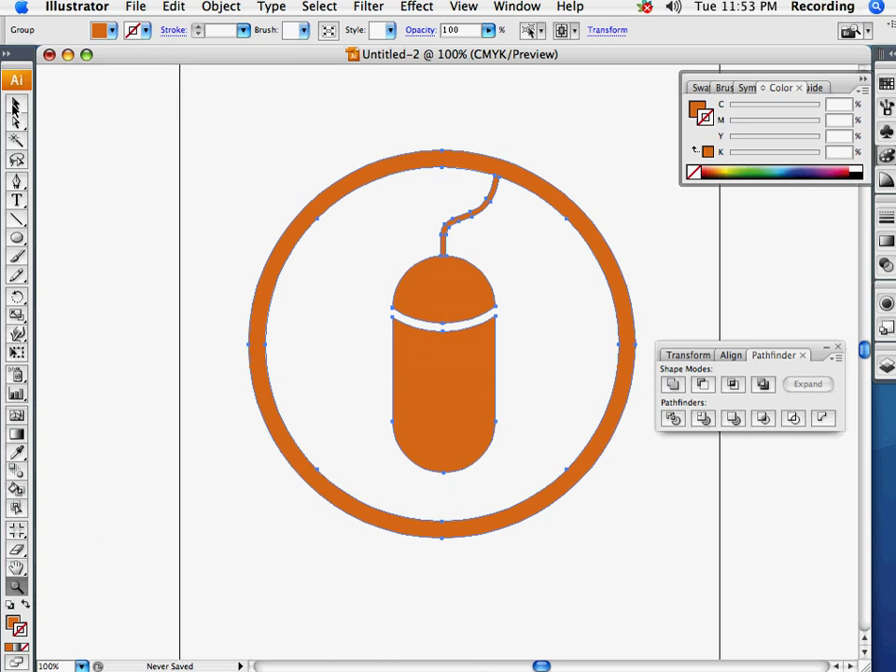
{"action": "left_click", "coordinate": [16, 106]}
{"action": "scroll", "coordinate": [436, 270], "scroll_direction": "up", "scroll_amount": 2}
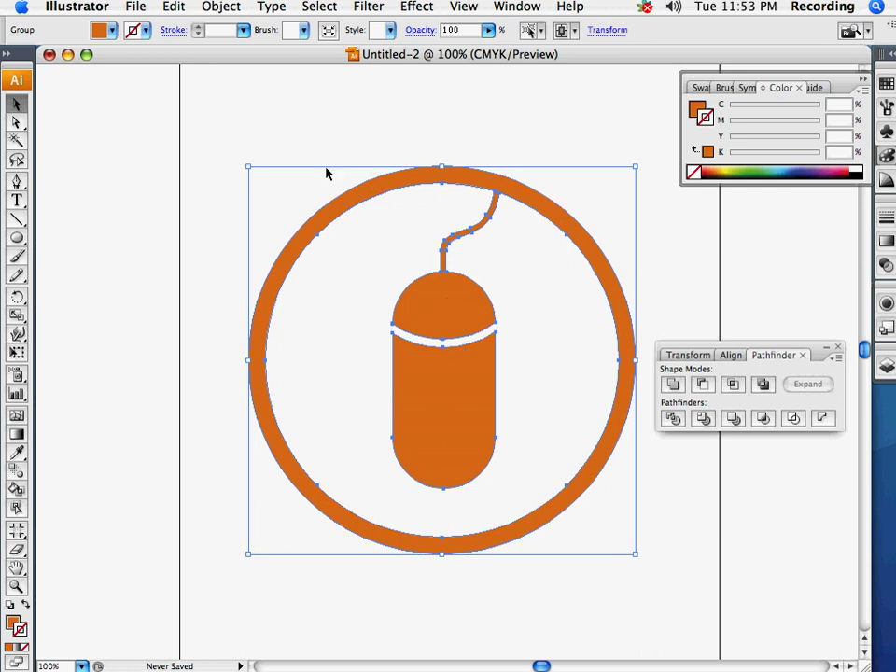
{"action": "left_click", "coordinate": [173, 6]}
{"action": "mouse_move", "coordinate": [221, 6]}
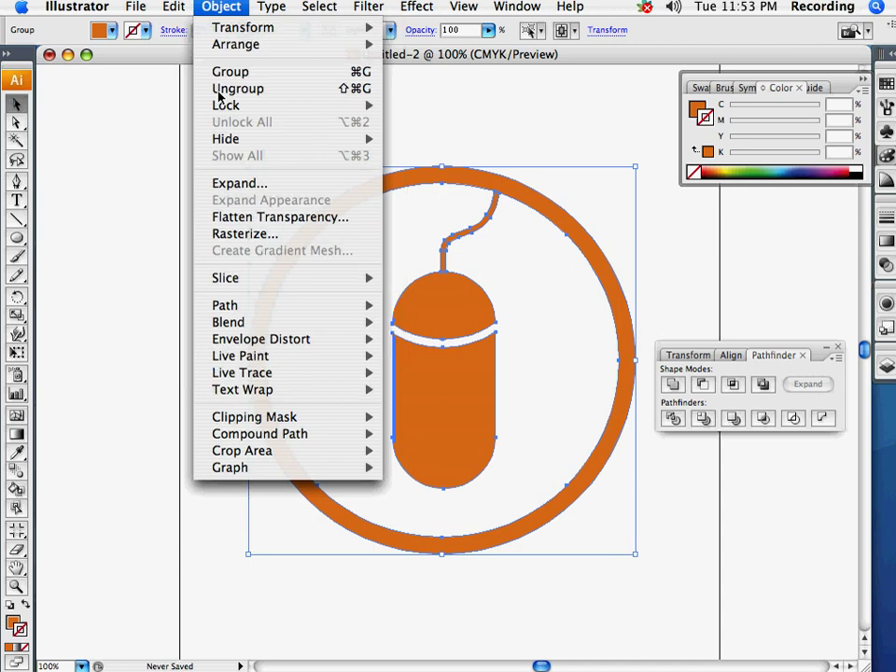
{"action": "mouse_move", "coordinate": [236, 44]}
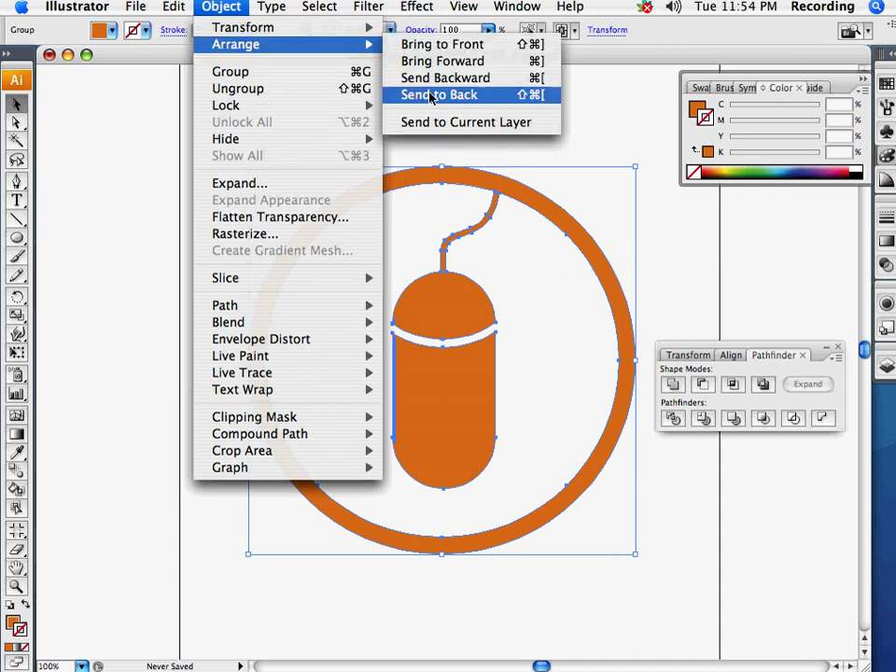
{"action": "left_click", "coordinate": [431, 95]}
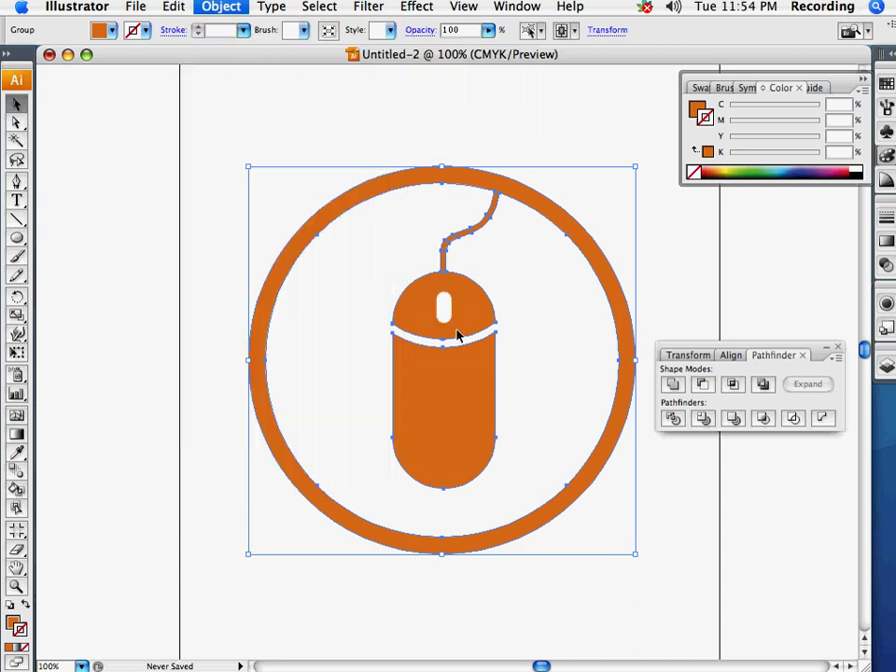
{"action": "left_click", "coordinate": [176, 304]}
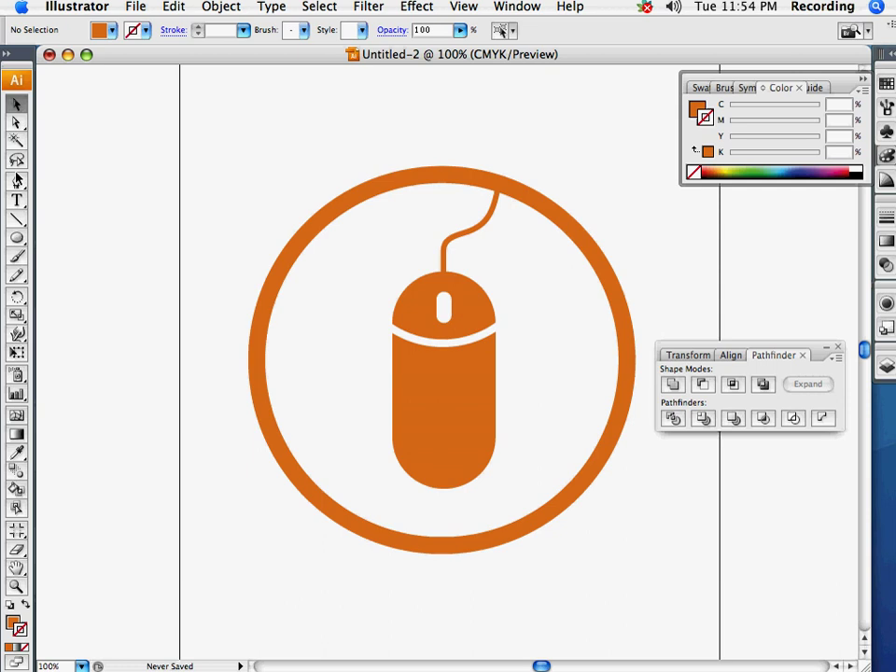
{"action": "left_click", "coordinate": [17, 237]}
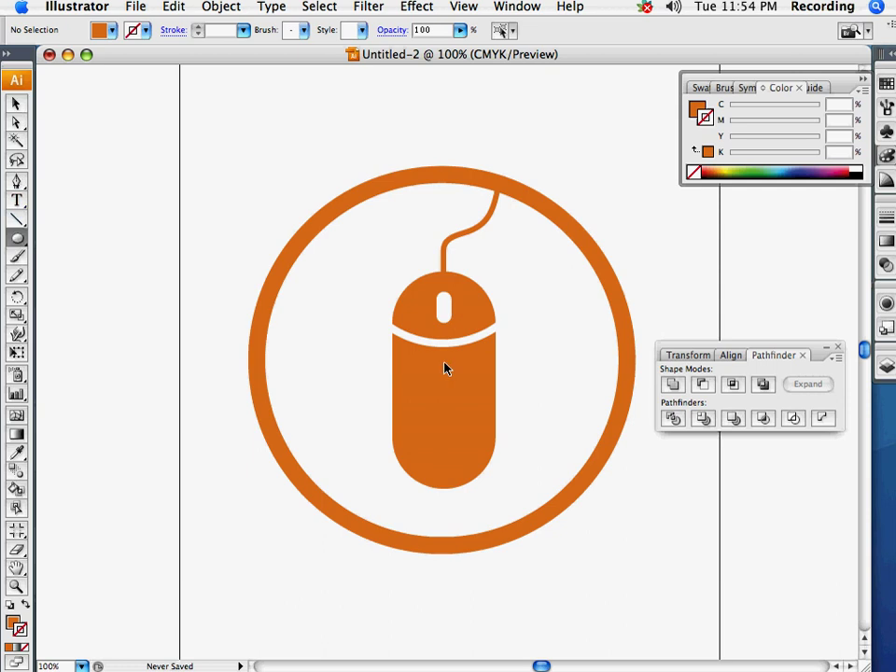
Draw a circle inside the ring, send it to the back, and fill it pale peach (C1.97 M17.31 Y28.12 K0).
{"action": "left_click_drag", "start_coordinate": [445, 367], "coordinate": [573, 554]}
{"action": "left_click_drag", "start_coordinate": [571, 548], "coordinate": [570, 548]}
{"action": "left_click", "coordinate": [222, 6]}
{"action": "mouse_move", "coordinate": [250, 45]}
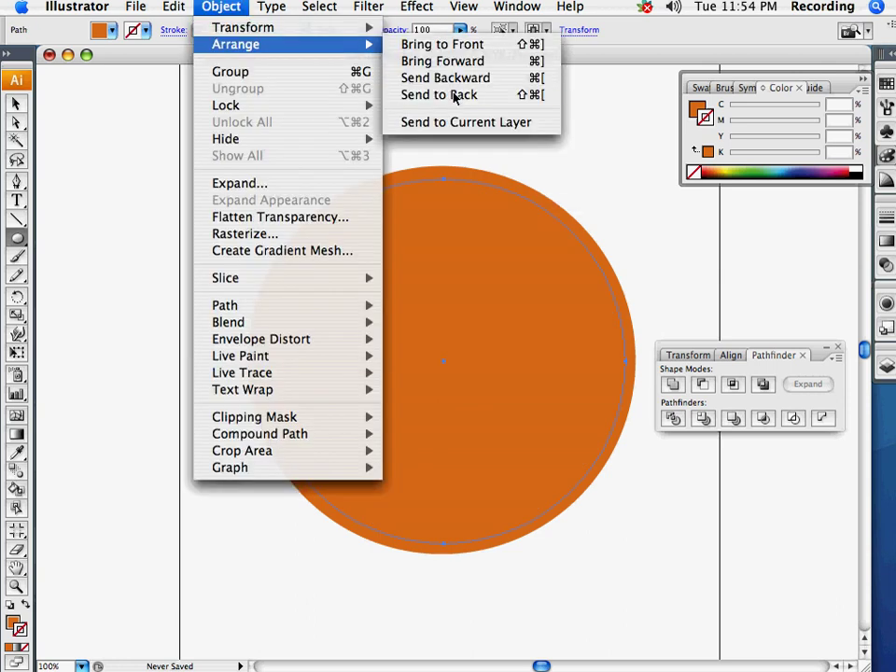
{"action": "key", "text": "super+shift+bracketleft"}
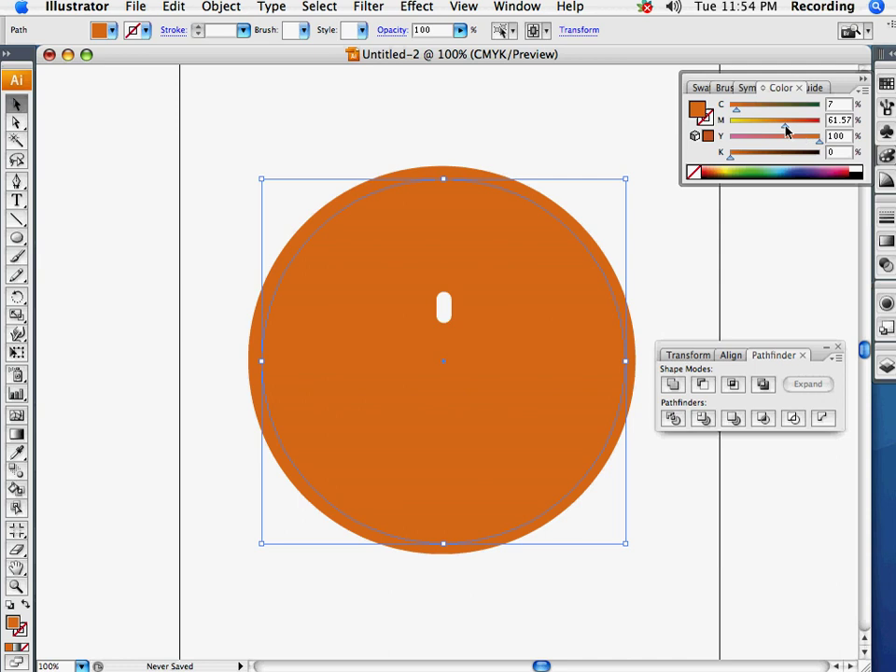
{"action": "left_click_drag", "start_coordinate": [785, 132], "coordinate": [745, 129]}
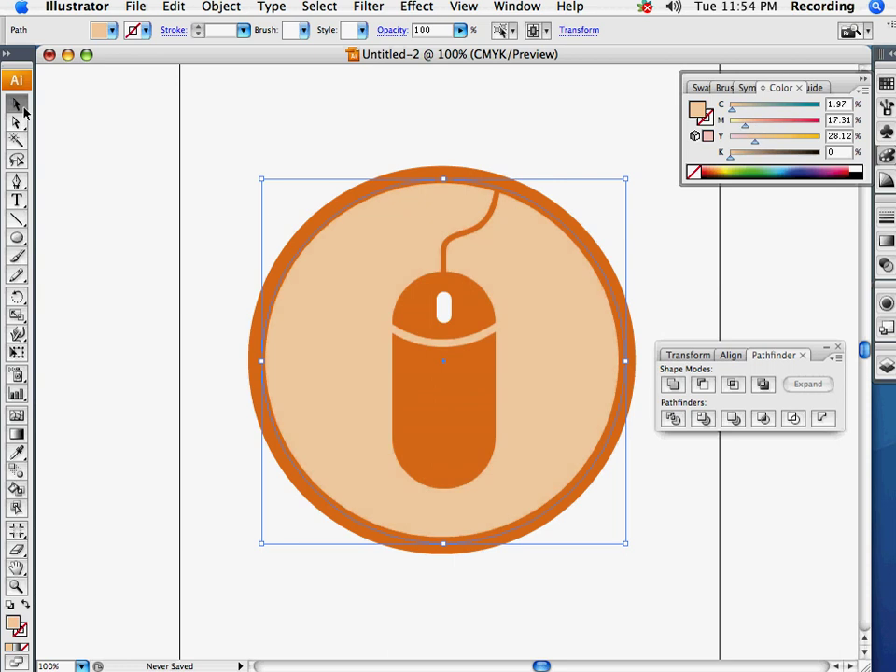
{"action": "left_click", "coordinate": [68, 507]}
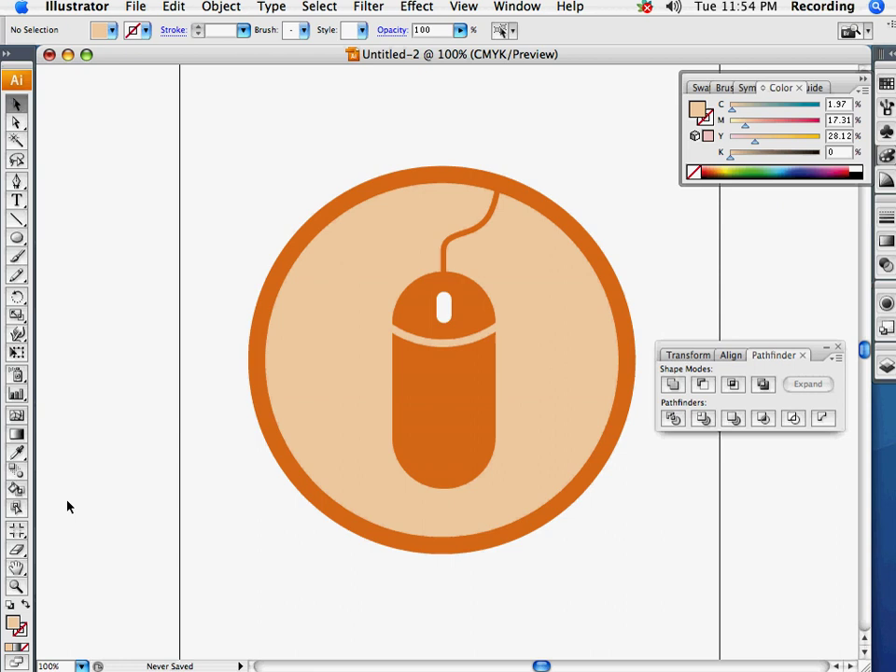
{"action": "left_click", "coordinate": [16, 587]}
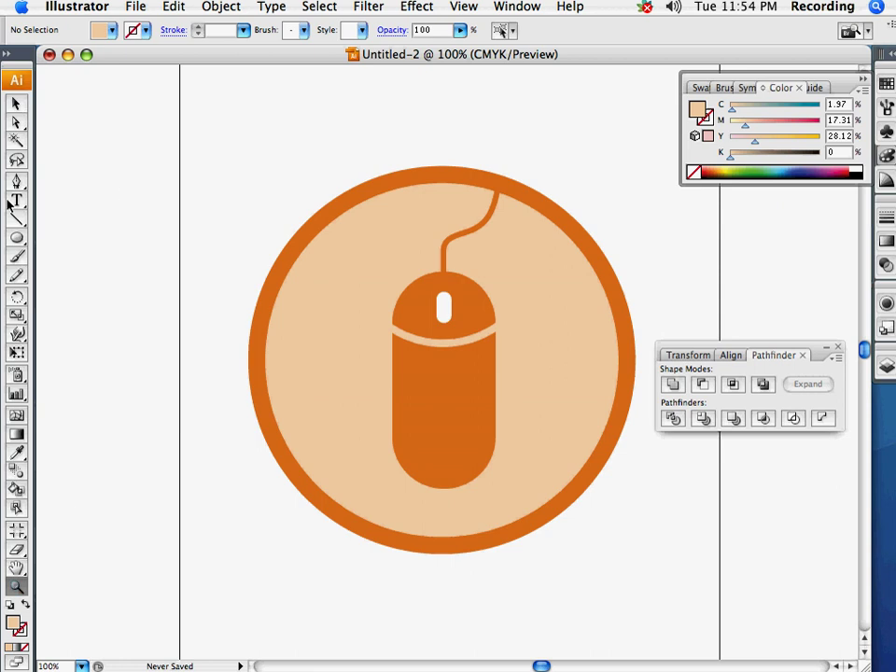
Draw a large outline-only circle over the icon's top half.
{"action": "left_click", "coordinate": [17, 238]}
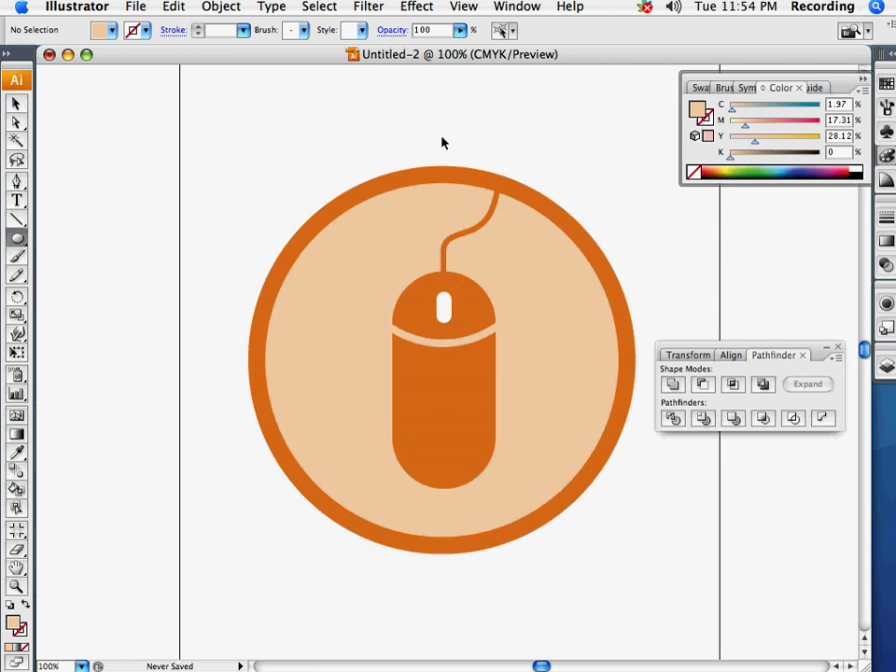
{"action": "left_click_drag", "start_coordinate": [444, 171], "coordinate": [593, 381]}
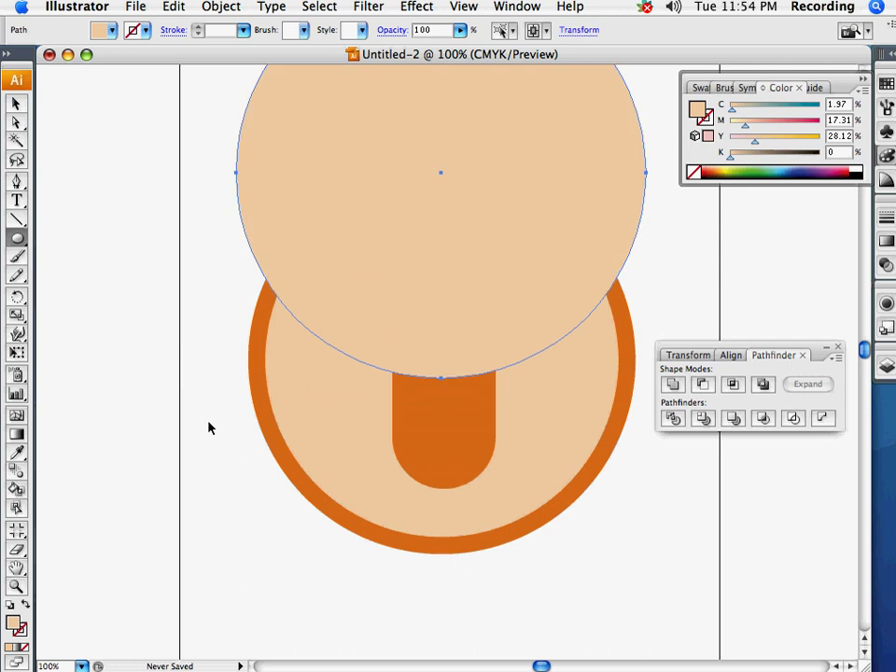
{"action": "left_click", "coordinate": [25, 606]}
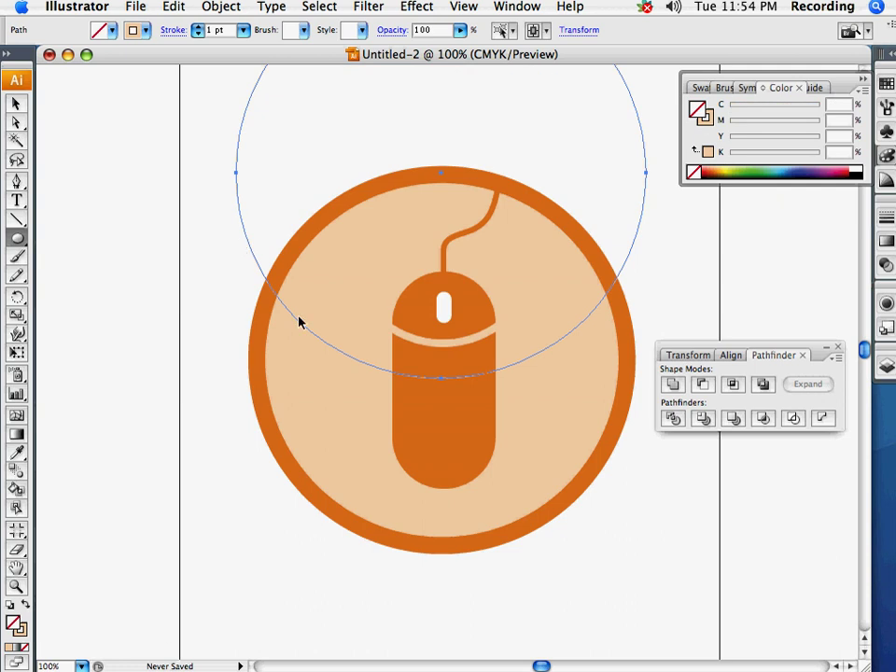
Divide the whole icon with that circle via Pathfinder and delete the leftover outer arc.
{"action": "key", "text": "v"}
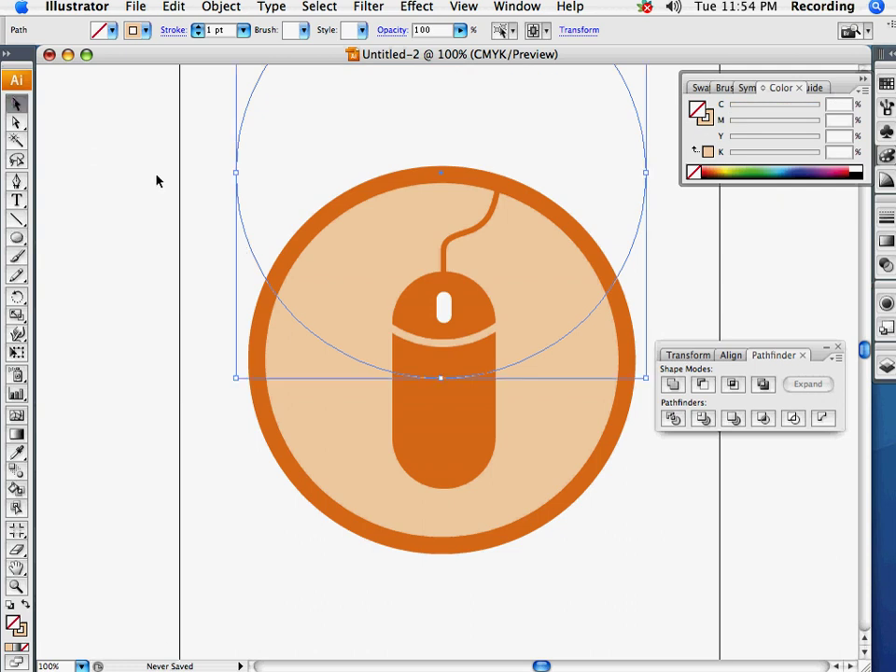
{"action": "left_click_drag", "start_coordinate": [159, 175], "coordinate": [566, 410]}
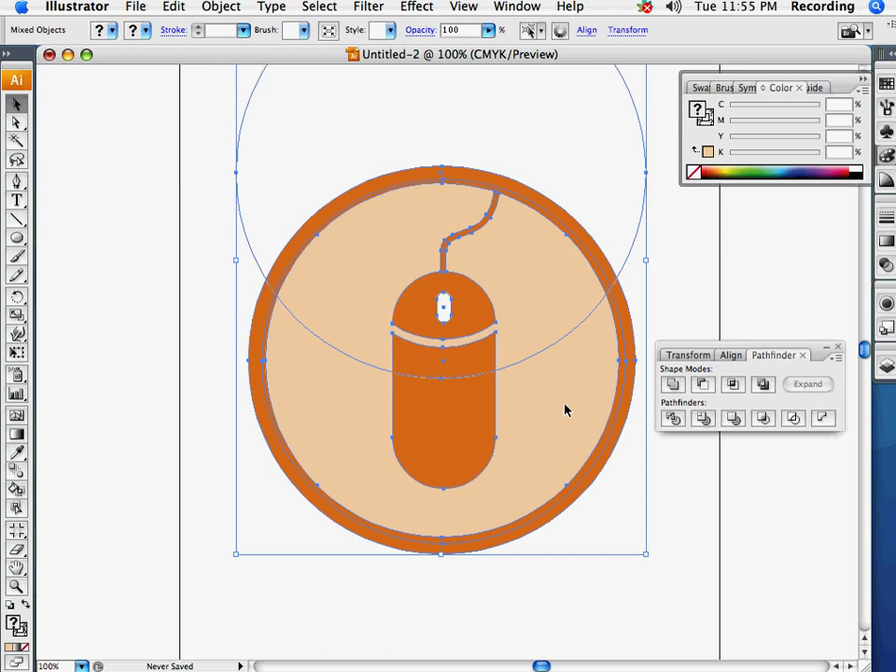
{"action": "left_click", "coordinate": [673, 419]}
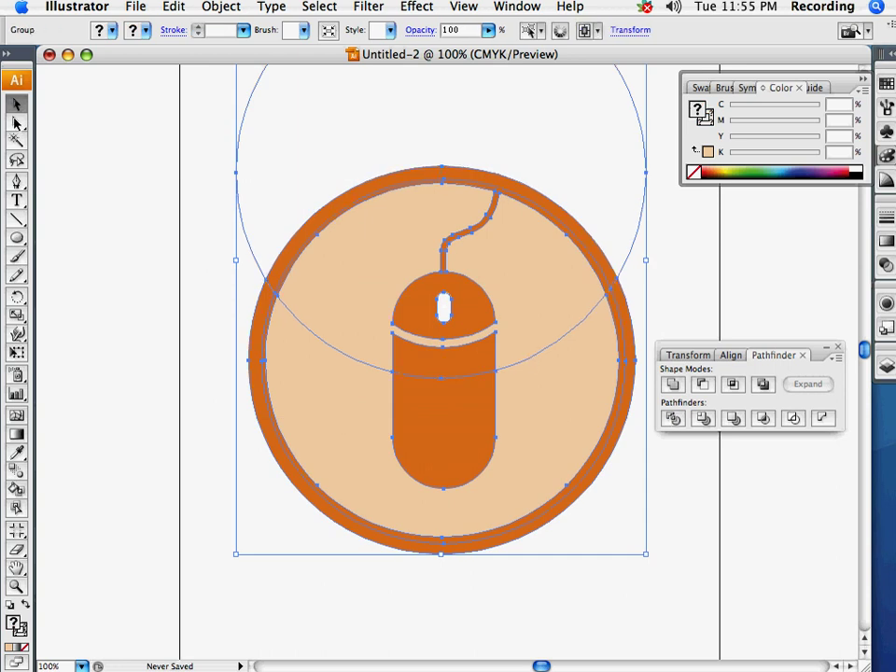
{"action": "left_click", "coordinate": [16, 122]}
{"action": "left_click", "coordinate": [187, 189]}
{"action": "left_click_drag", "start_coordinate": [264, 179], "coordinate": [215, 203]}
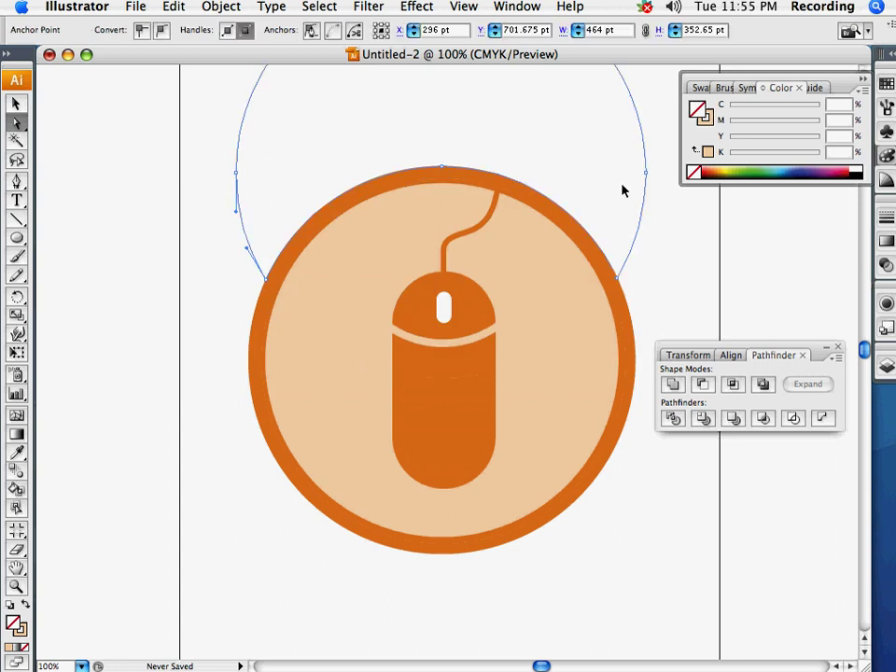
{"action": "key", "text": "Delete"}
{"action": "key", "text": "Delete"}
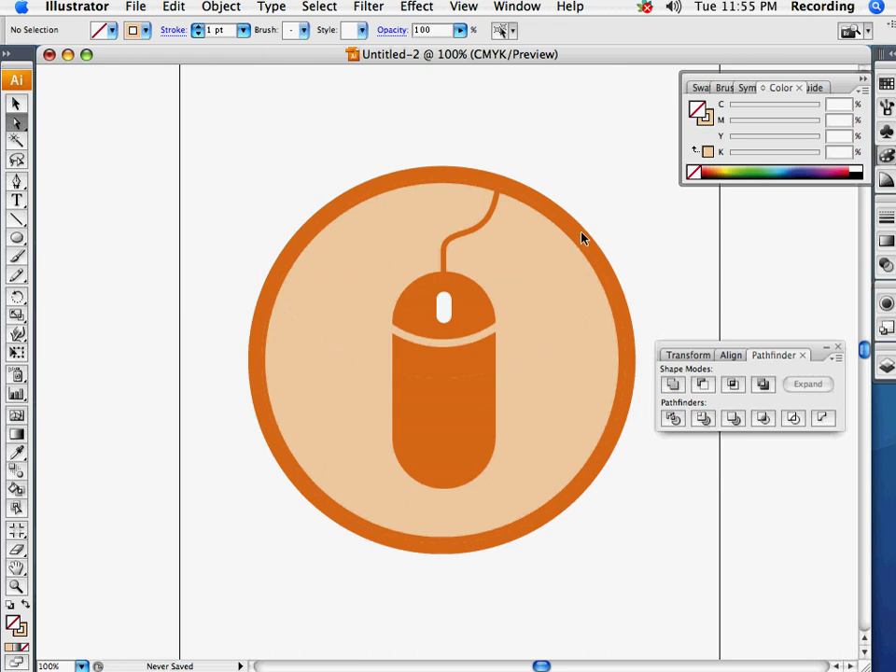
Lighten the orange of the top ring, cord, button and mouse-body pieces.
{"action": "left_click", "coordinate": [577, 245]}
{"action": "left_click", "coordinate": [481, 213], "text": "shift"}
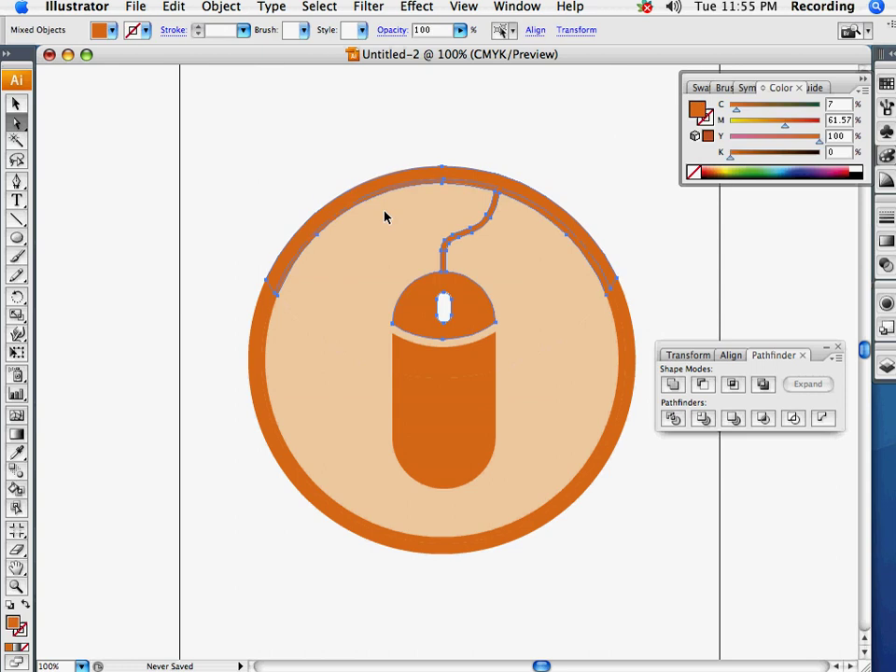
{"action": "left_click", "coordinate": [436, 294], "text": "shift"}
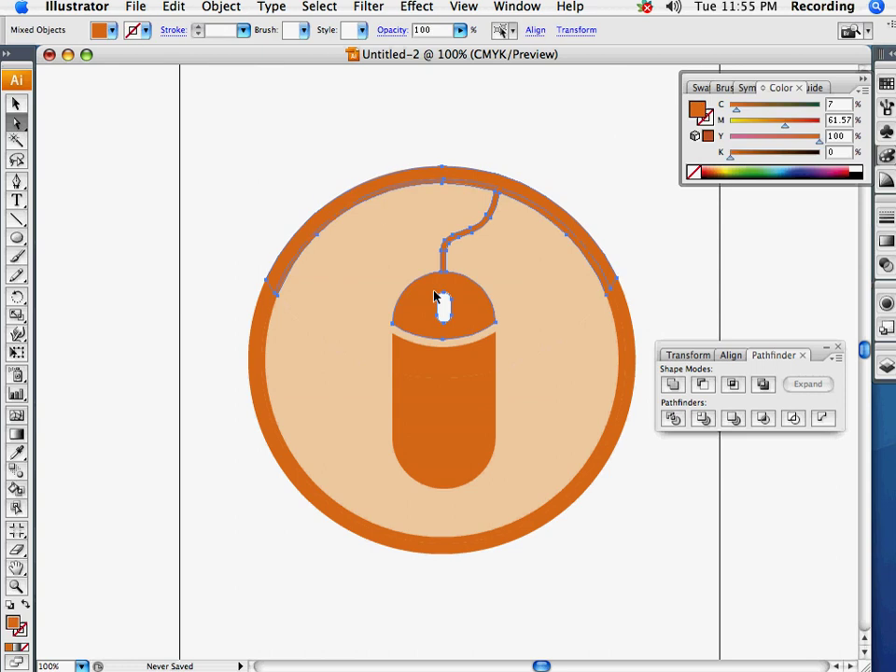
{"action": "left_click", "coordinate": [403, 356], "text": "shift"}
{"action": "left_click", "coordinate": [15, 121]}
{"action": "mouse_move", "coordinate": [784, 131]}
{"action": "left_mouse_down"}
{"action": "mouse_move", "coordinate": [762, 130]}
{"action": "mouse_move", "coordinate": [769, 130]}
{"action": "left_mouse_up"}
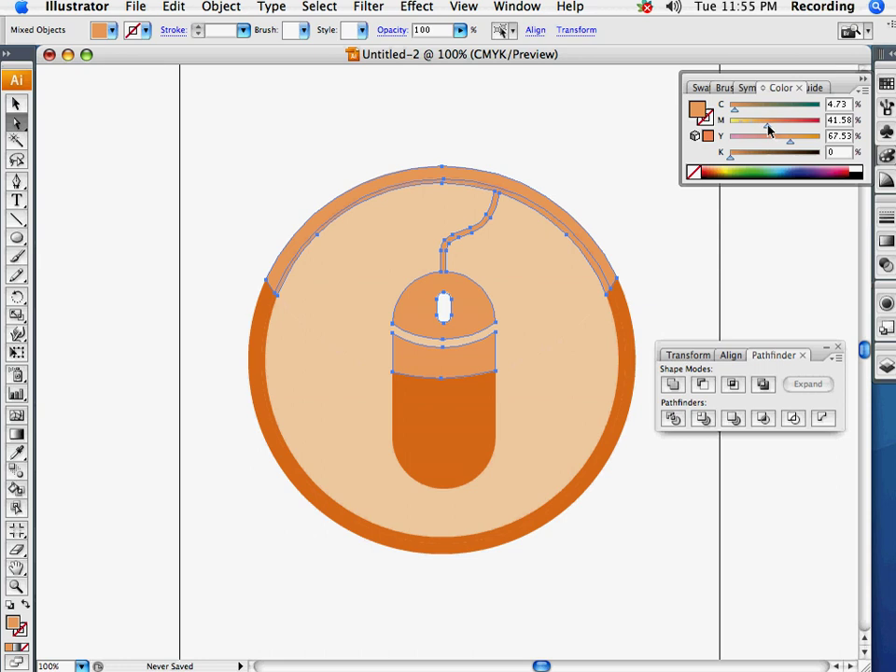
Lighten the peach disc area above the arc to a paler tint.
{"action": "left_click", "coordinate": [528, 301]}
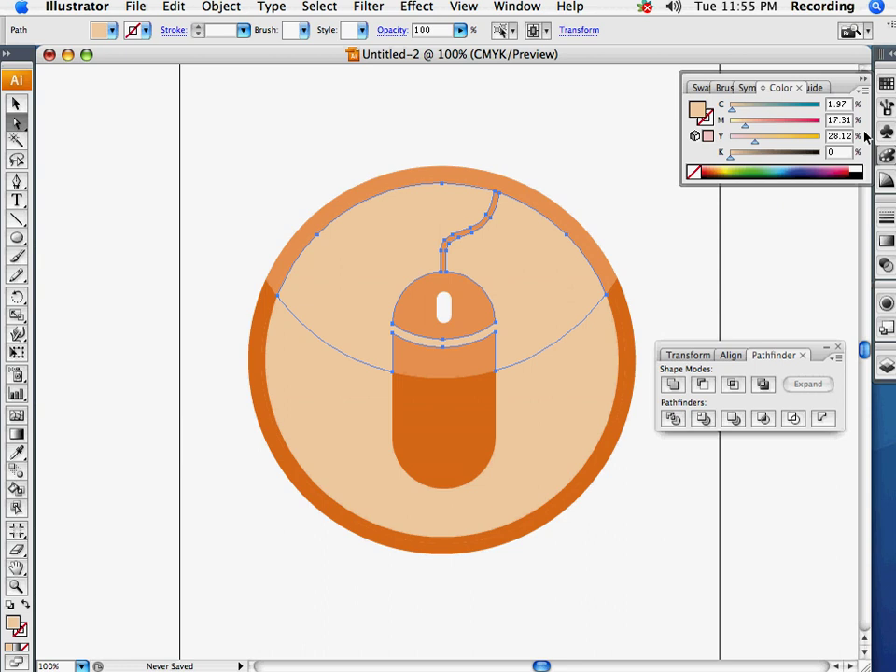
{"action": "left_click_drag", "start_coordinate": [746, 132], "coordinate": [736, 132]}
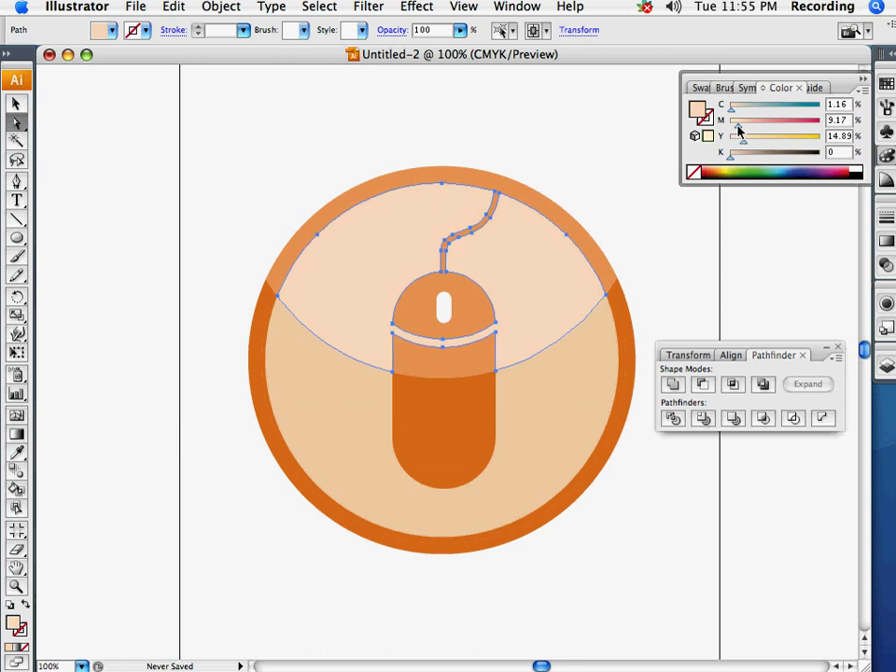
{"action": "left_click", "coordinate": [241, 368]}
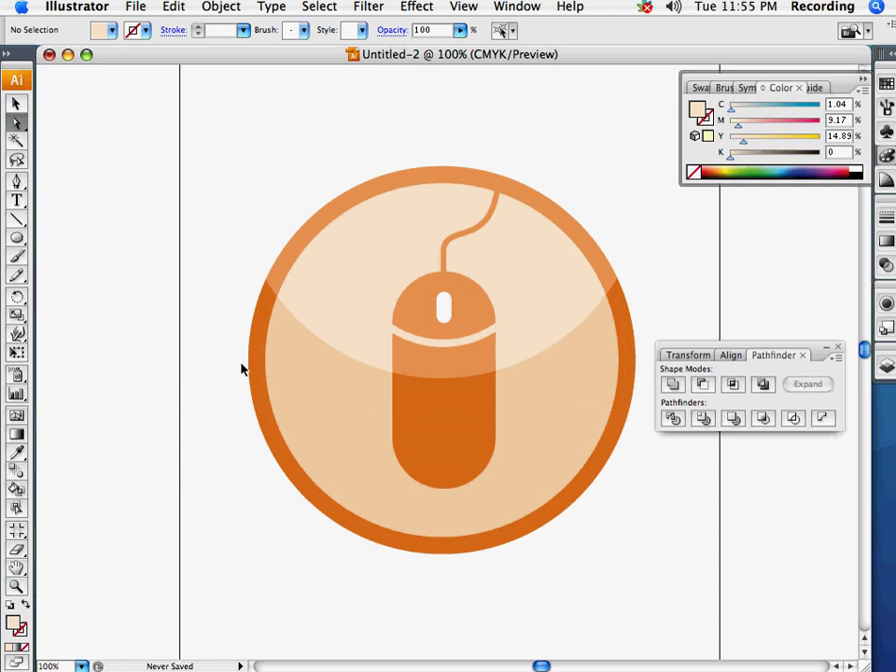
{"action": "key", "text": "z"}
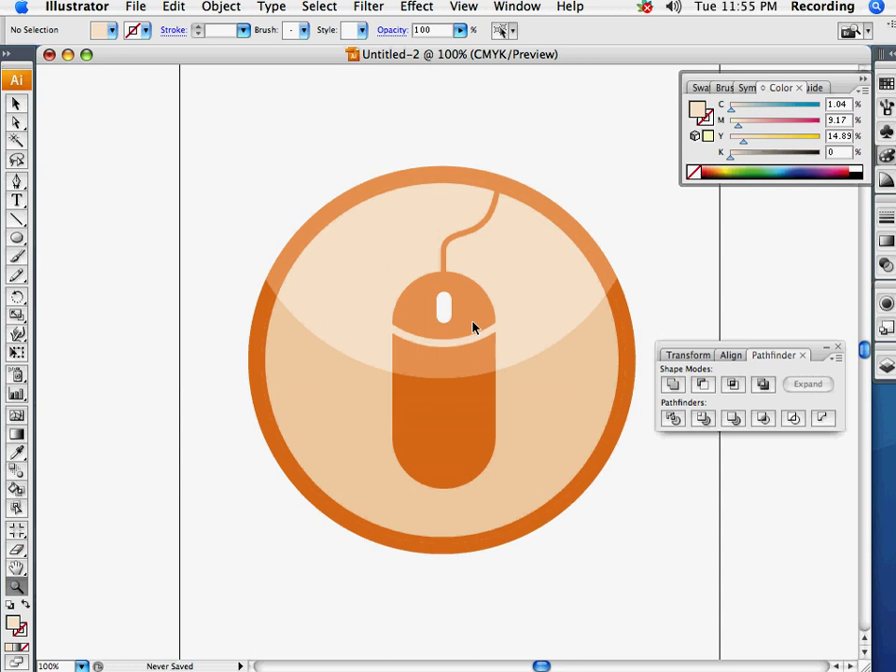
{"action": "scroll", "coordinate": [510, 366], "scroll_direction": "right", "scroll_amount": 1}
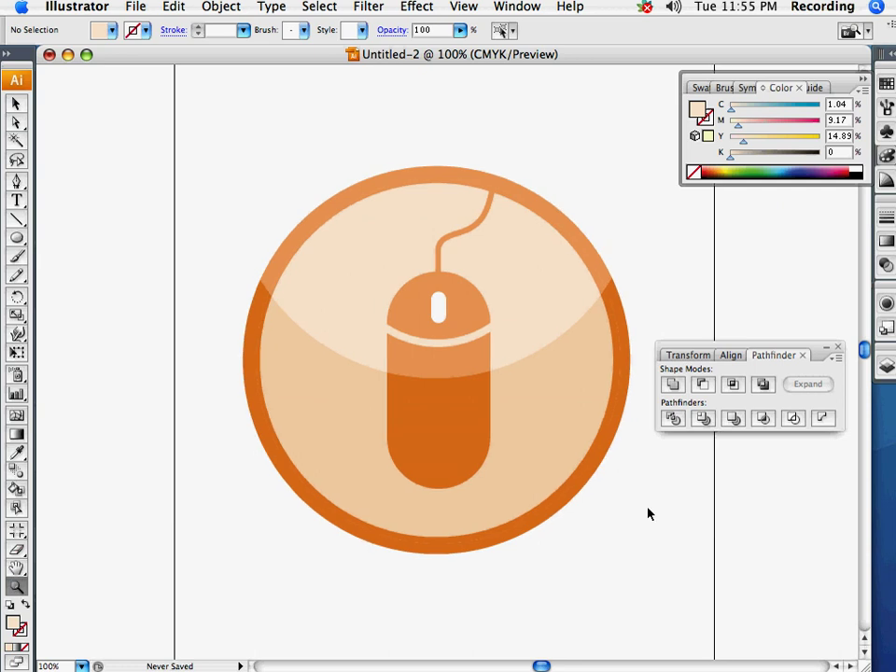